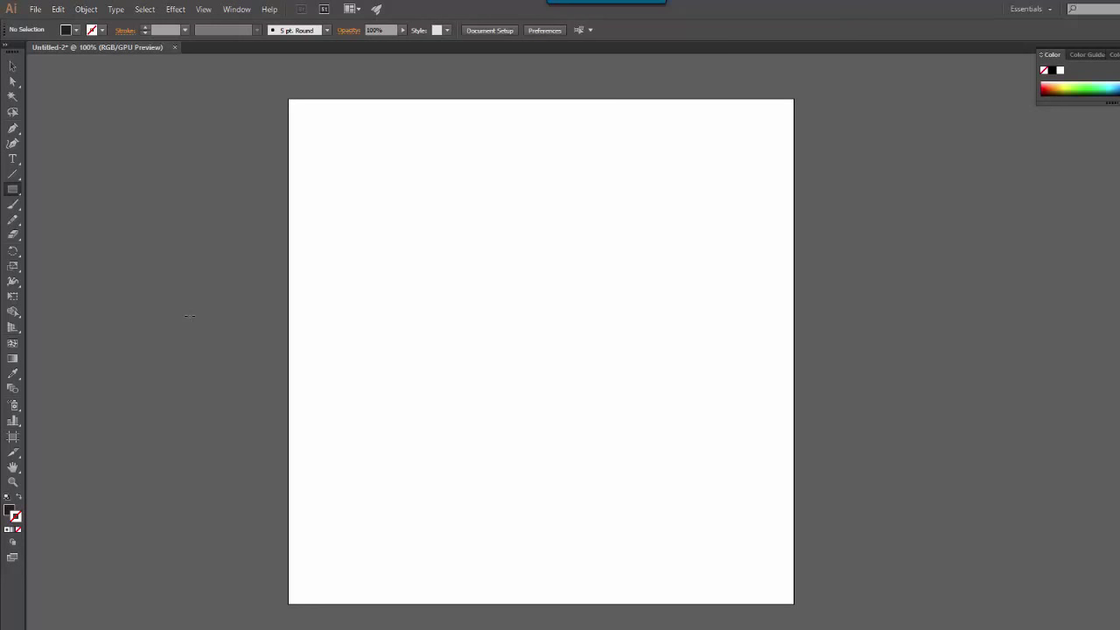
Step: Select the Rectangle Tool, ready to draw on the empty Untitled-2 artboard
click(14, 192)
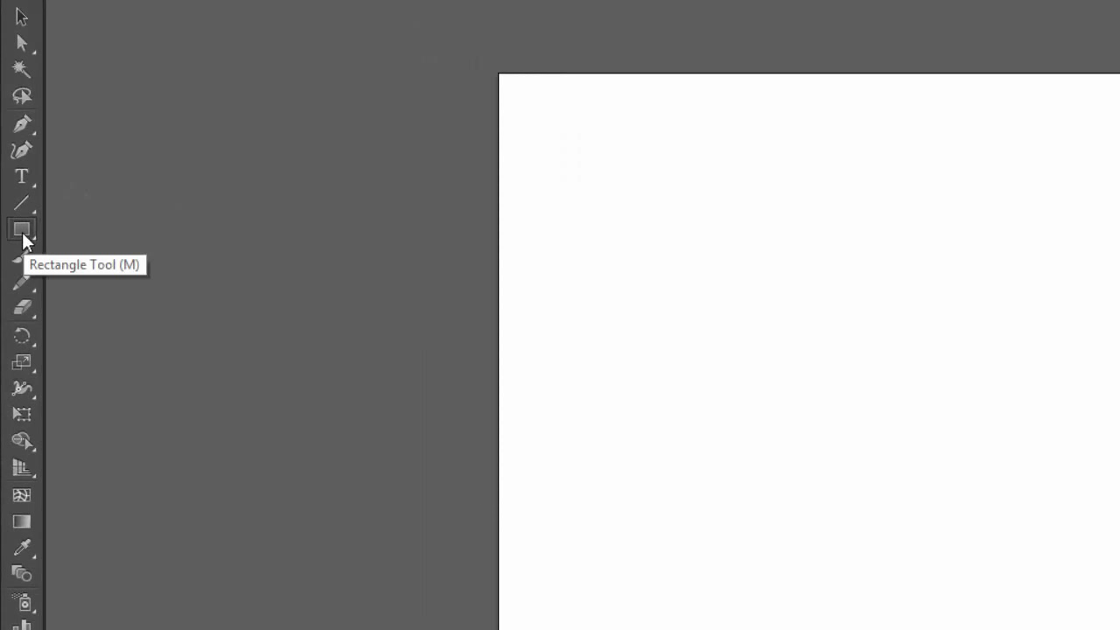
Step: Draw a 27 by 405 px black pole bar and align it to the artboard's bottom edge
click(21, 231)
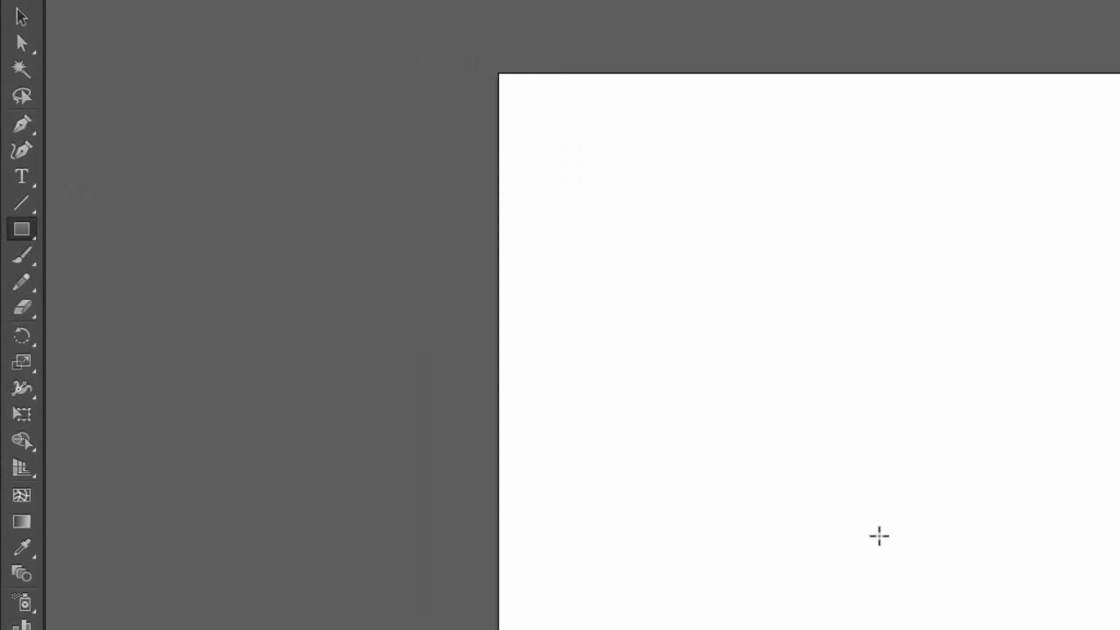
mouse_move(576, 76)
mouse_down()
mouse_move(588, 427)
mouse_move(615, 519)
mouse_up()
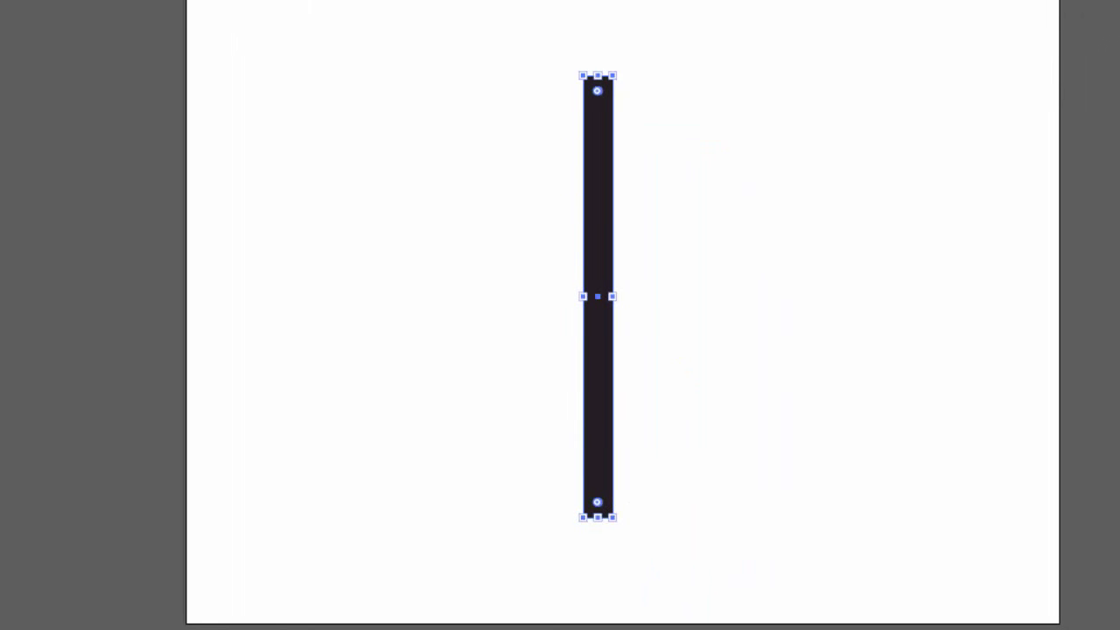
drag(613, 257, 613, 283)
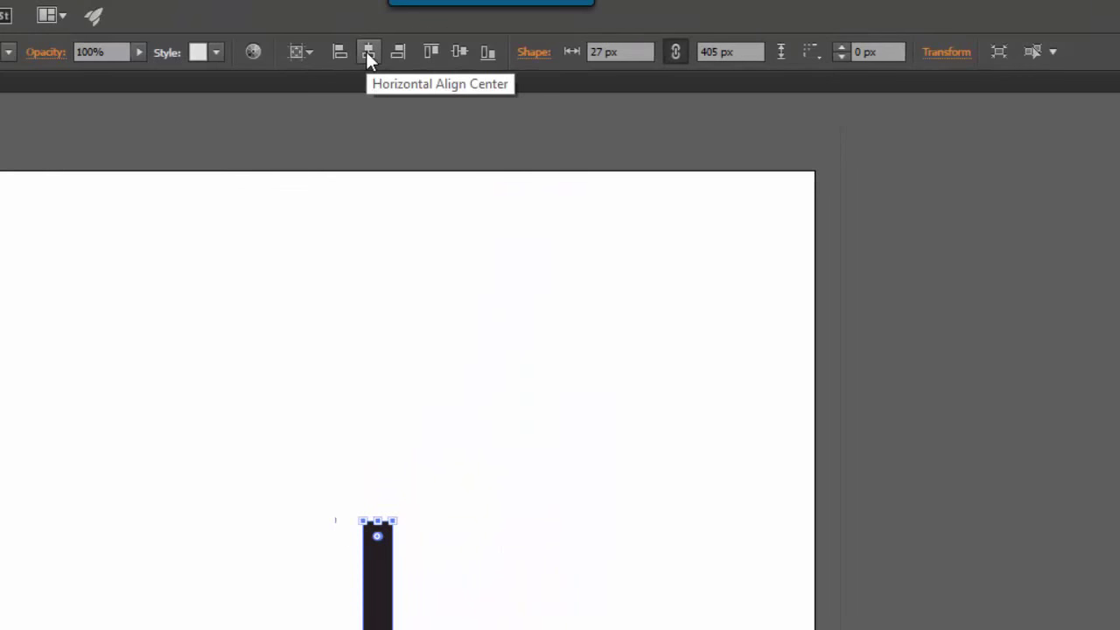
click(488, 65)
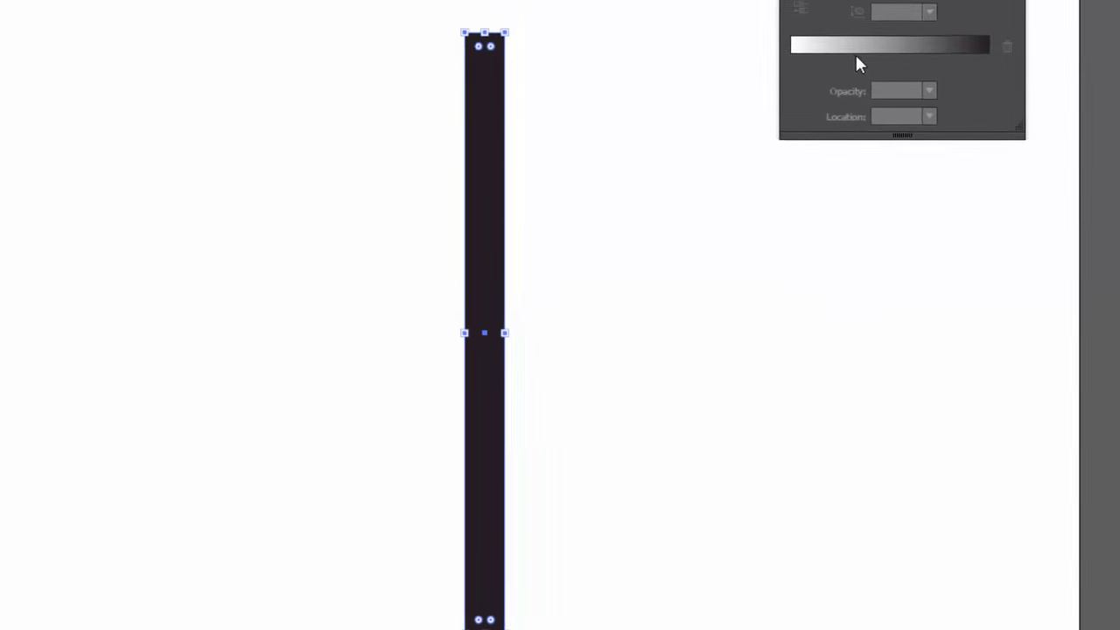
Step: Remove the pole's stroke and fill it with a linear gradient, with the white stop at 50%
drag(838, 41, 759, 88)
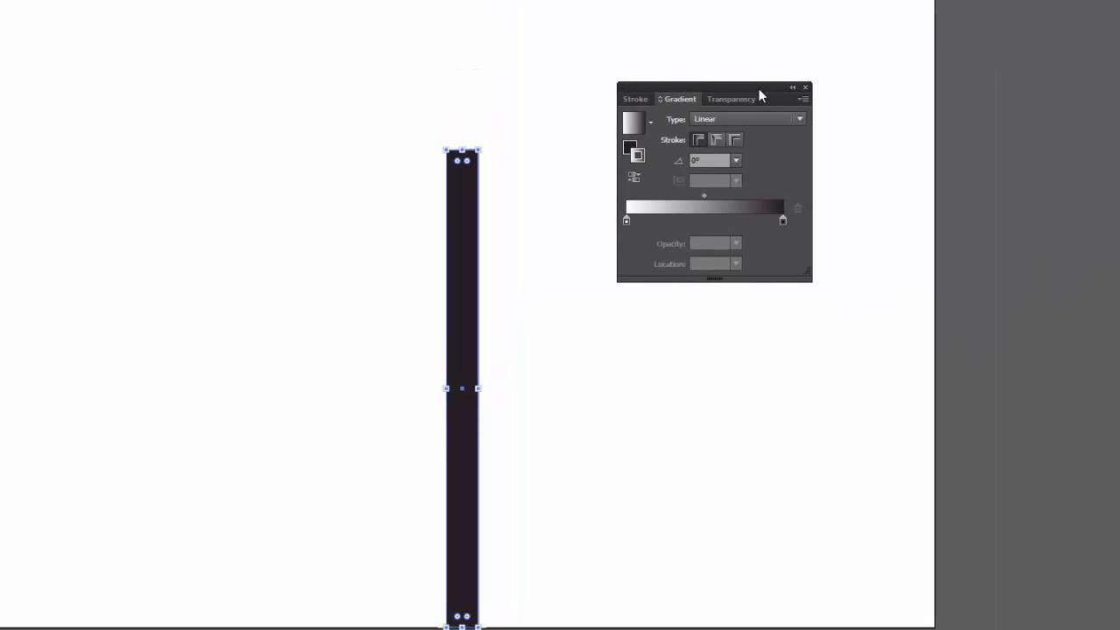
key(slash)
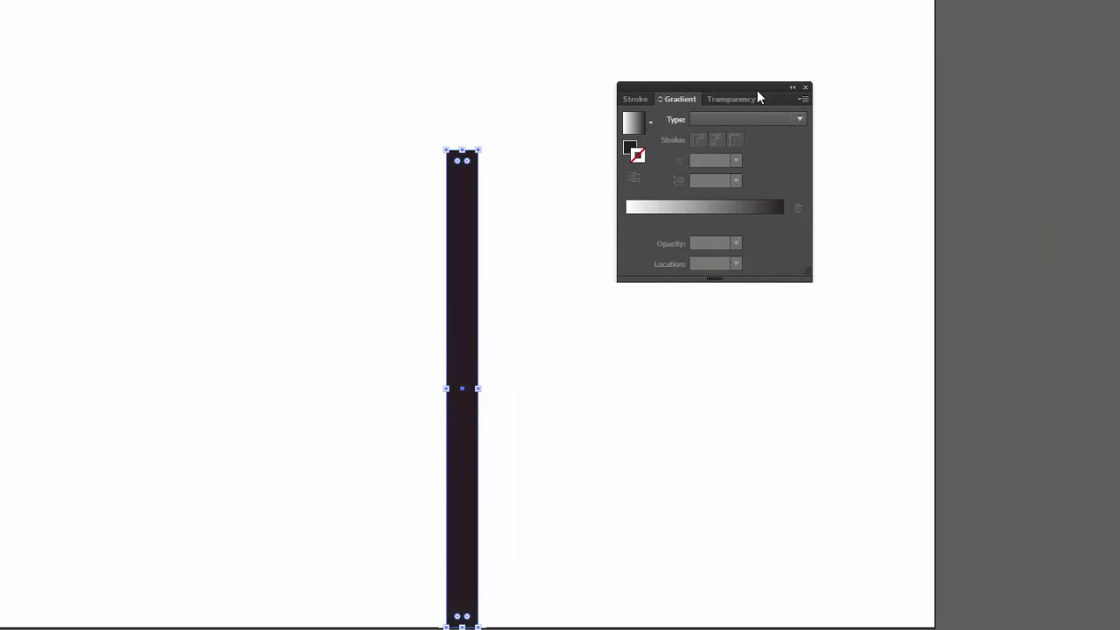
key(x)
click(730, 215)
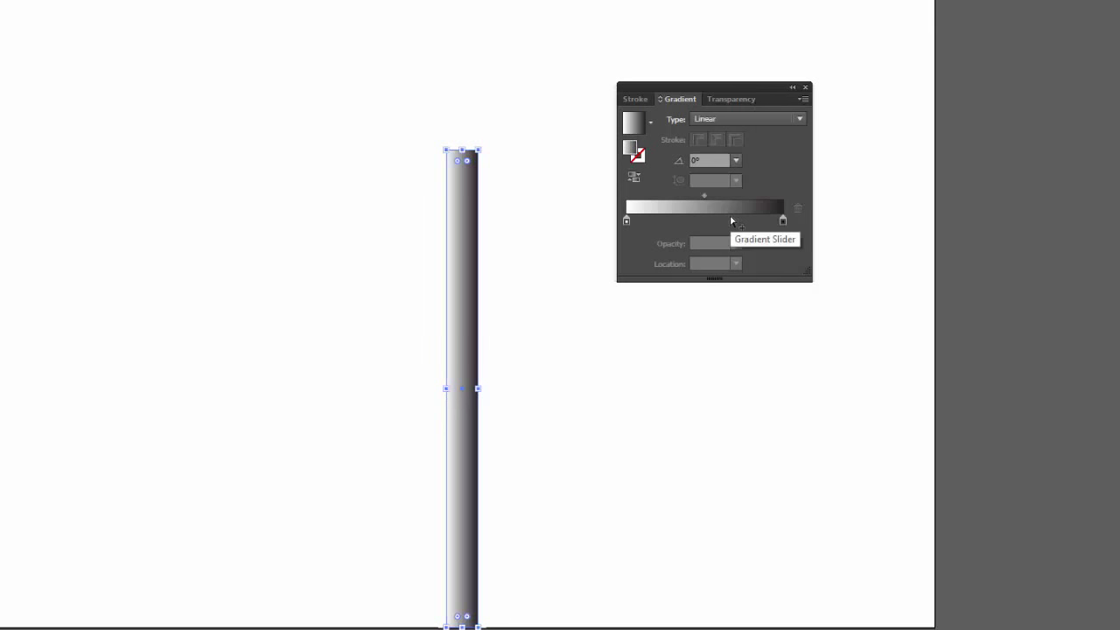
drag(764, 99, 785, 90)
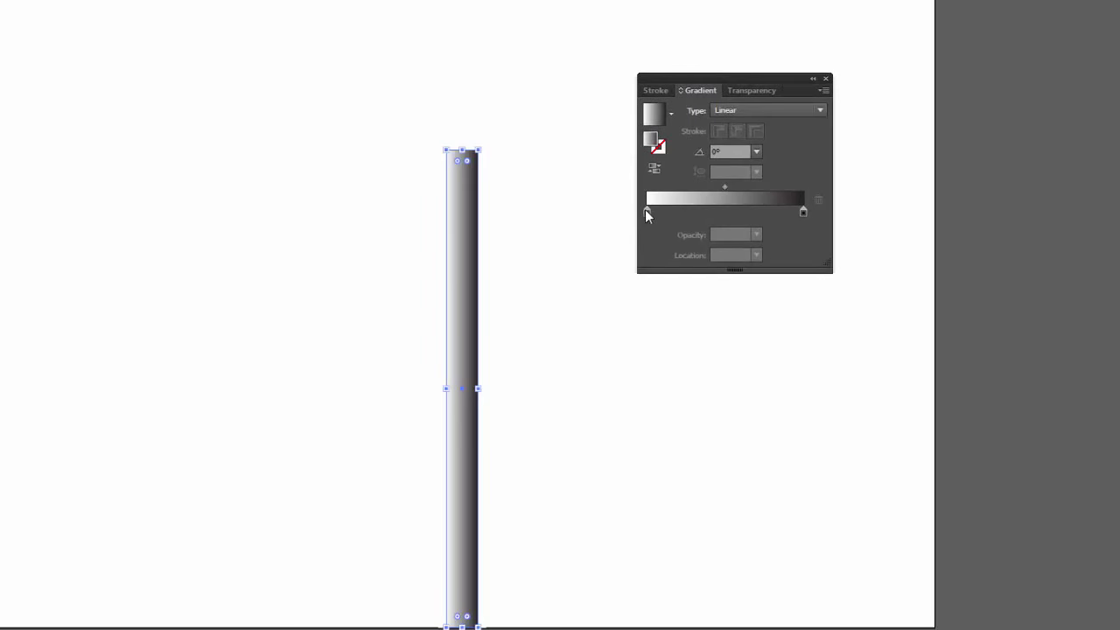
drag(646, 212, 741, 212)
click(741, 255)
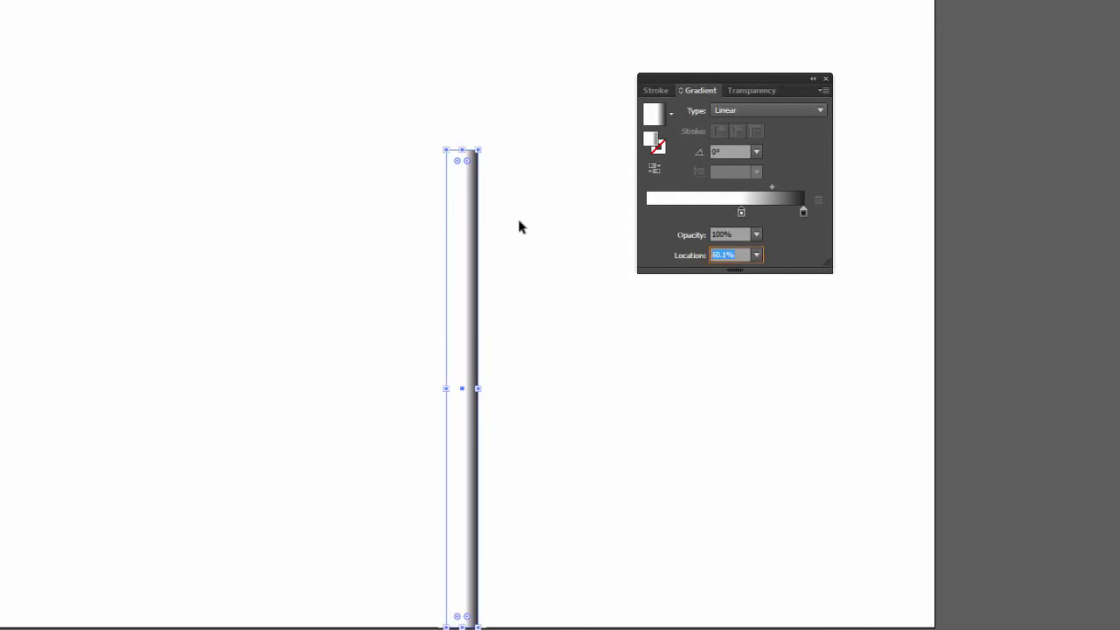
text(50)
key(Return)
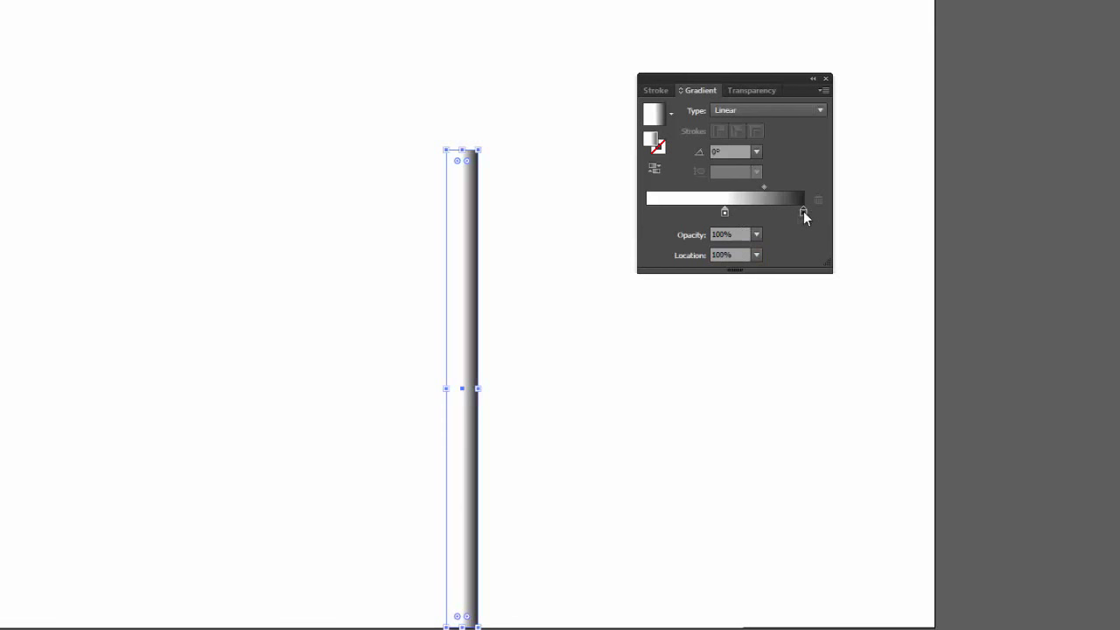
Step: Copy the dark stop to the gradient's left end and spread both midpoints outward for a metallic look
click(803, 212)
drag(803, 212, 625, 212)
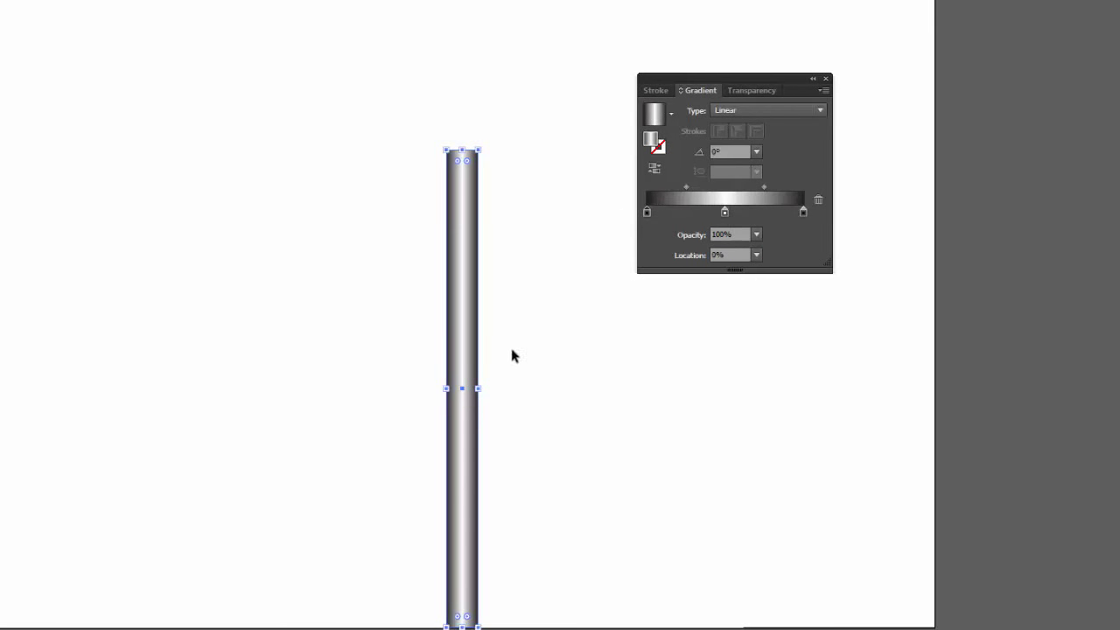
click(539, 177)
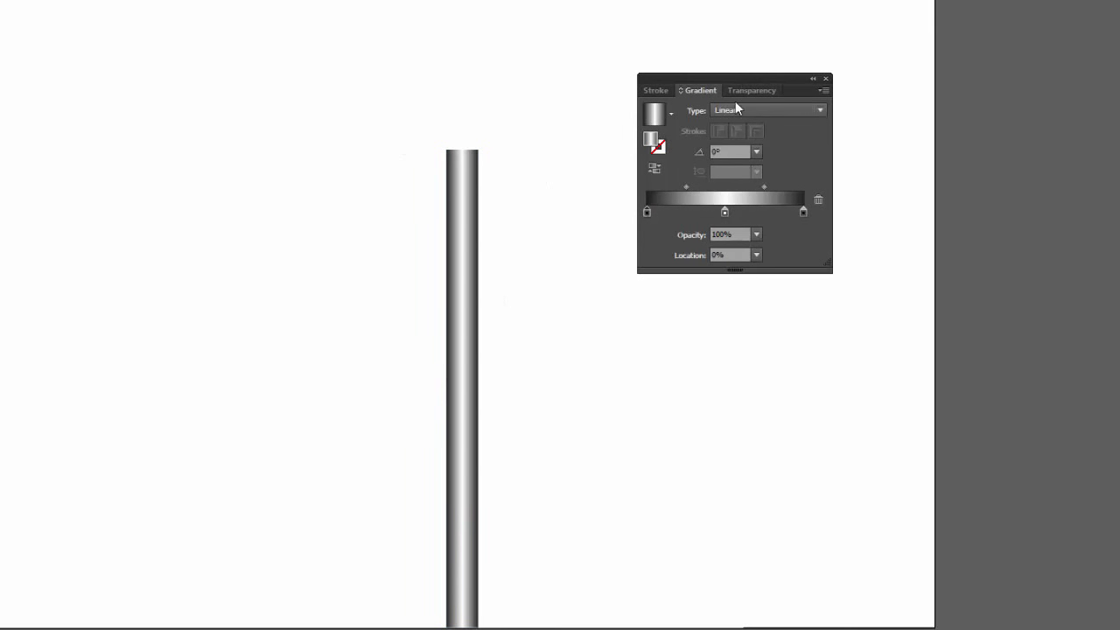
drag(740, 77, 720, 199)
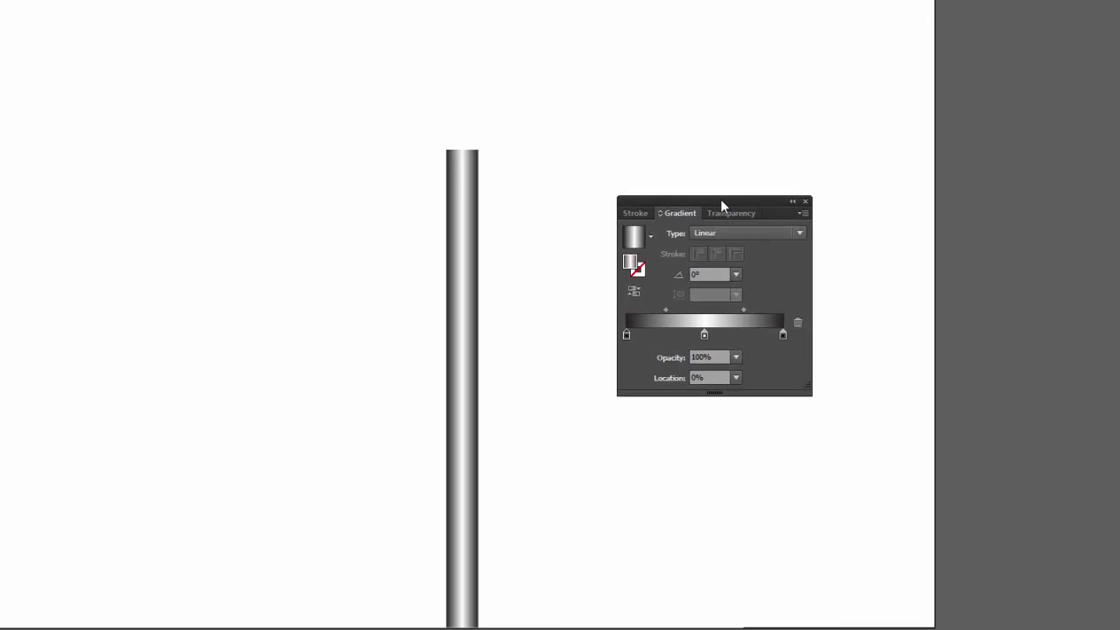
click(464, 350)
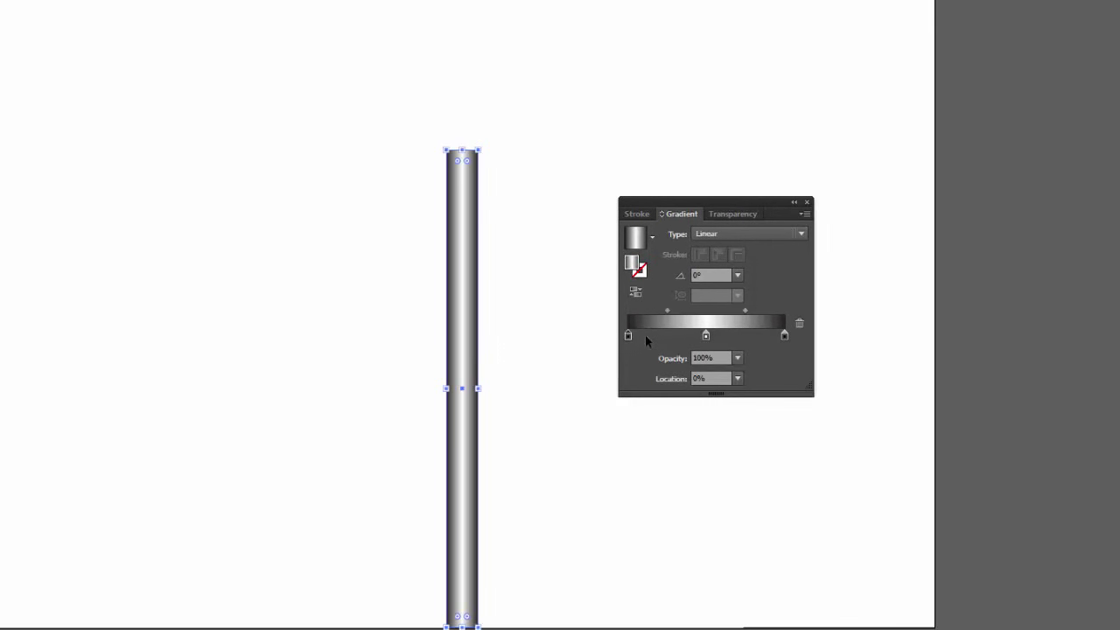
drag(748, 311, 753, 312)
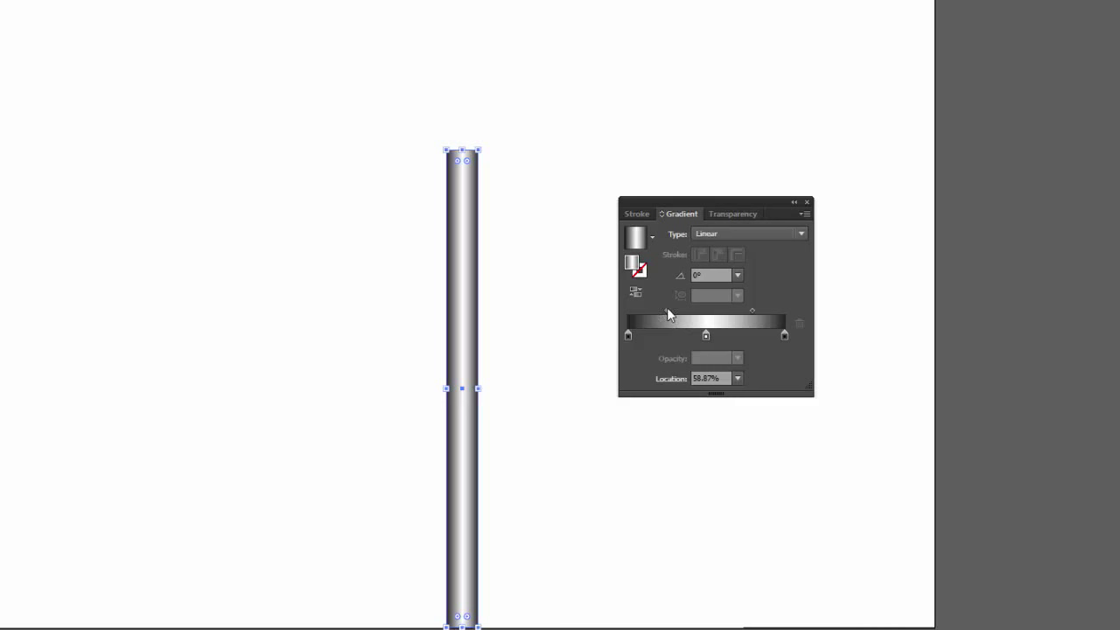
drag(667, 310, 657, 310)
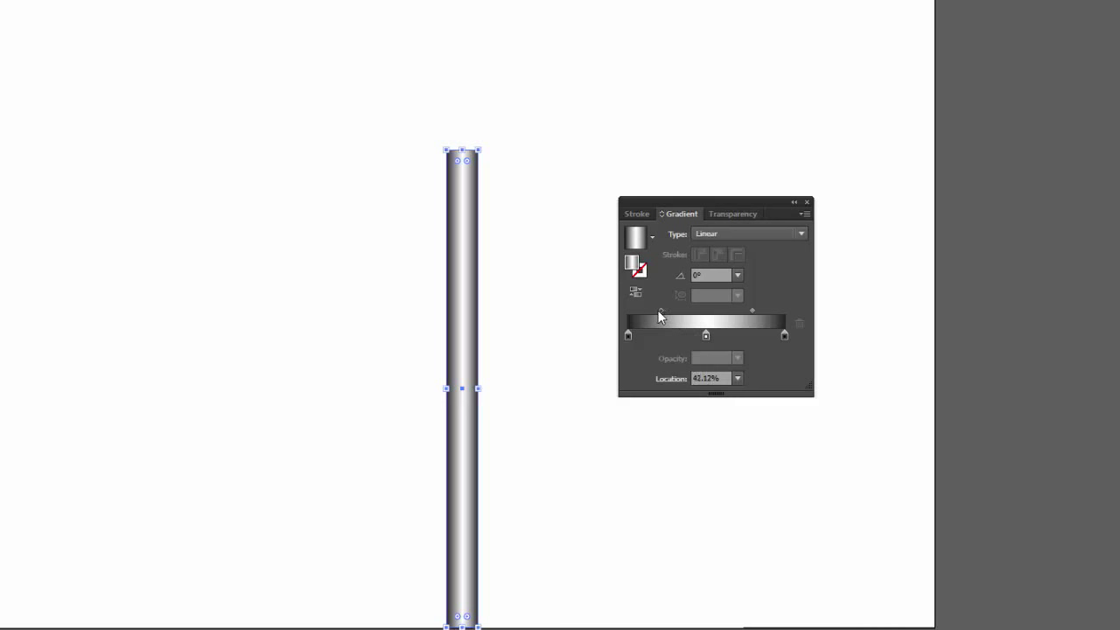
click(544, 118)
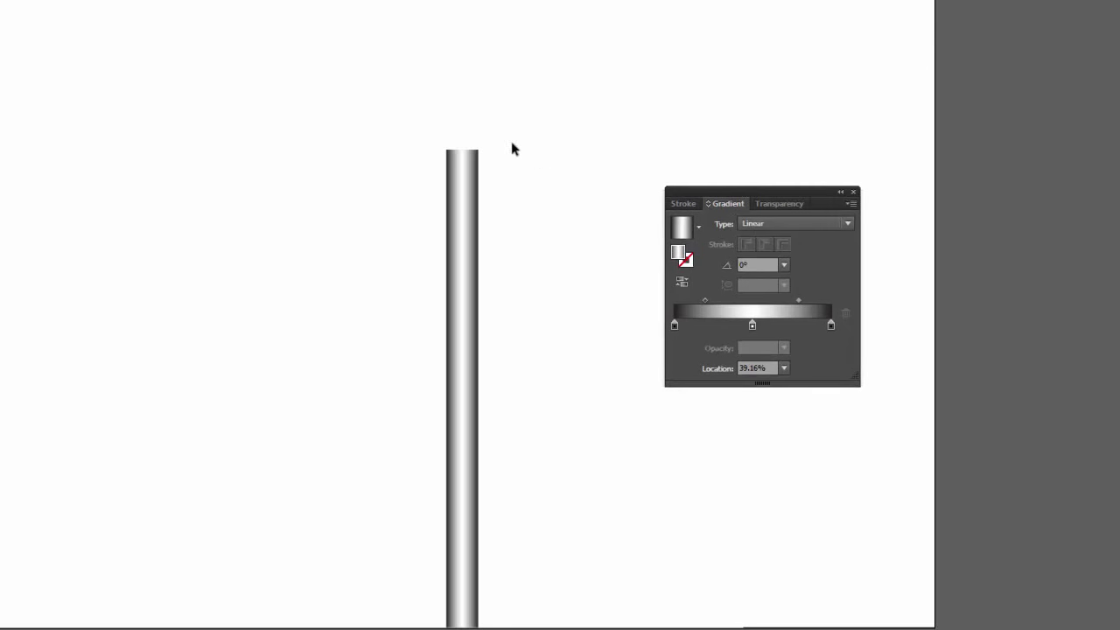
click(22, 254)
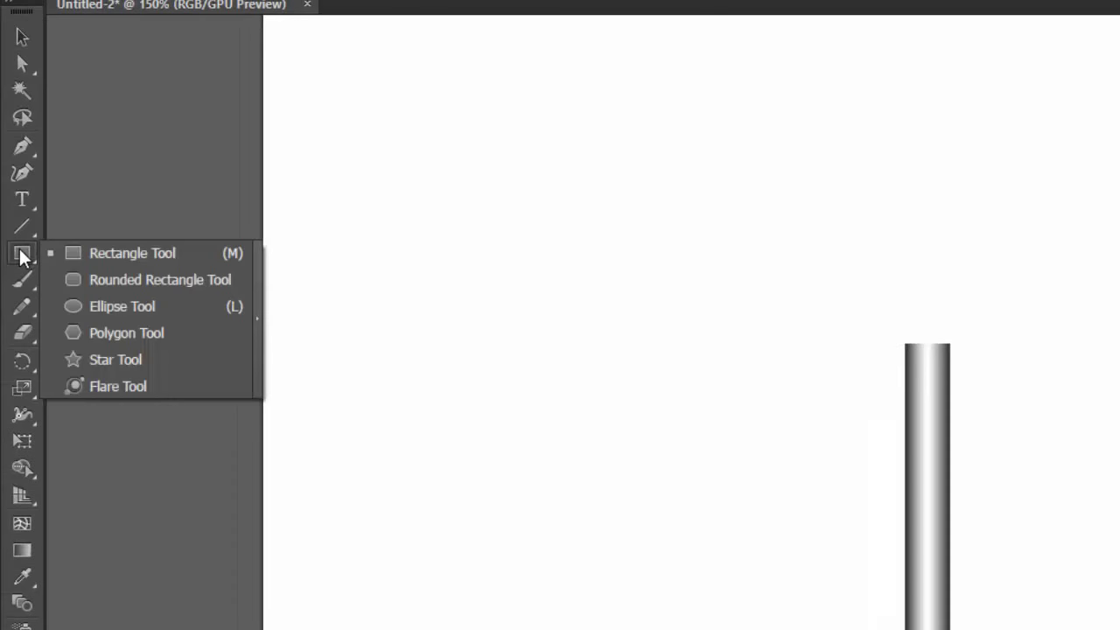
Step: Draw a circular sign disc over the pole's top and fill it flat light grey
click(108, 307)
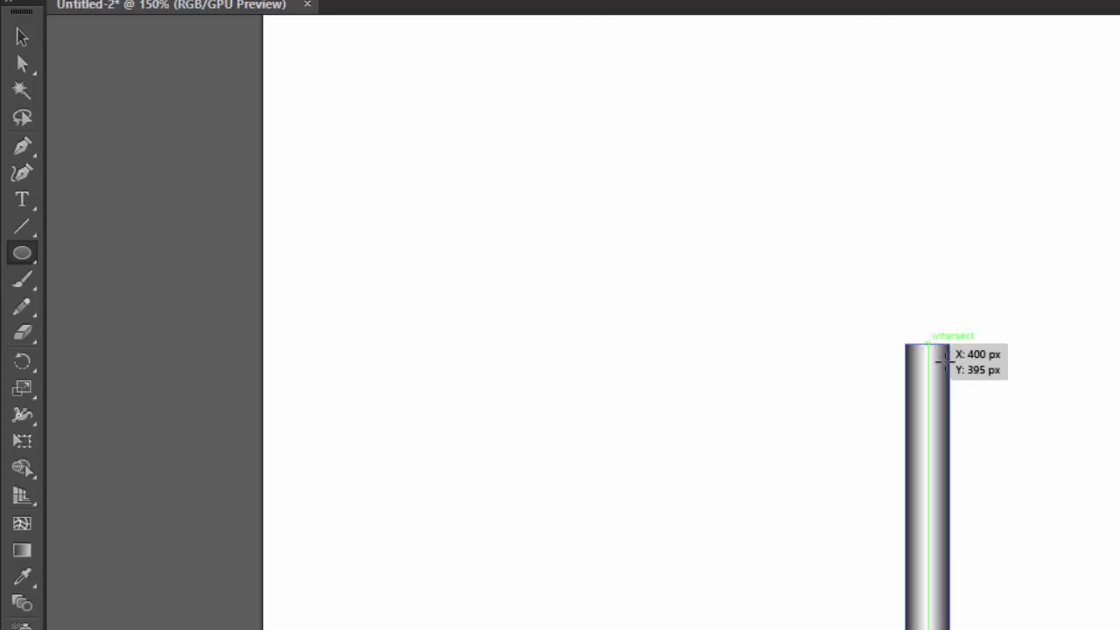
mouse_move(928, 344)
mouse_down()
mouse_move(969, 386)
mouse_move(1070, 541)
mouse_up()
click(22, 37)
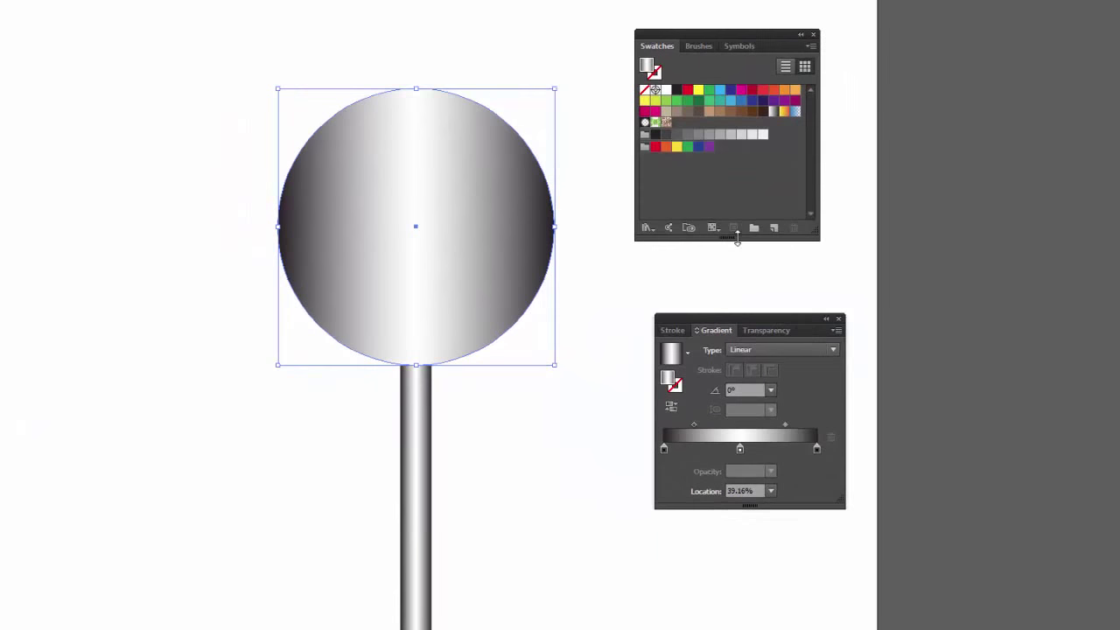
click(762, 134)
click(599, 347)
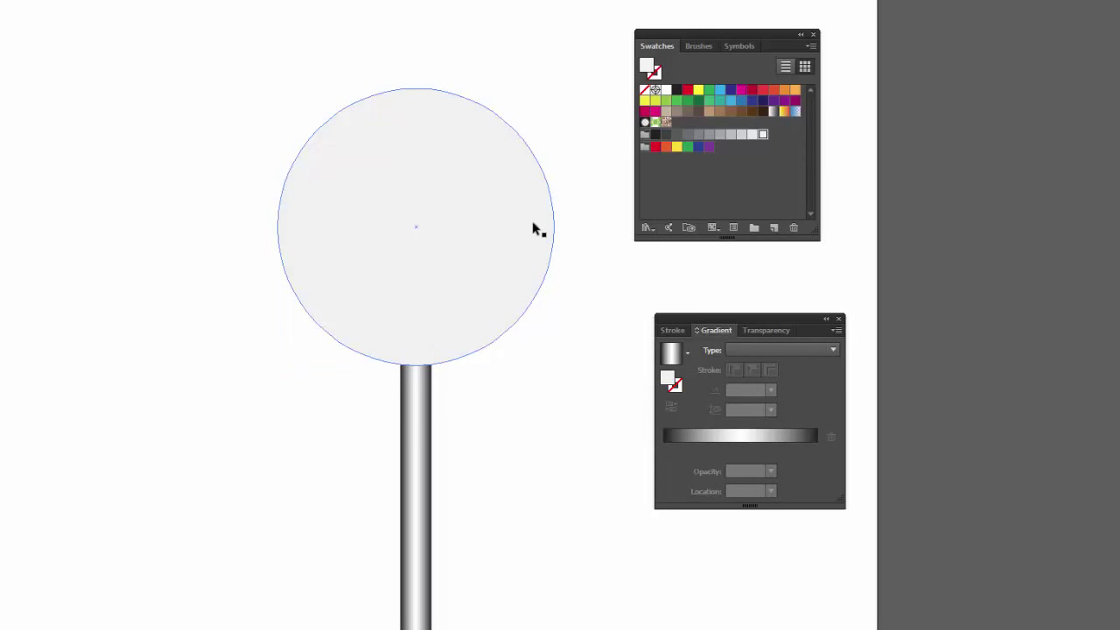
Step: Dock the Layers panel beside the swatches, then copy the disc and paste it in front
scroll(512, 242, up, 2)
scroll(551, 253, up, 2)
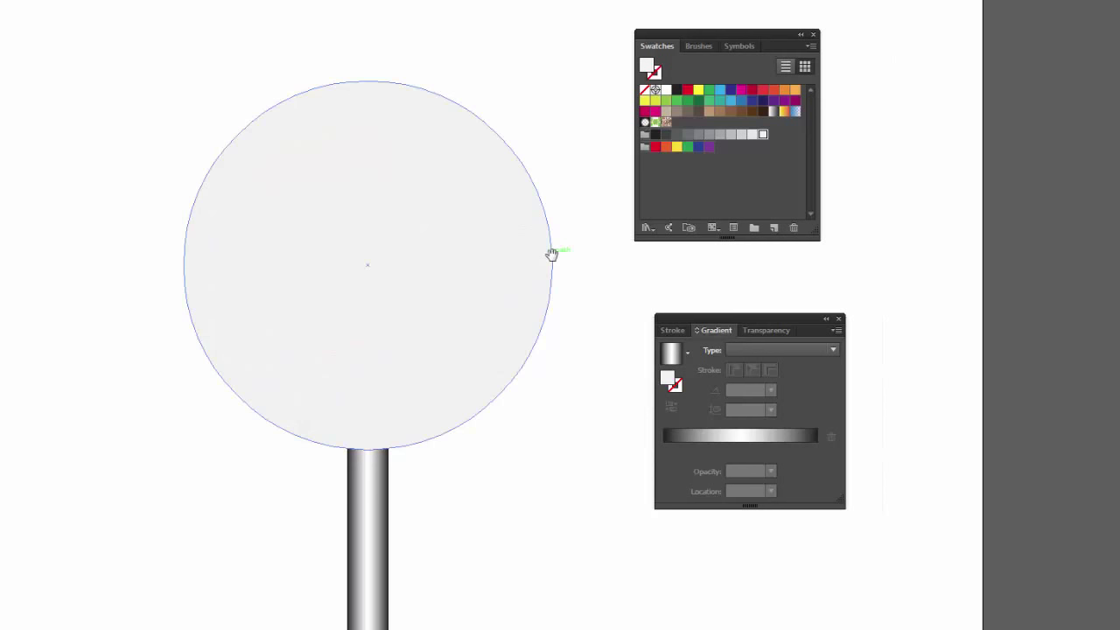
scroll(553, 253, up, 2)
drag(498, 231, 525, 350)
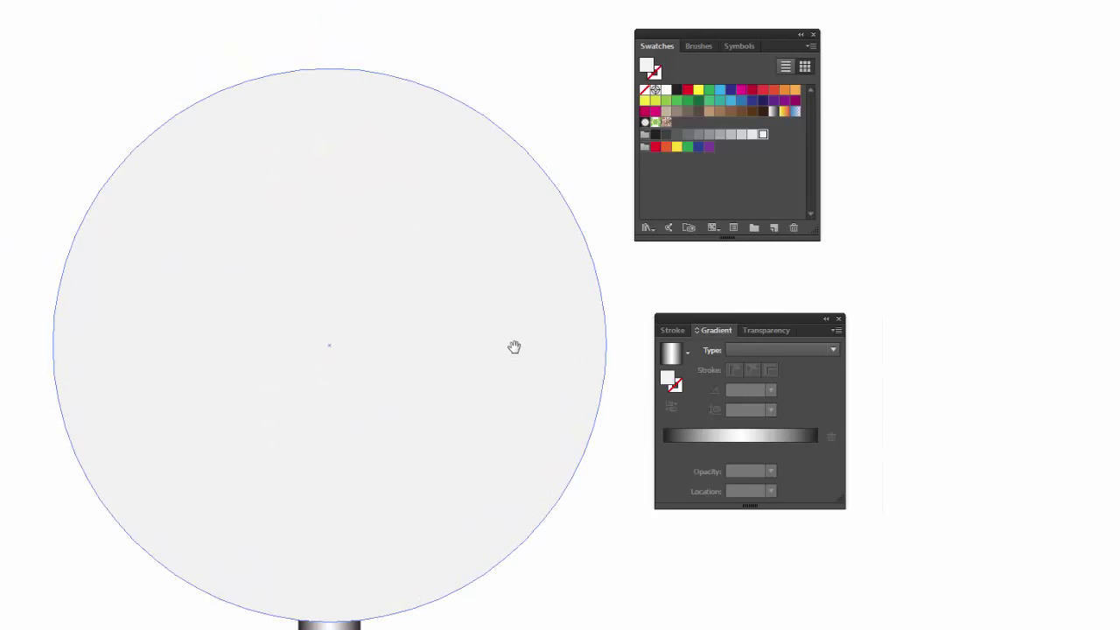
click(460, 306)
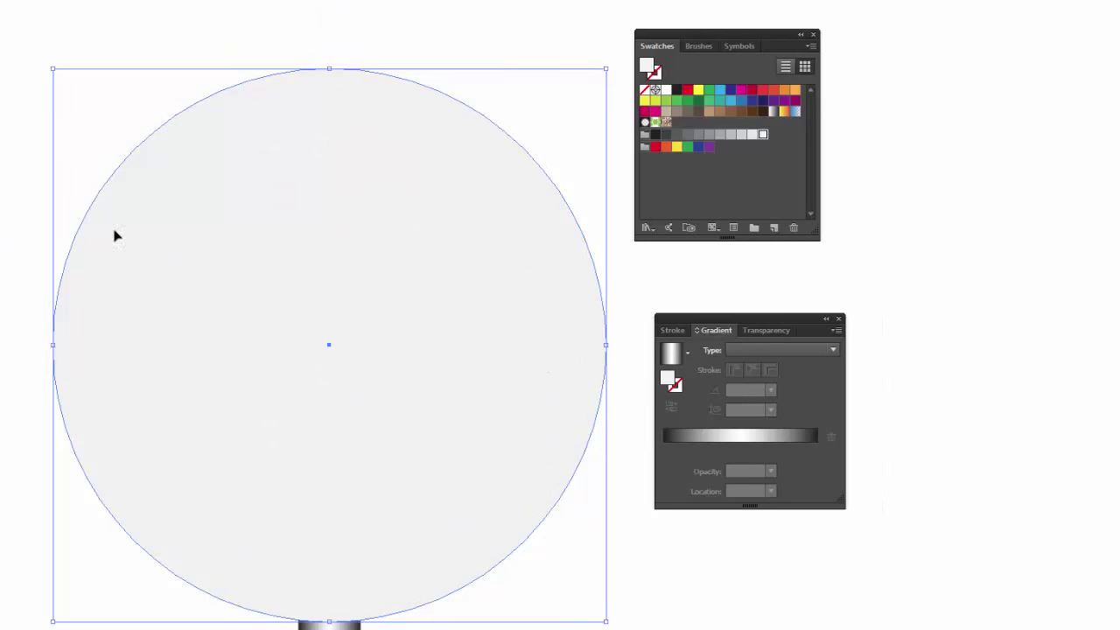
drag(792, 320, 1002, 199)
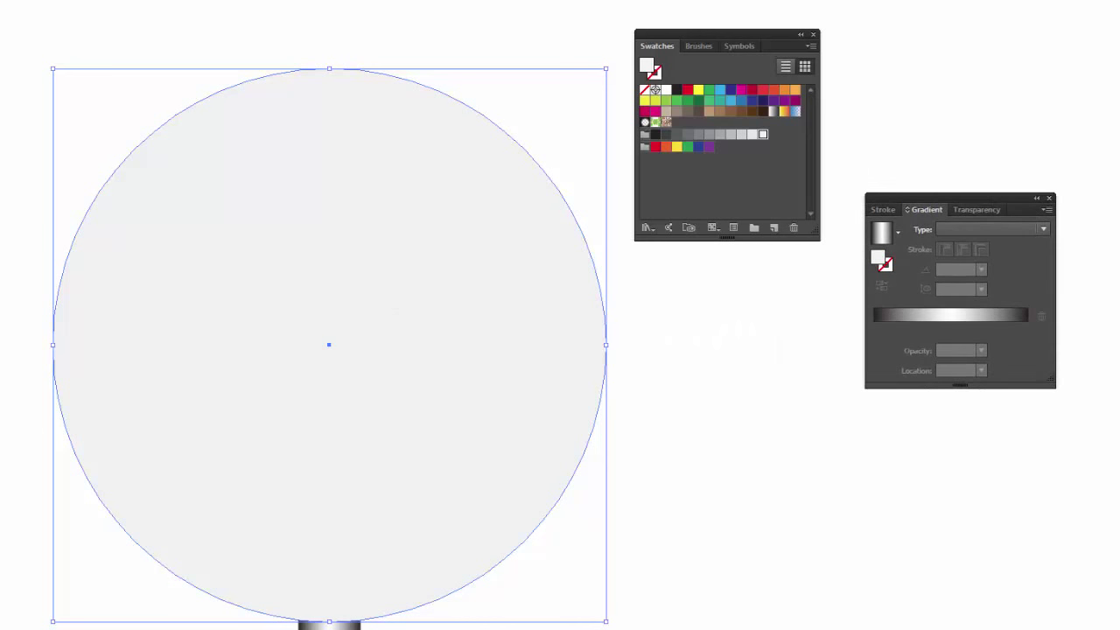
key(F7)
drag(1050, 153, 690, 283)
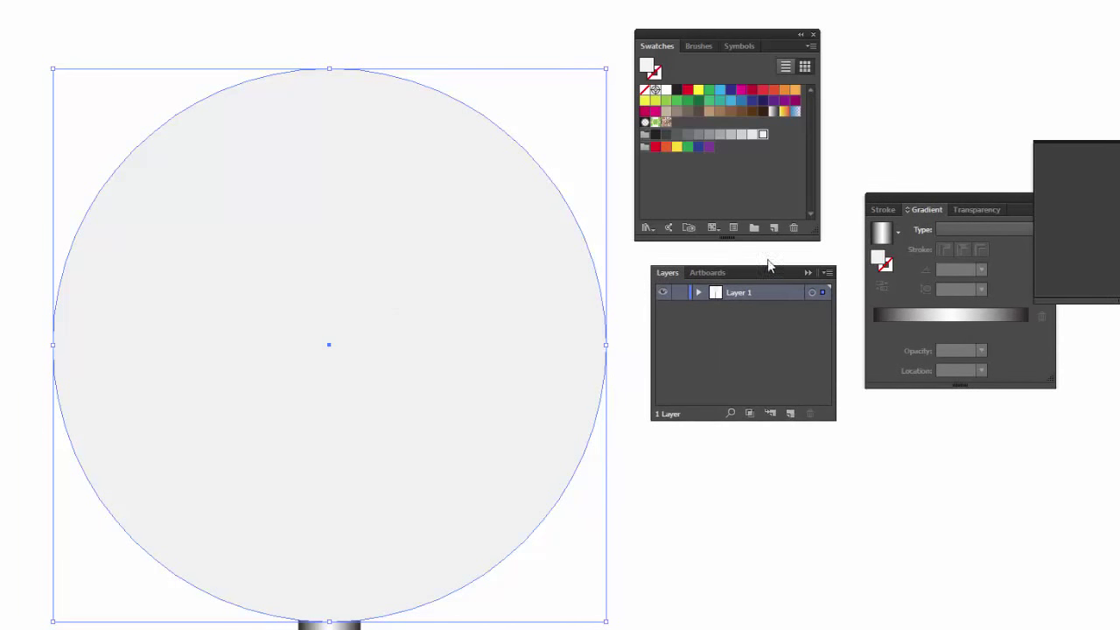
click(681, 279)
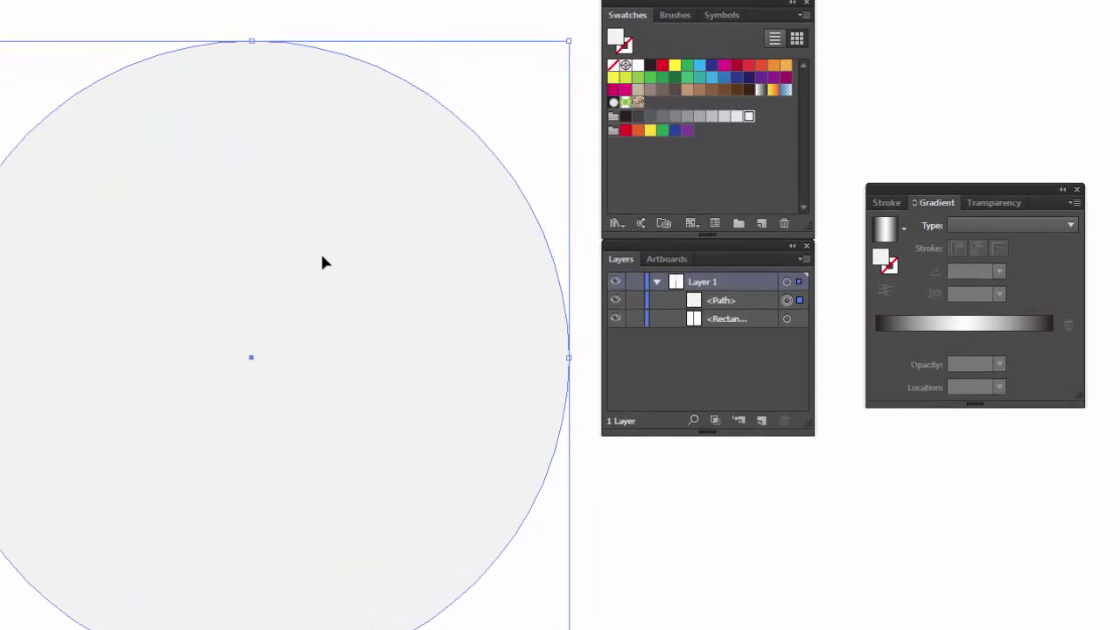
key(a)
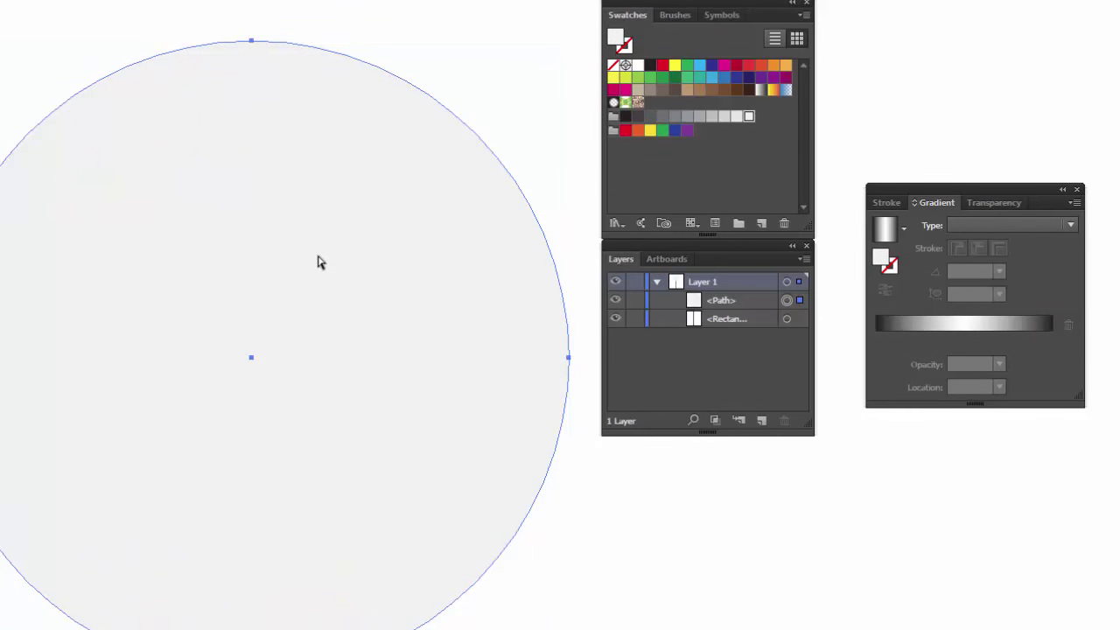
key(ctrl+c)
key(ctrl+f)
Step: Shrink the pasted copy slightly inside the grey disc and fill it red
key(v)
drag(569, 42, 535, 79)
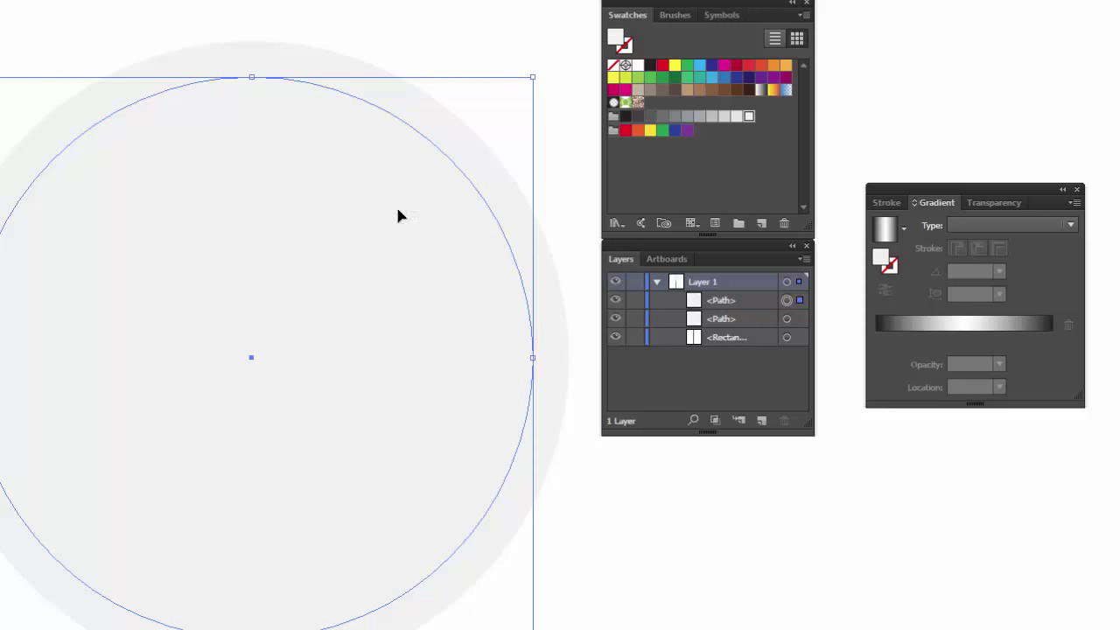
click(735, 67)
click(625, 131)
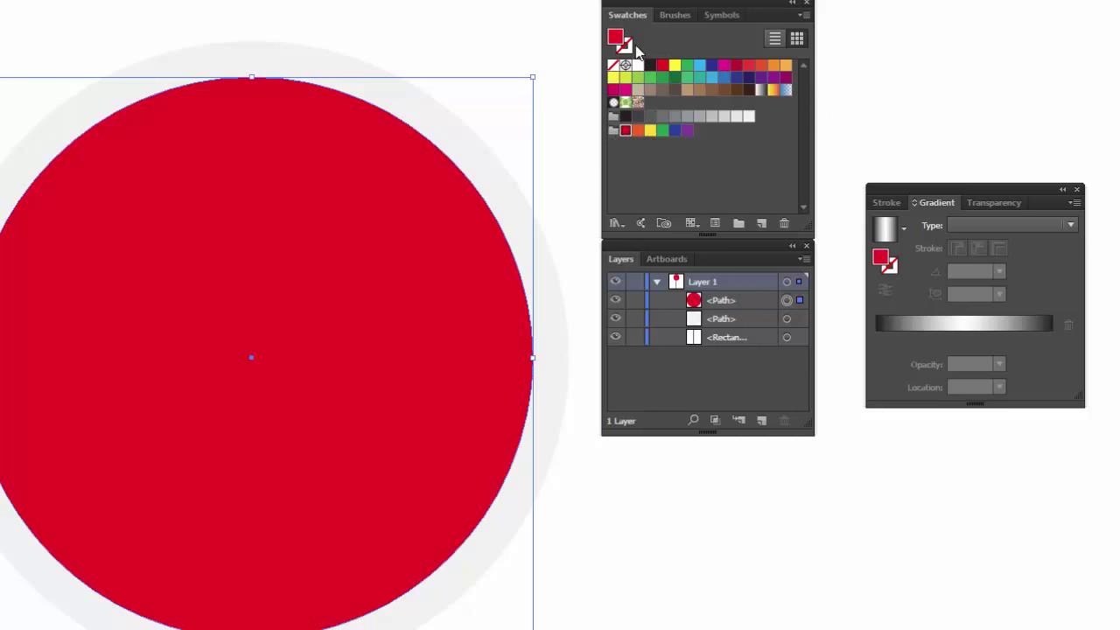
click(663, 64)
Step: Swap the red fill to a 13 pt red stroke, then deselect and recentre the view
key(shift+x)
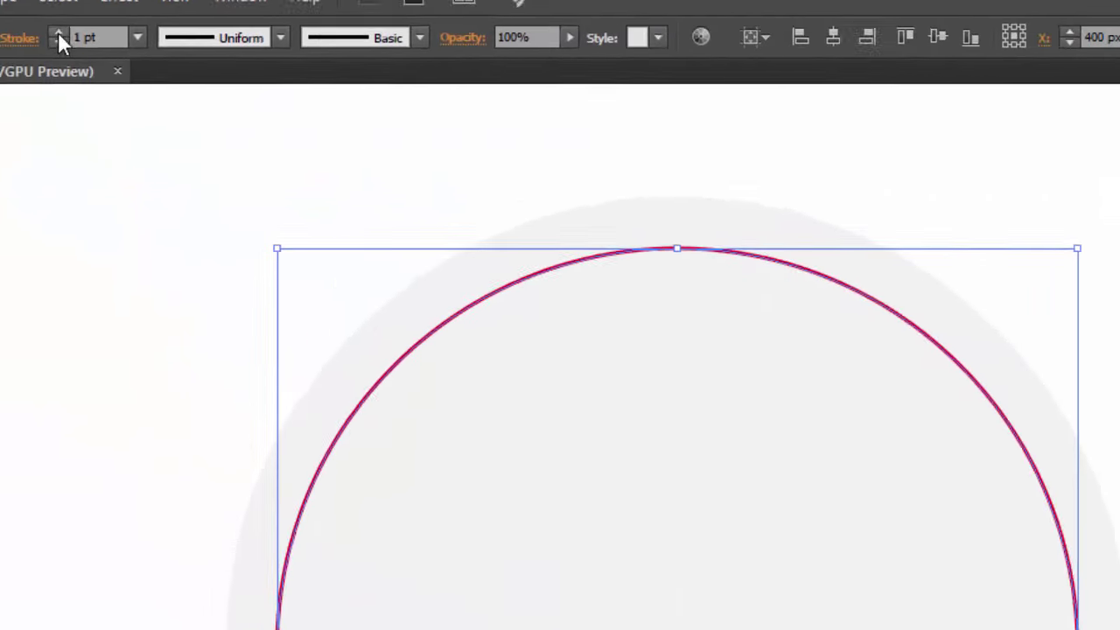
click(120, 58)
click(116, 59)
click(116, 59)
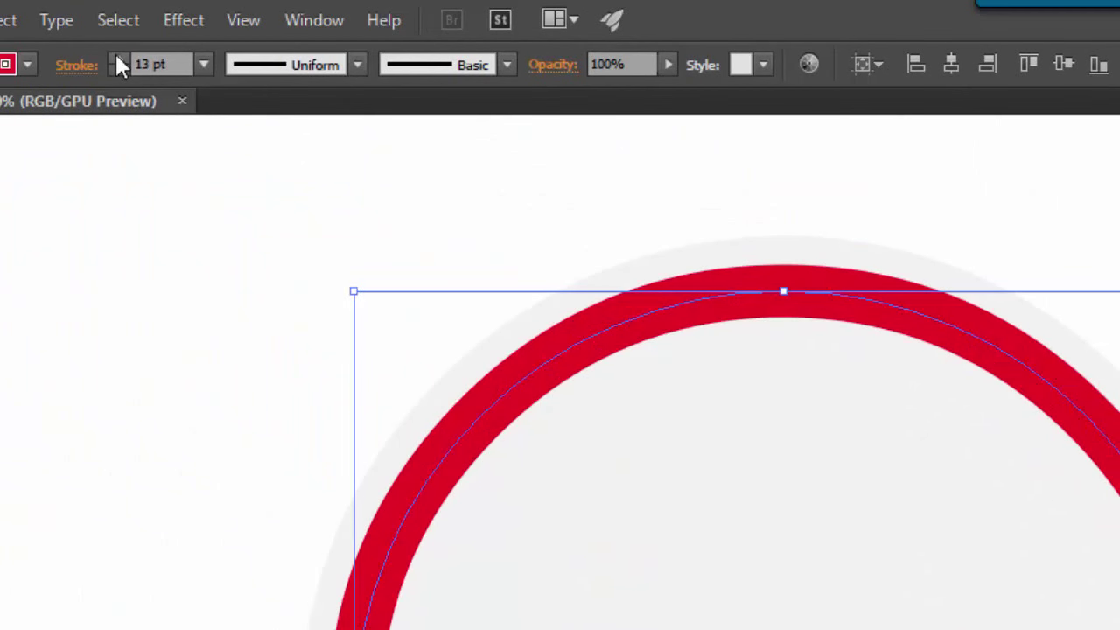
click(118, 59)
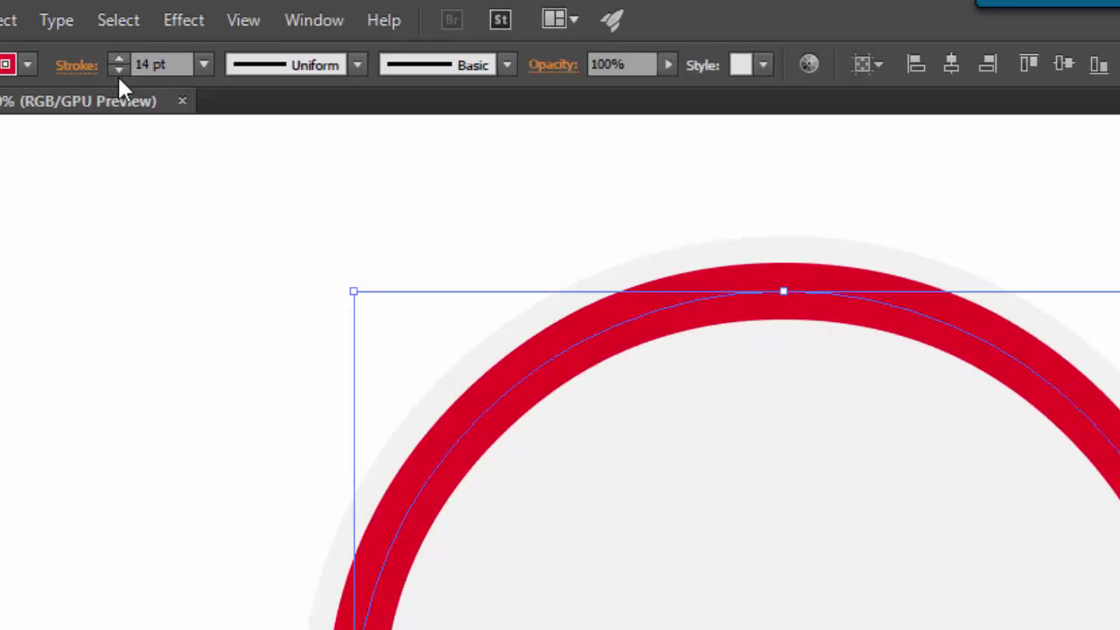
click(122, 73)
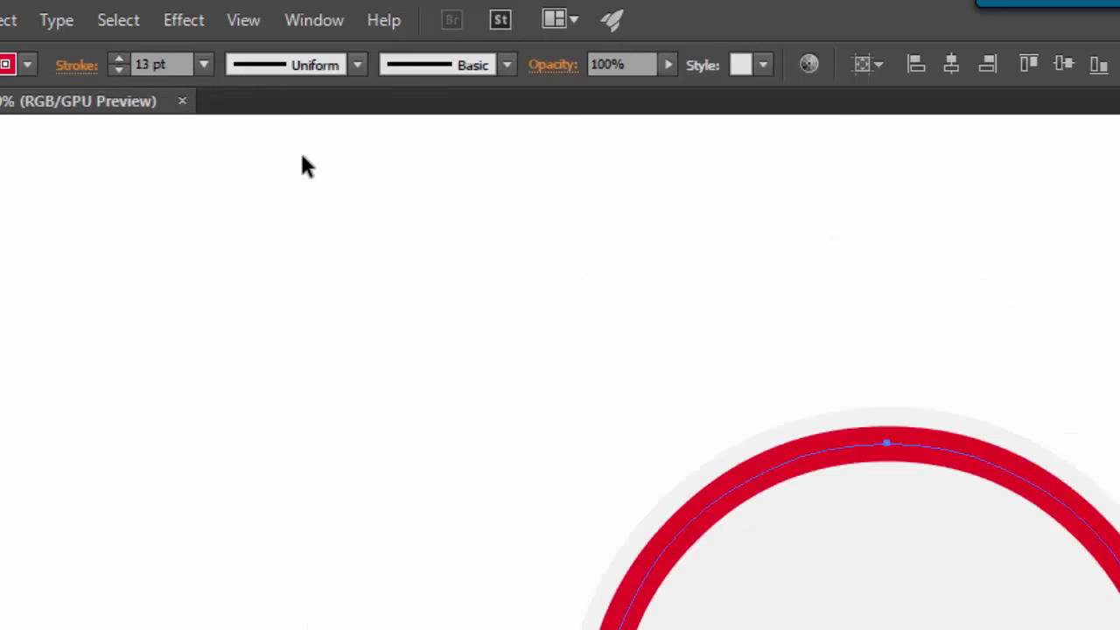
click(136, 359)
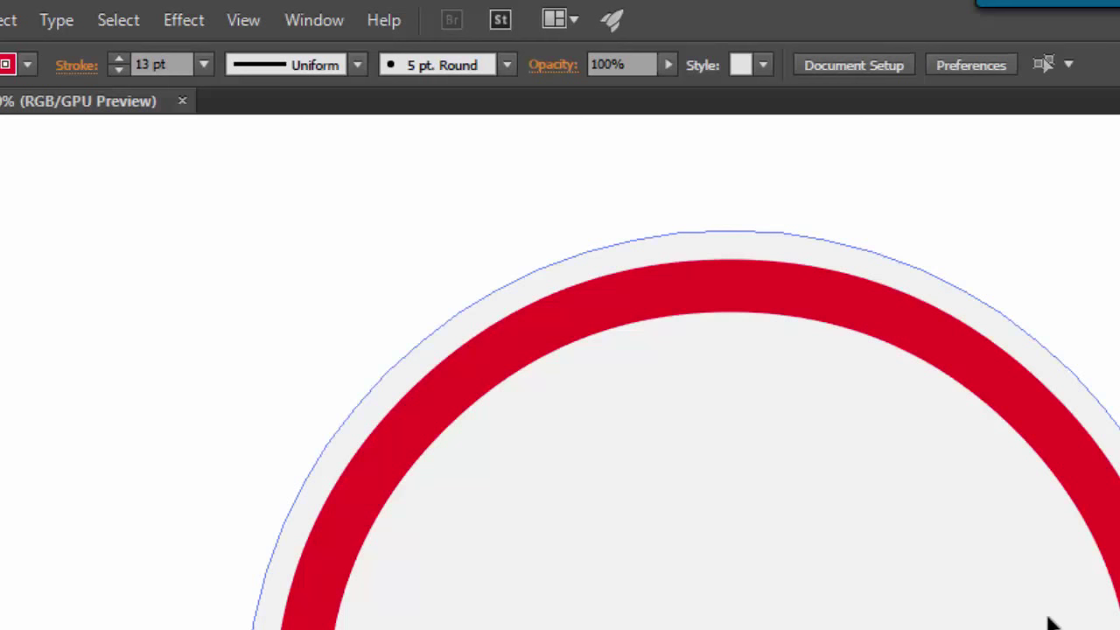
drag(1100, 600, 1086, 605)
drag(923, 559, 926, 571)
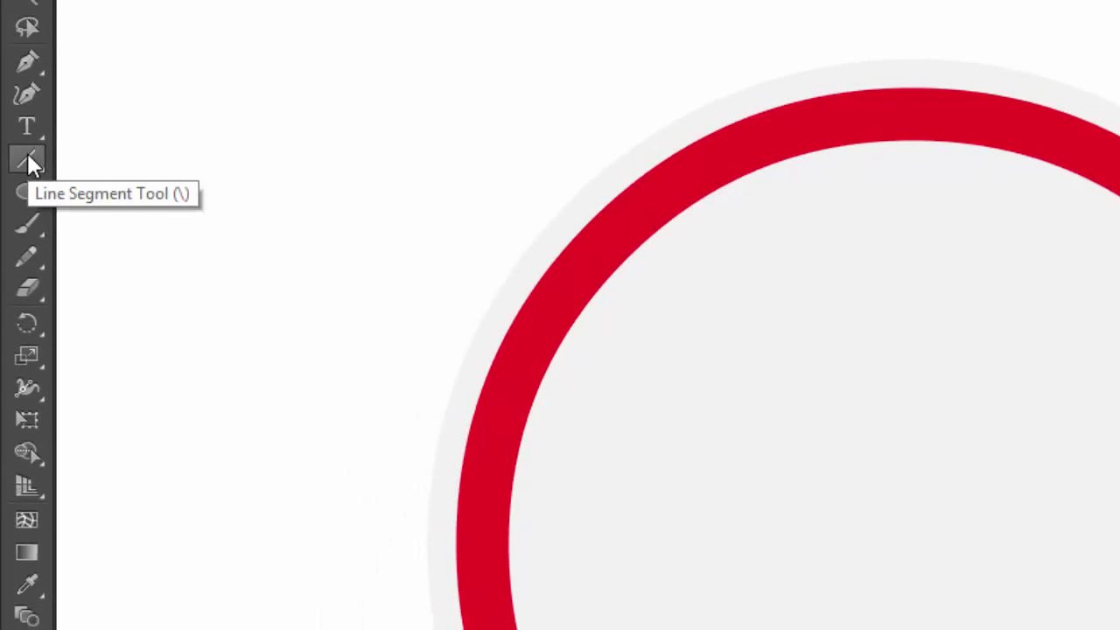
Step: Draw a vertical red line across the ring from its top to its bottom
click(27, 158)
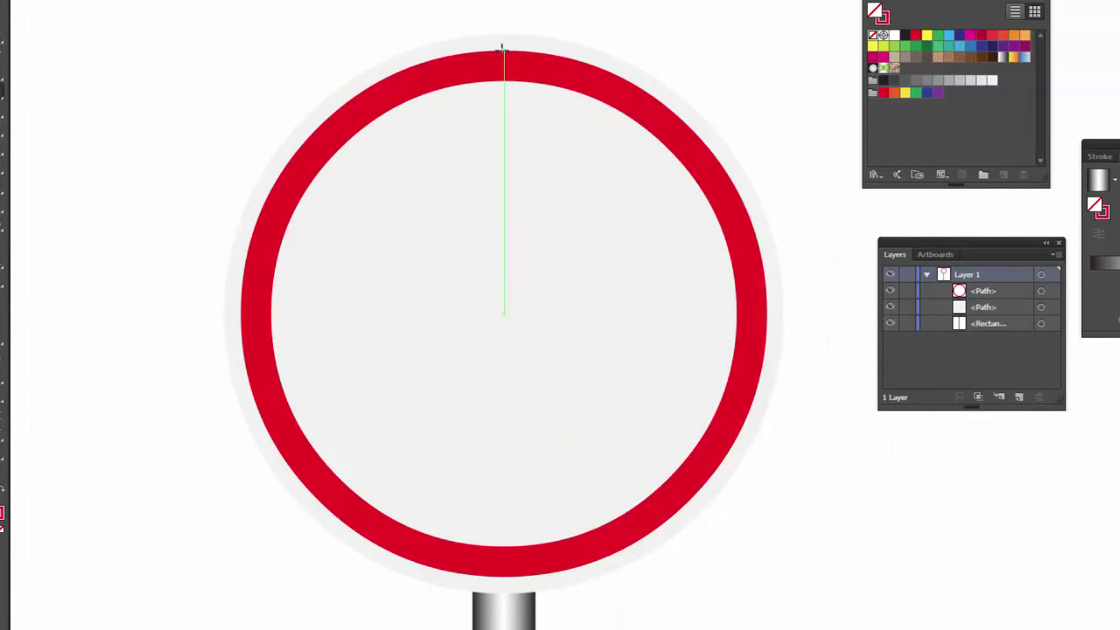
click(504, 65)
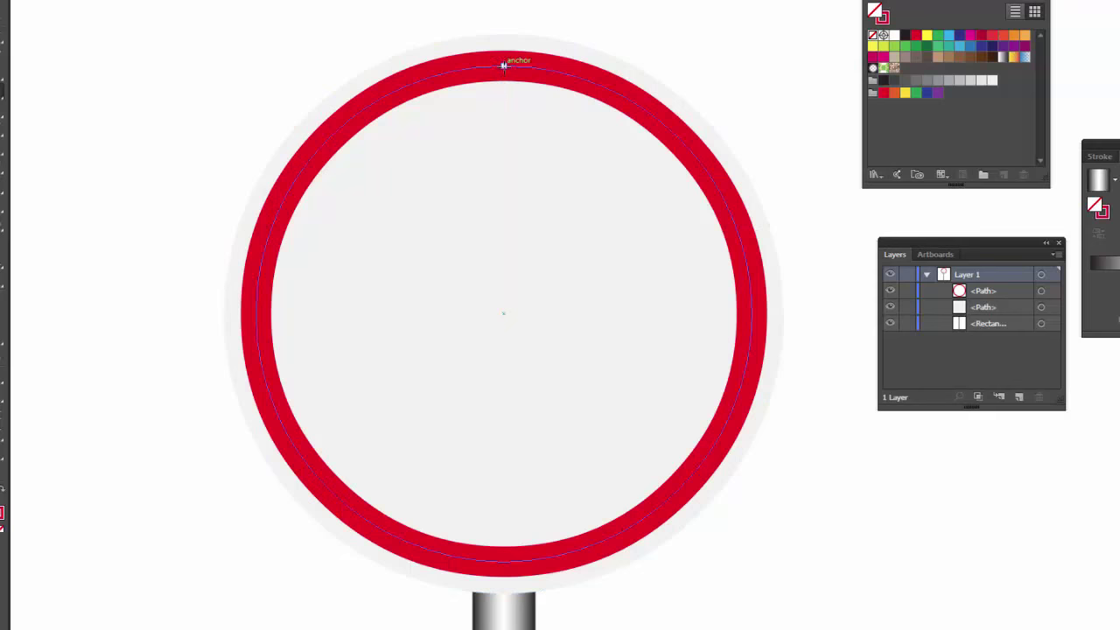
drag(504, 65, 537, 576)
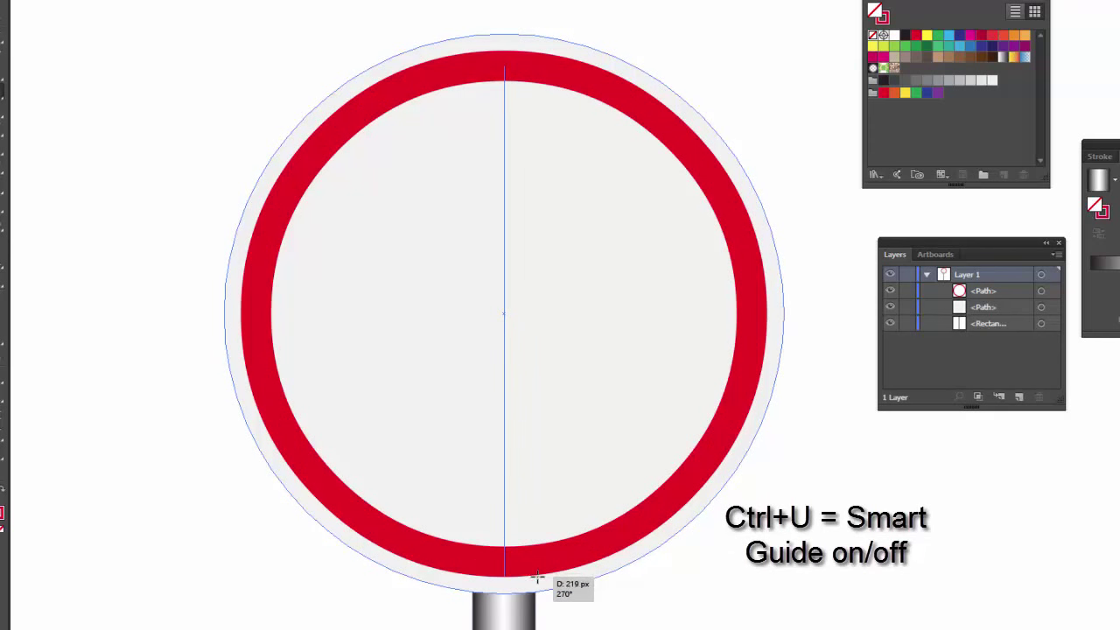
drag(537, 576, 536, 560)
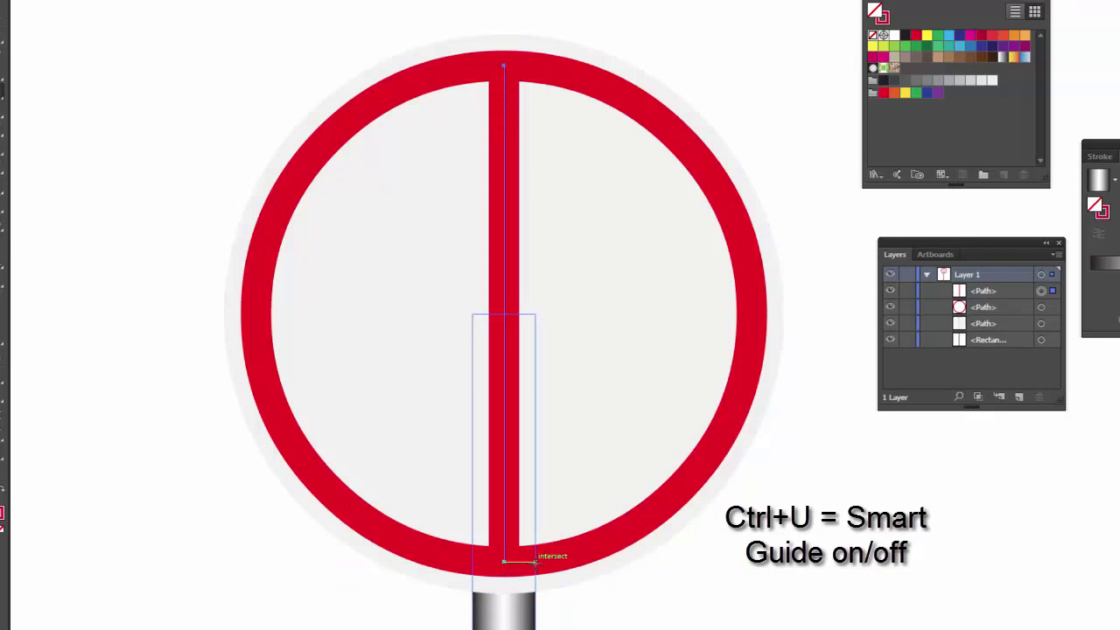
Step: Rotate the red bar about 45° into a diagonal slash across the disc
shift+click(613, 95)
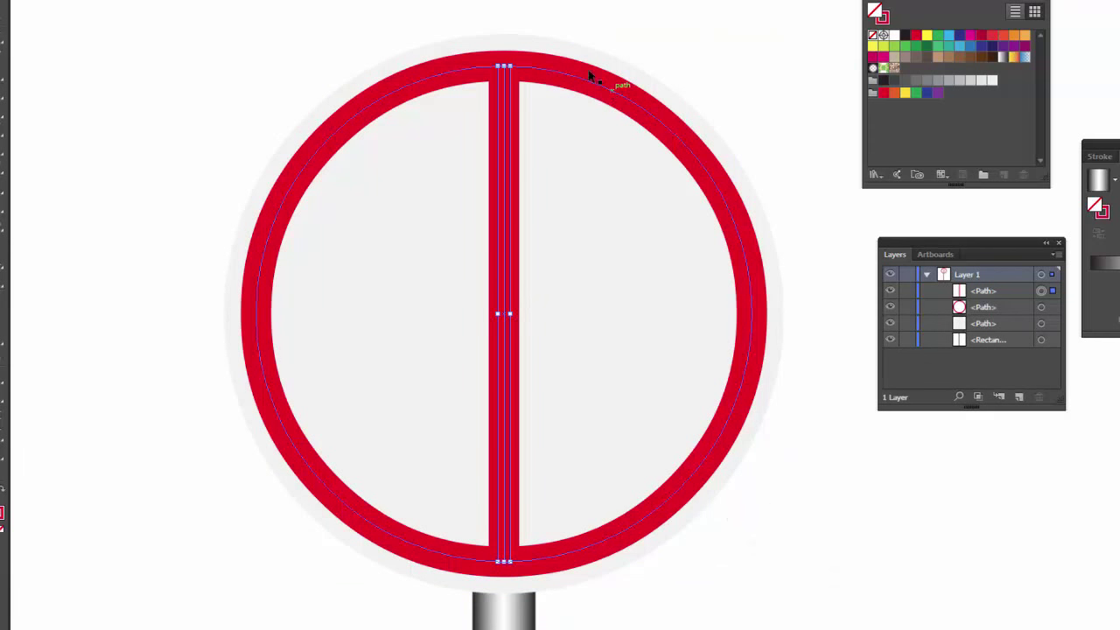
shift+click(525, 60)
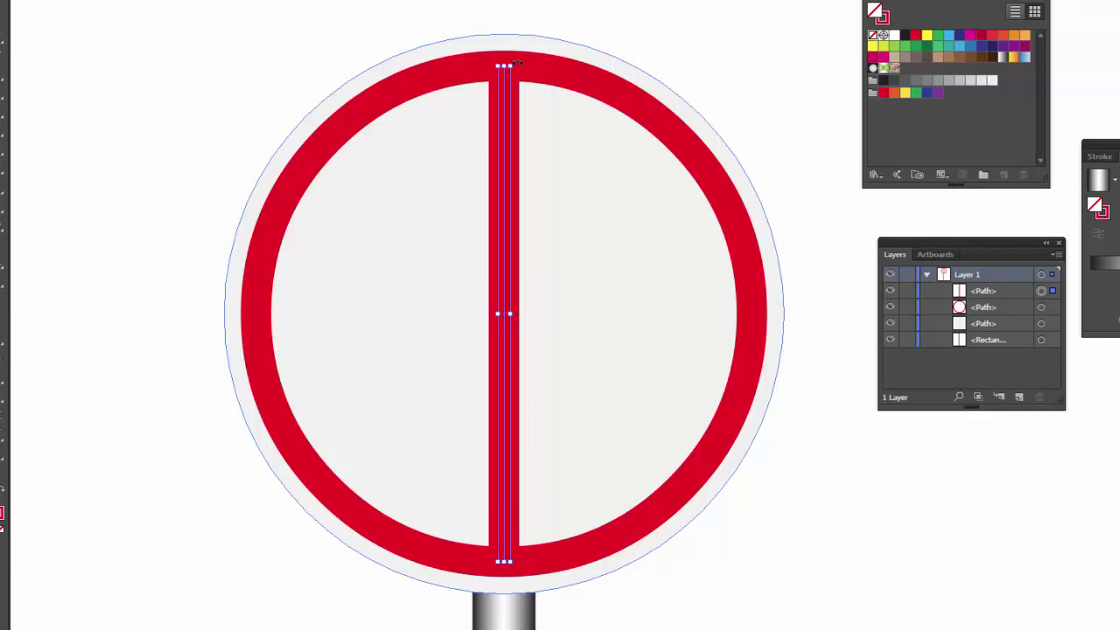
mouse_move(519, 62)
mouse_down()
mouse_move(424, 75)
mouse_move(438, 82)
mouse_up()
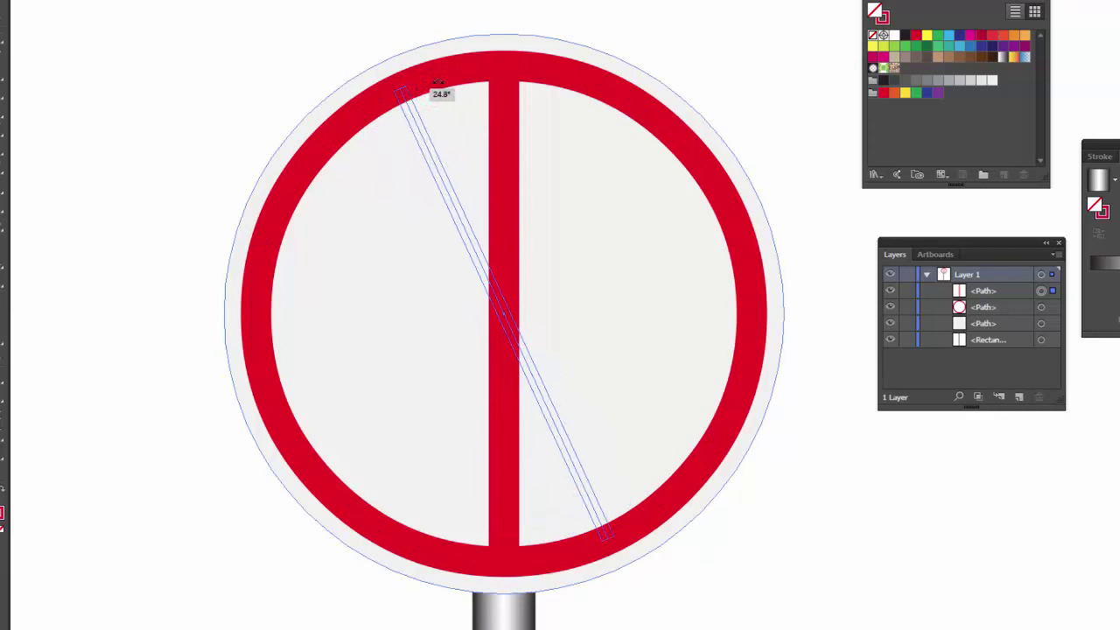
drag(439, 81, 362, 117)
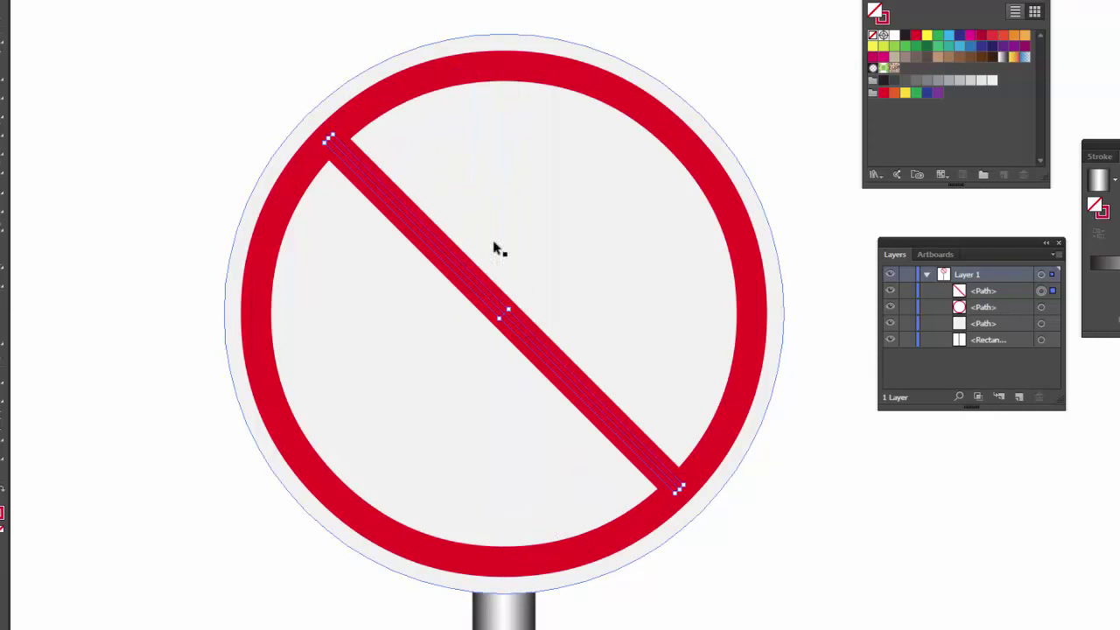
click(798, 475)
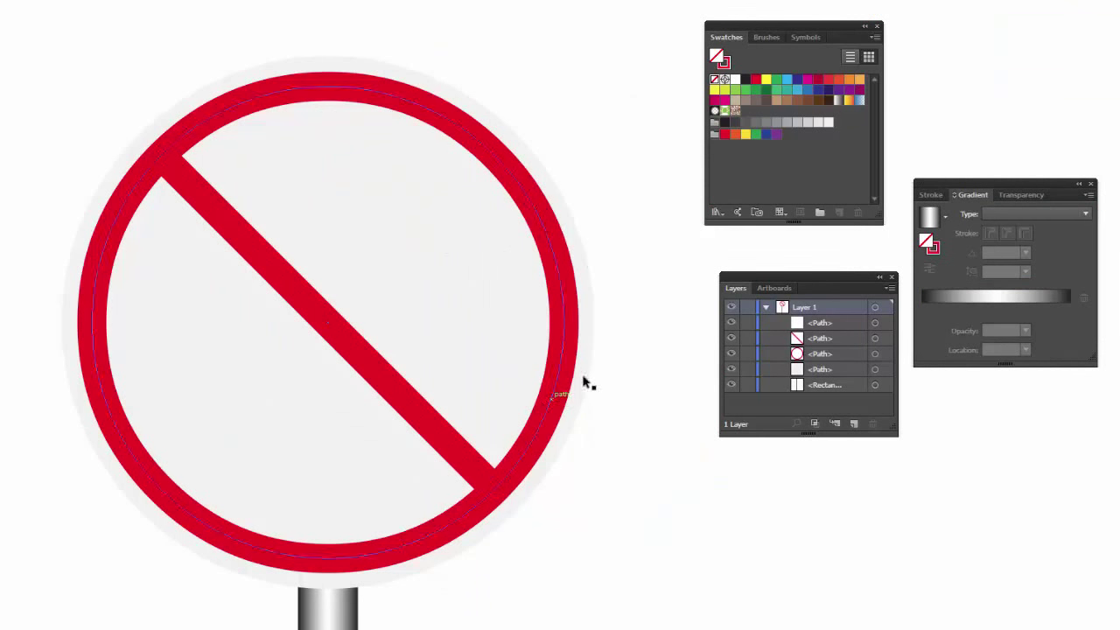
click(449, 163)
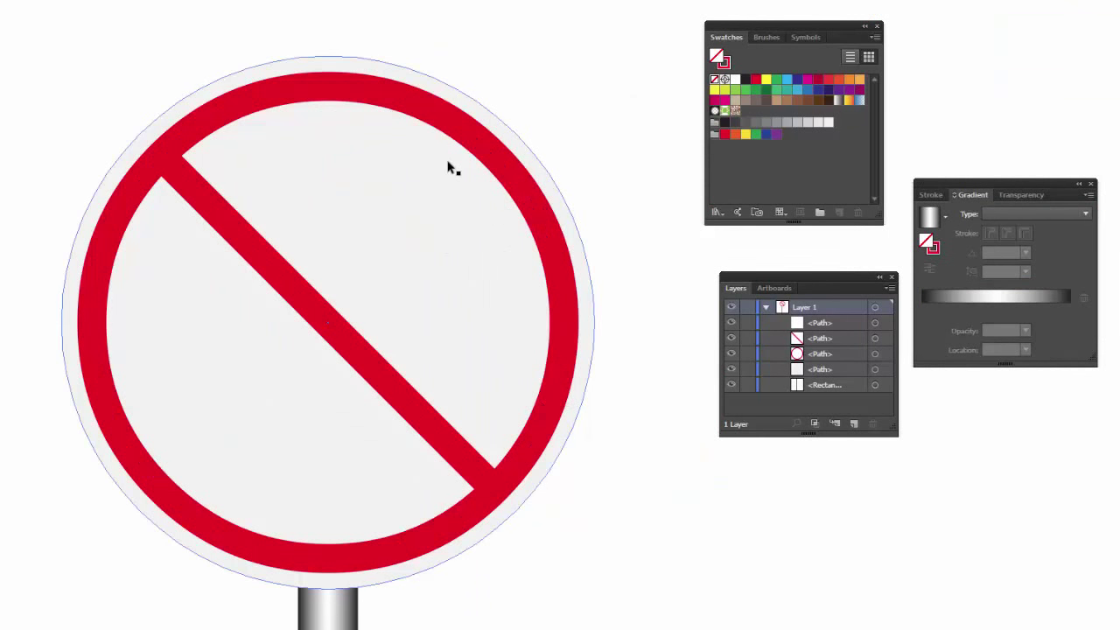
Step: Zoom out and draw a 120 by 120 px red-outlined square beside the sign
click(568, 135)
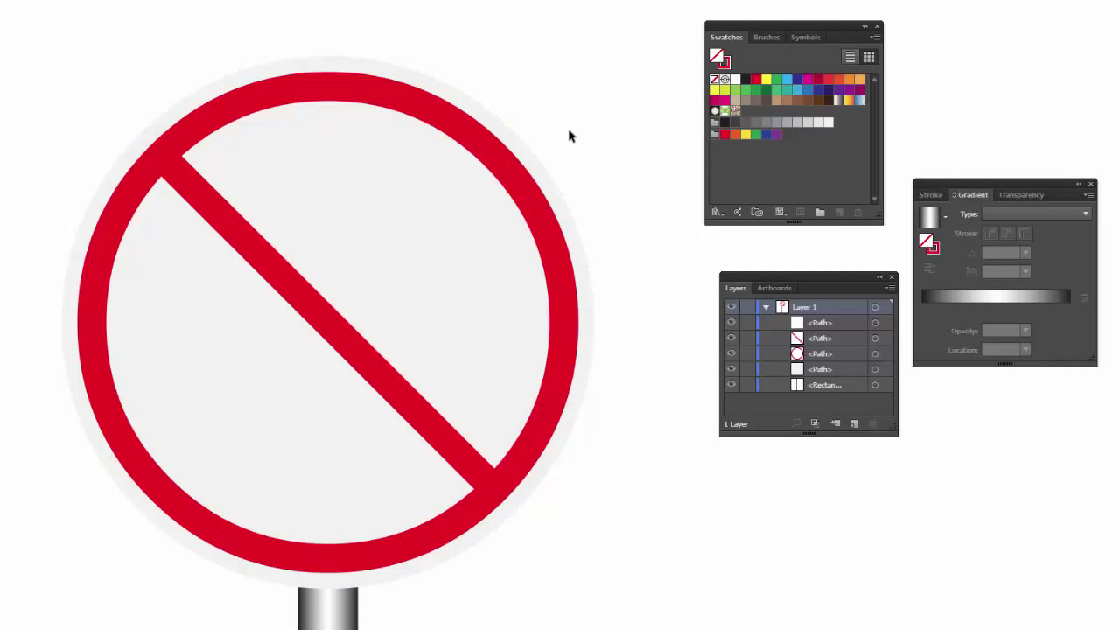
key(ctrl+minus)
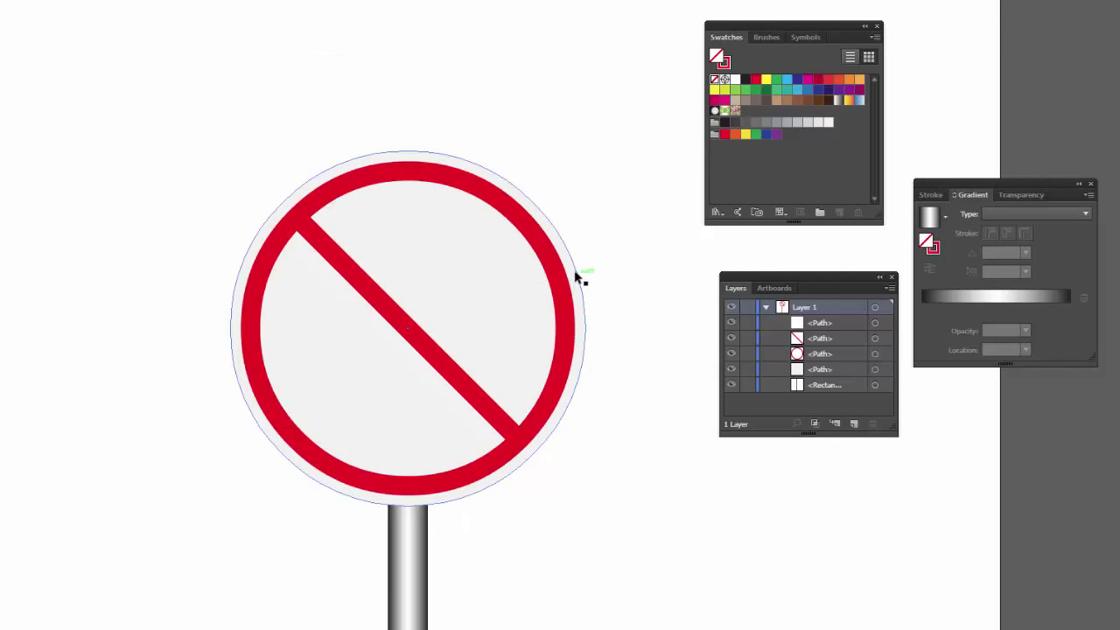
mouse_move(514, 268)
mouse_down()
mouse_move(440, 266)
mouse_move(349, 300)
mouse_up()
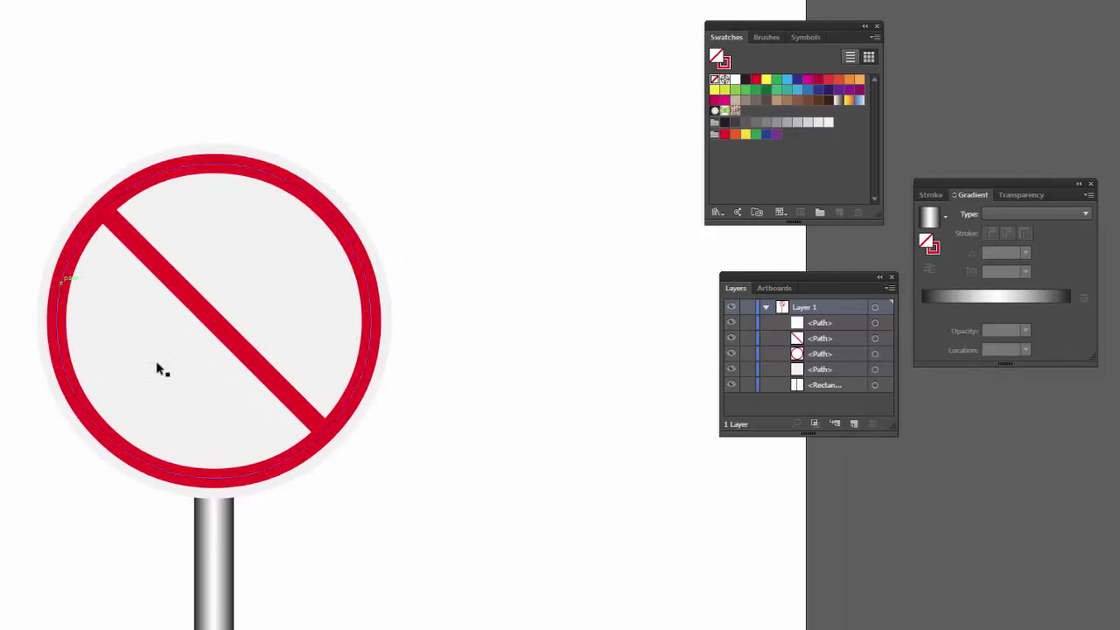
drag(446, 371, 390, 339)
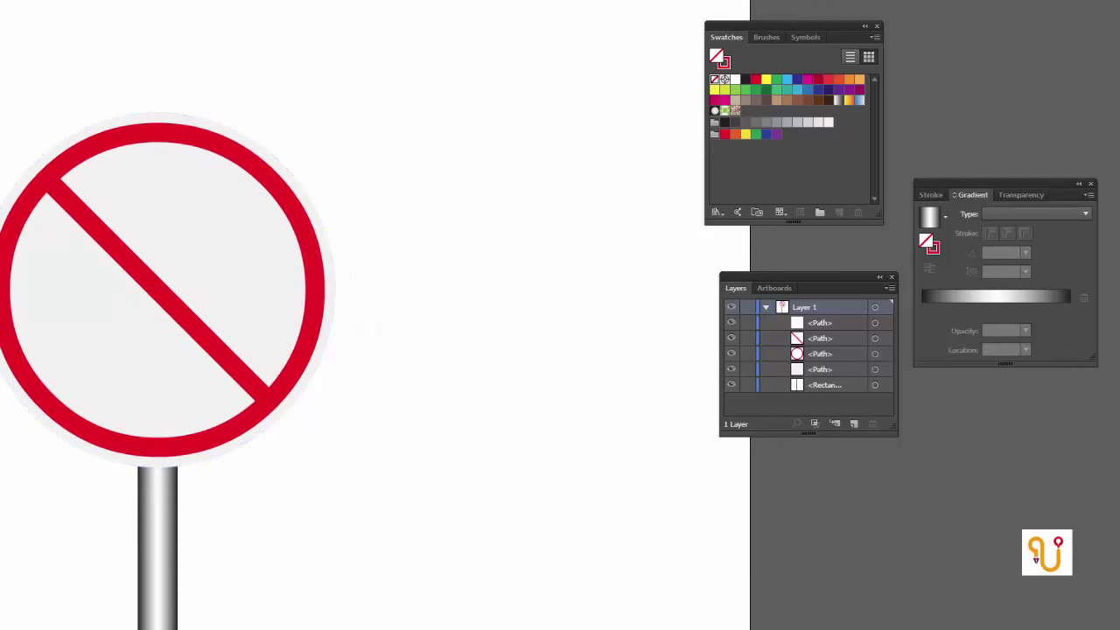
drag(505, 290, 558, 379)
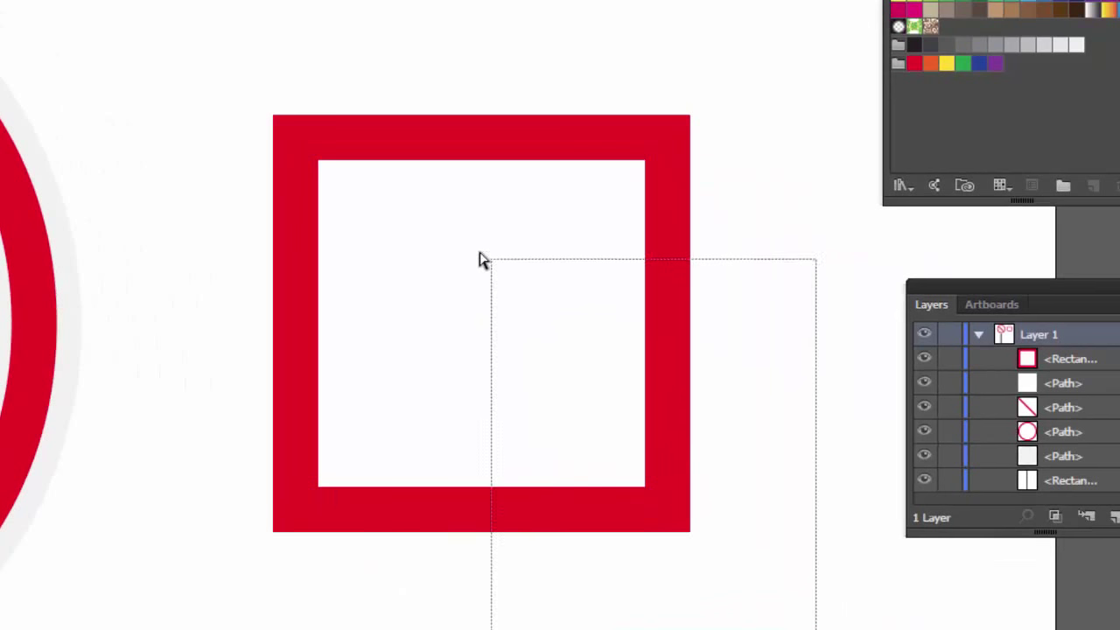
Step: Delete the square's bottom-right anchor to leave an L shape, and move it into the sign
mouse_move(516, 315)
mouse_down()
mouse_move(449, 264)
mouse_move(468, 290)
mouse_move(468, 320)
mouse_up()
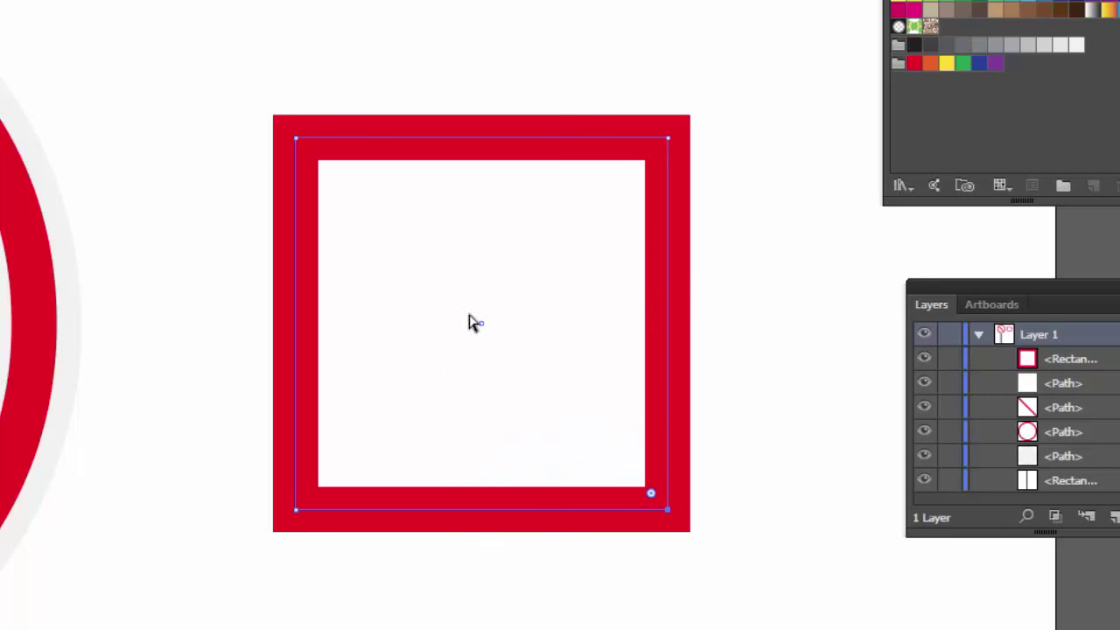
key(Delete)
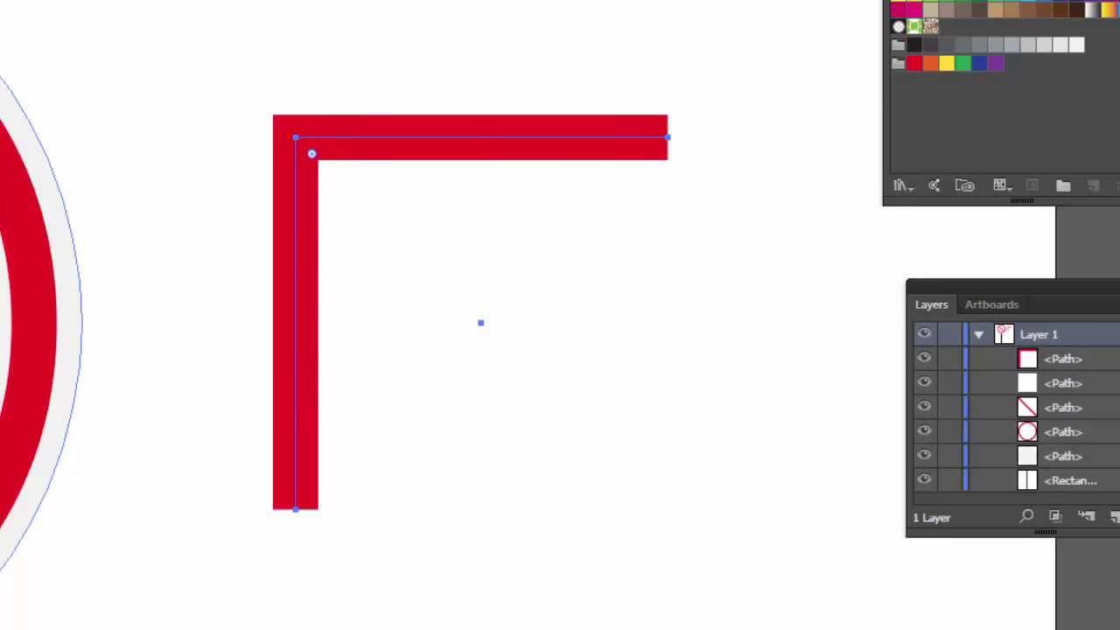
key(v)
drag(325, 127, 513, 185)
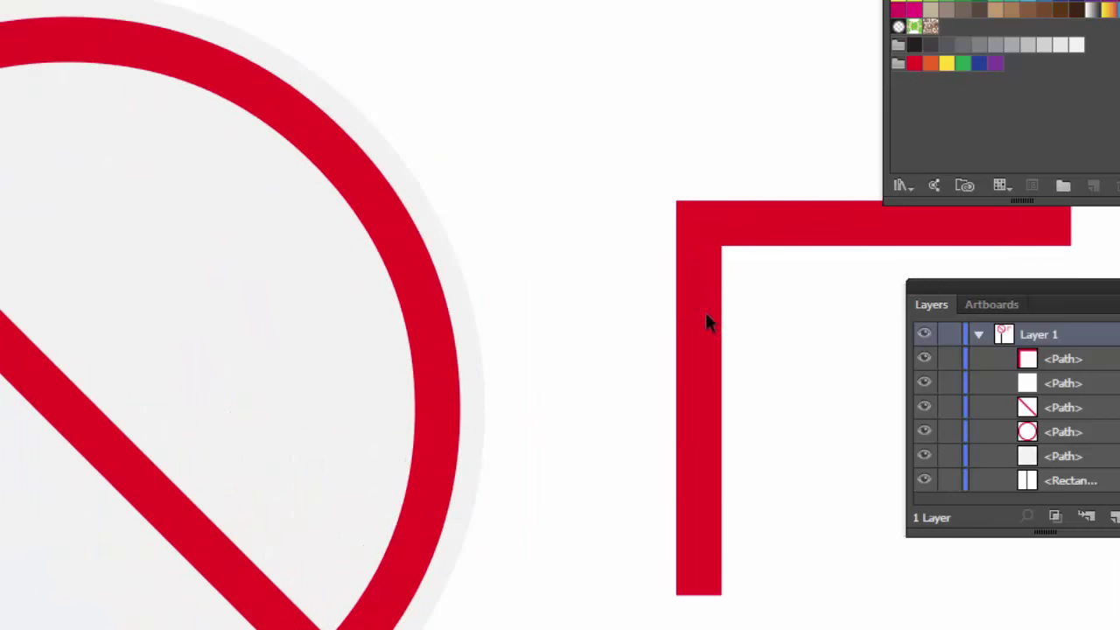
drag(705, 315, 5, 387)
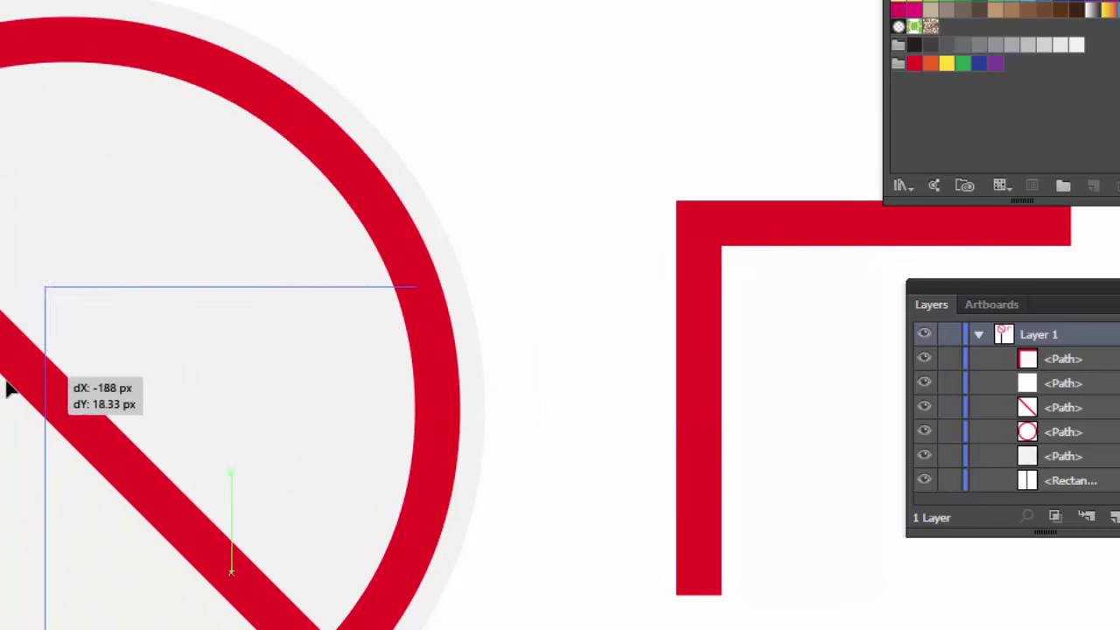
mouse_move(247, 306)
mouse_down()
mouse_move(502, 251)
mouse_move(486, 248)
mouse_up()
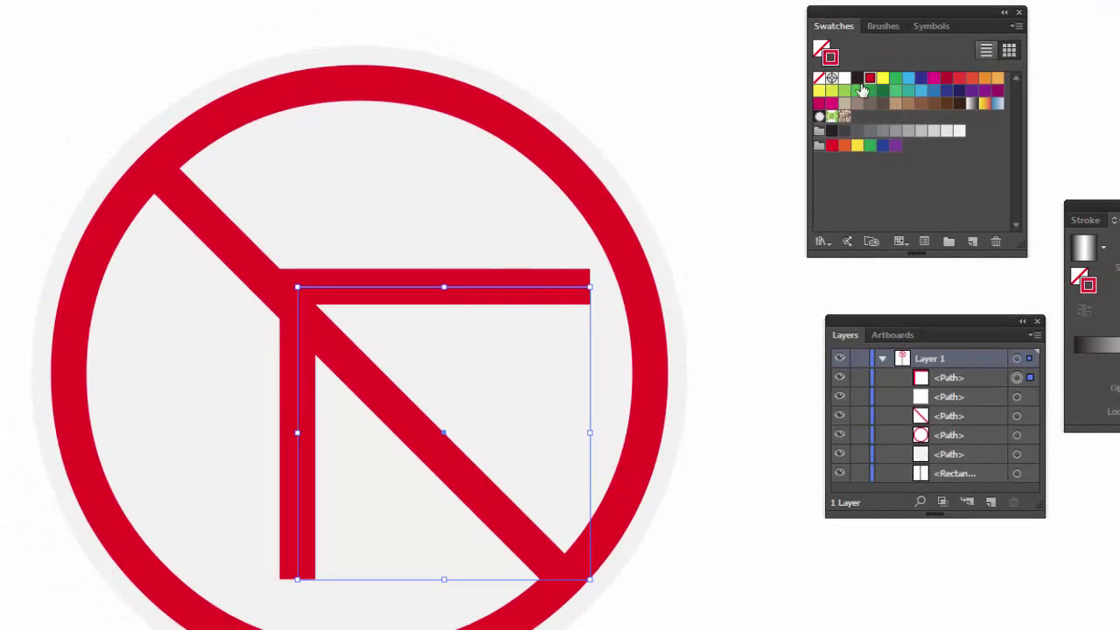
Step: Make the L shape black, shrink it to about 82 px wide, and set a 20 pt stroke
click(858, 79)
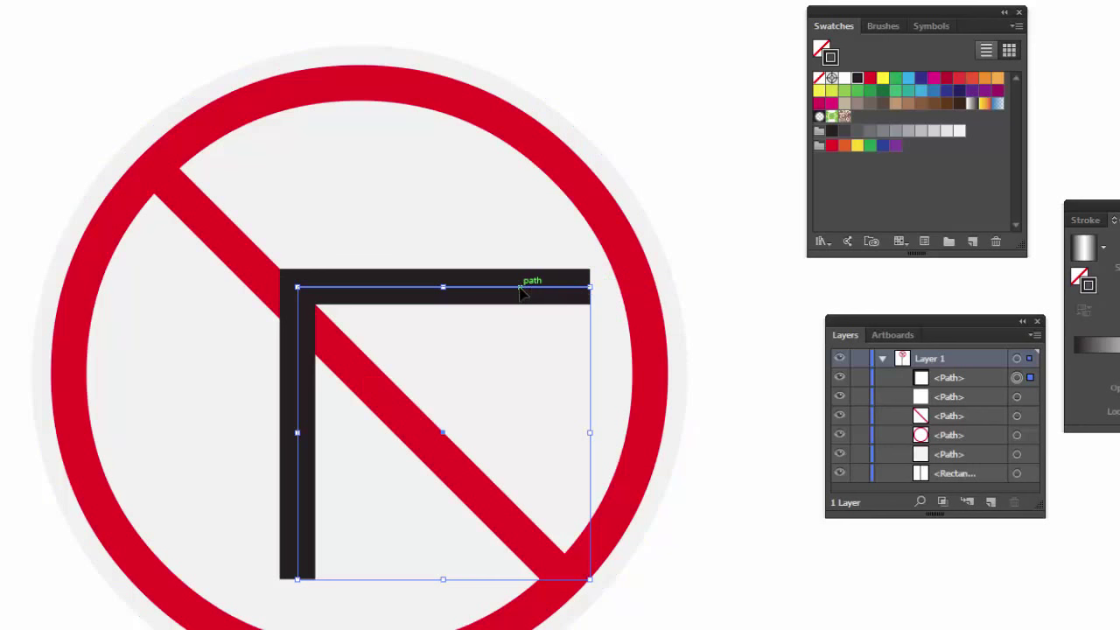
drag(510, 295, 481, 268)
scroll(480, 268, down, 1)
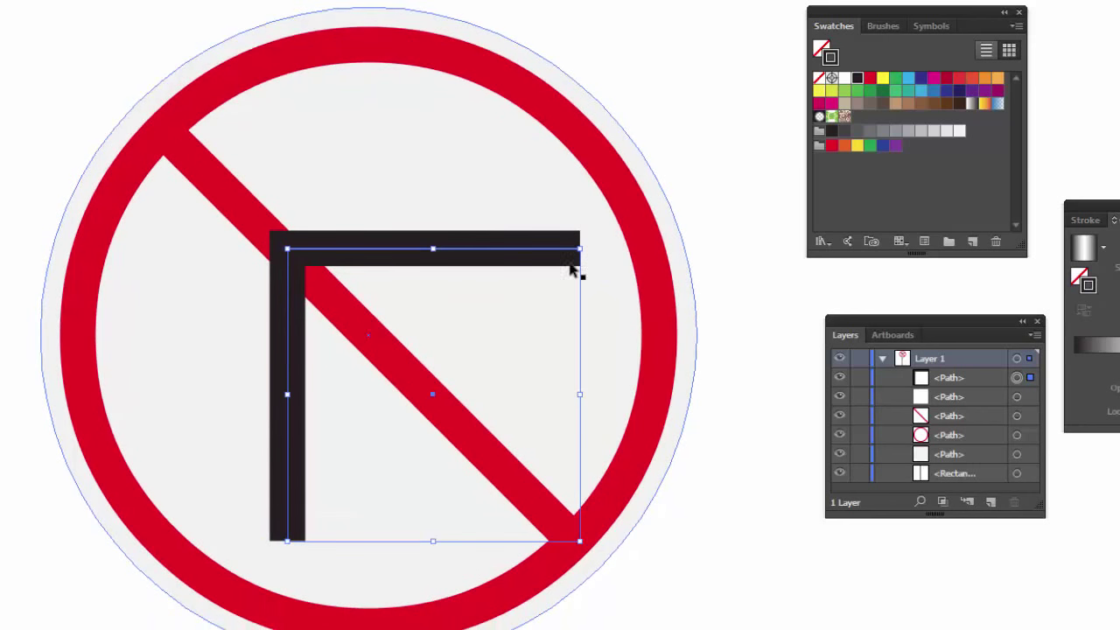
drag(579, 250, 565, 263)
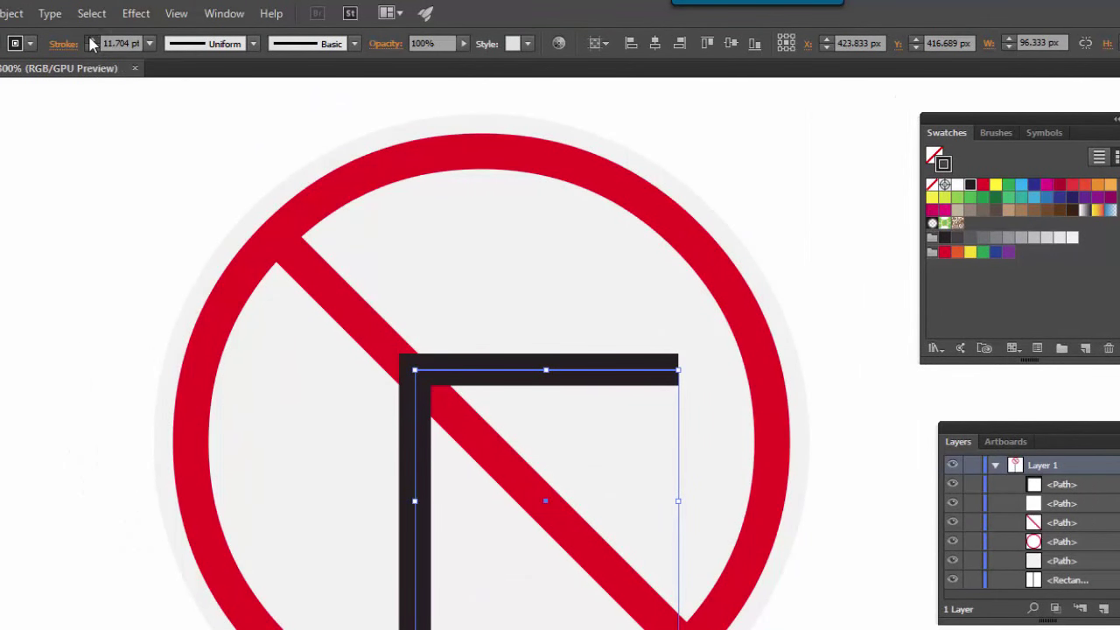
click(92, 41)
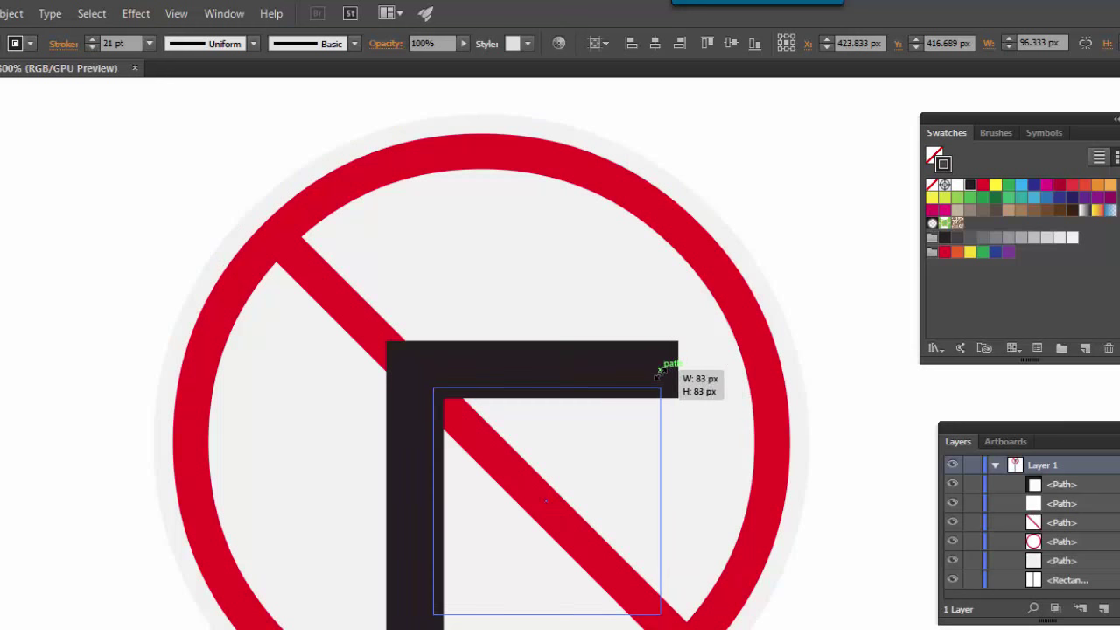
drag(679, 369, 659, 391)
drag(581, 393, 529, 396)
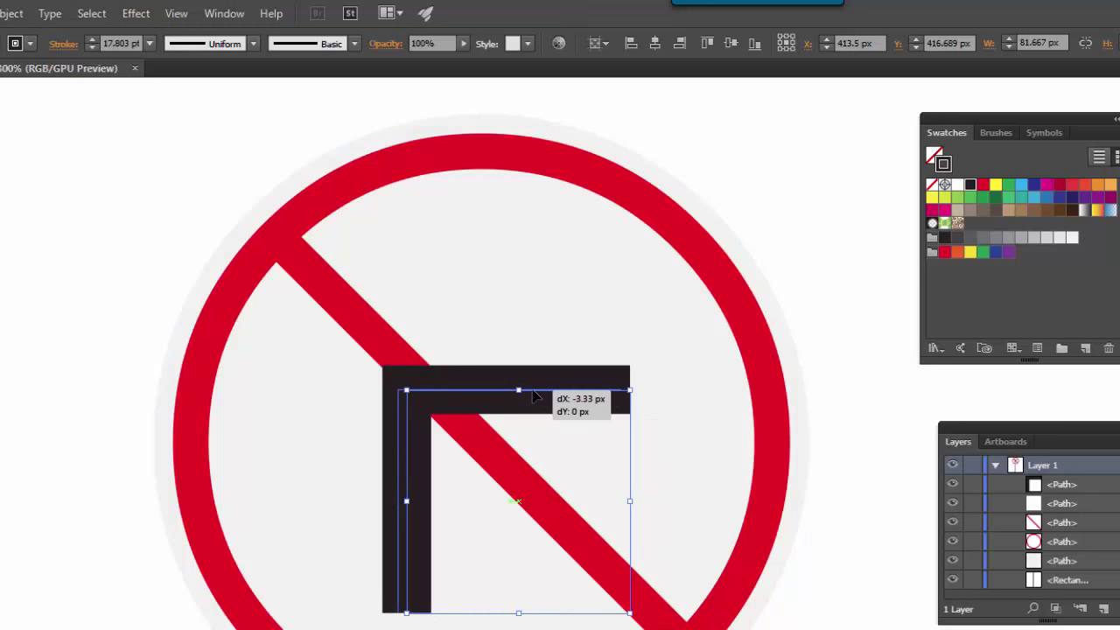
click(92, 40)
click(92, 40)
click(92, 40)
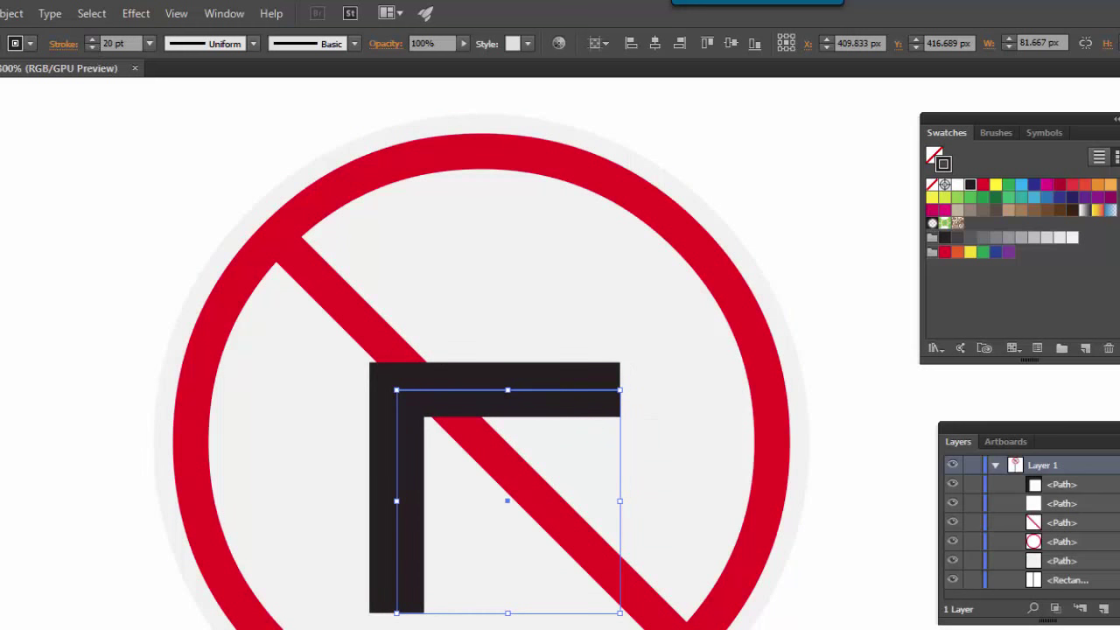
click(295, 438)
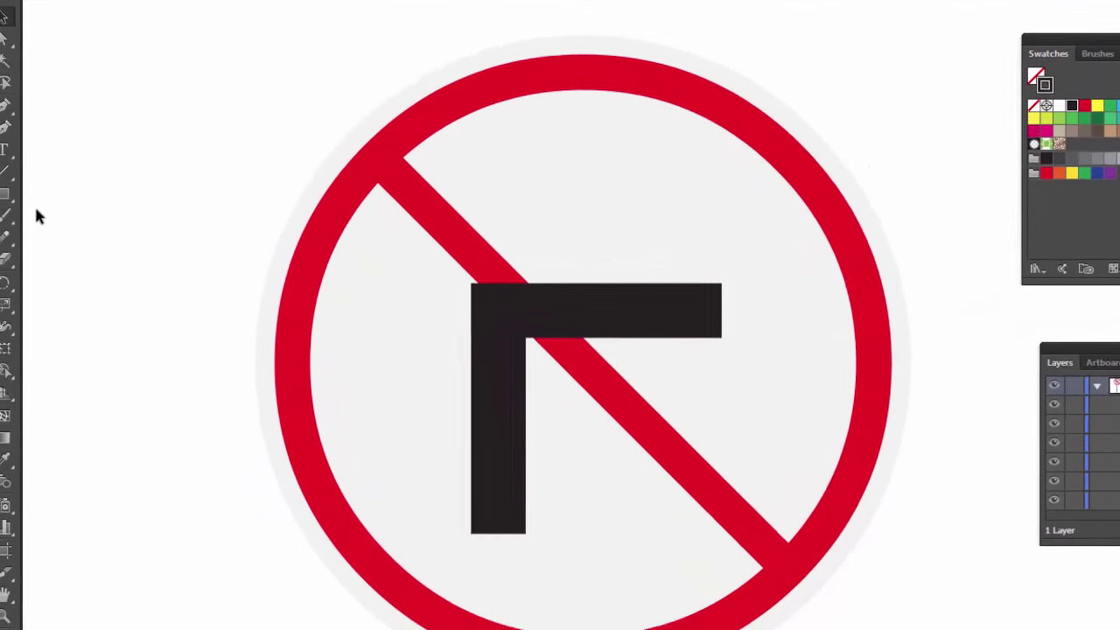
Step: Create a 3-sided polygon of radius 50 px and make it a solid black triangle
drag(28, 193, 106, 247)
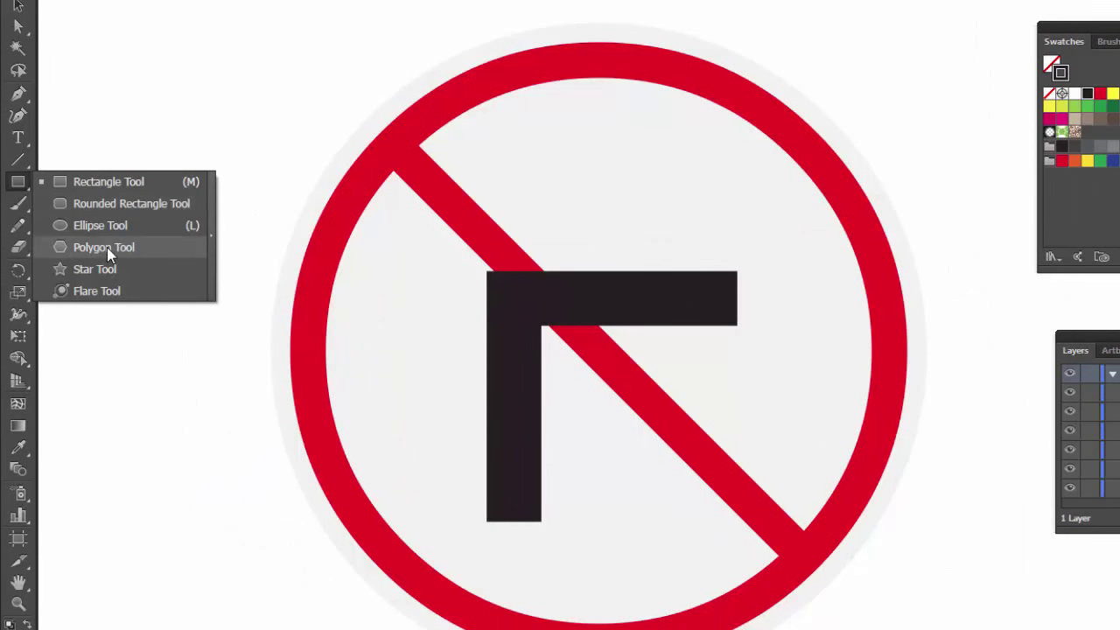
click(107, 247)
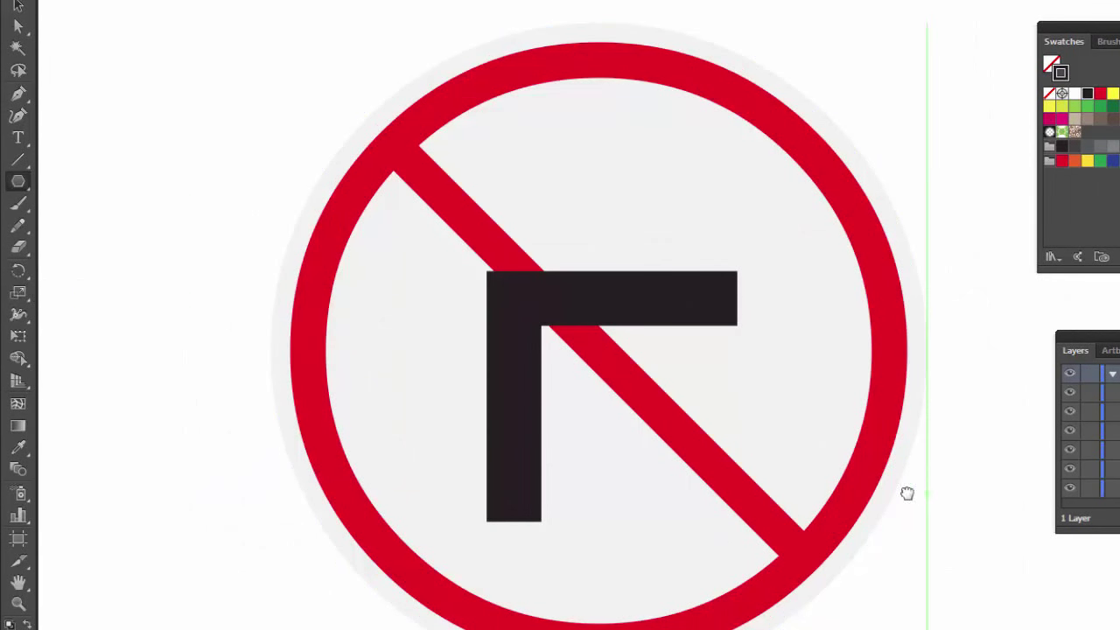
scroll(907, 493, right, 3)
click(884, 364)
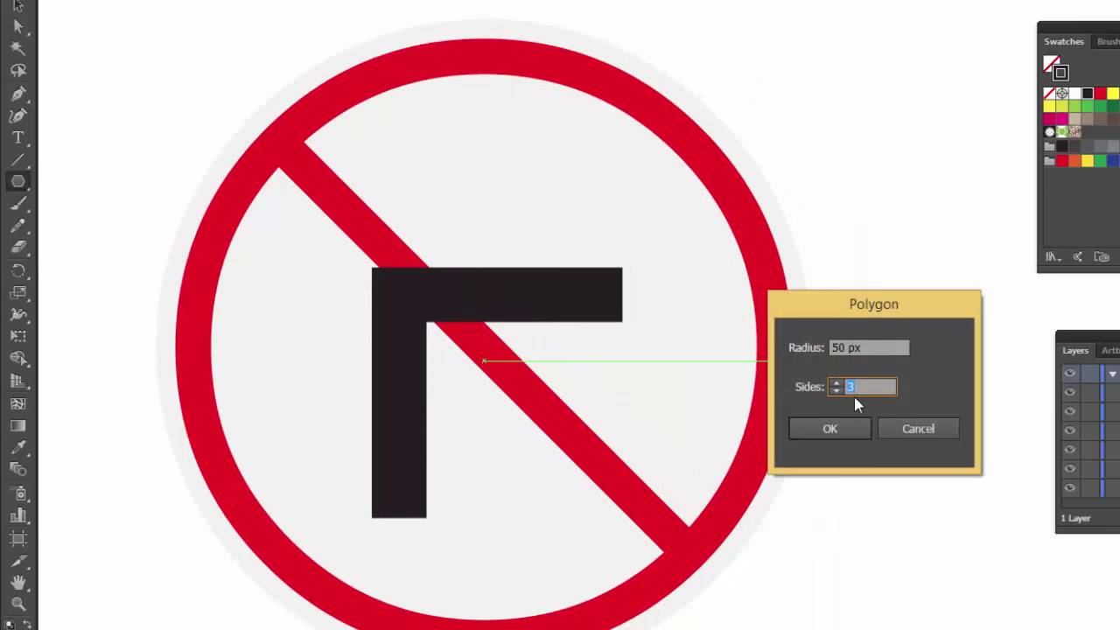
click(838, 430)
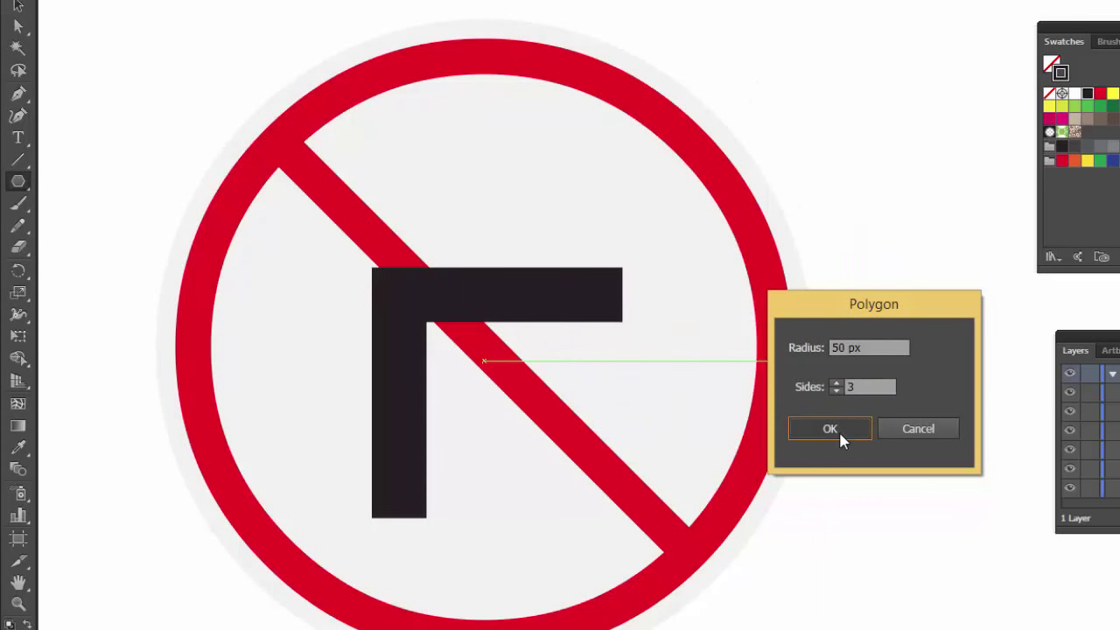
click(19, 7)
click(956, 241)
click(895, 382)
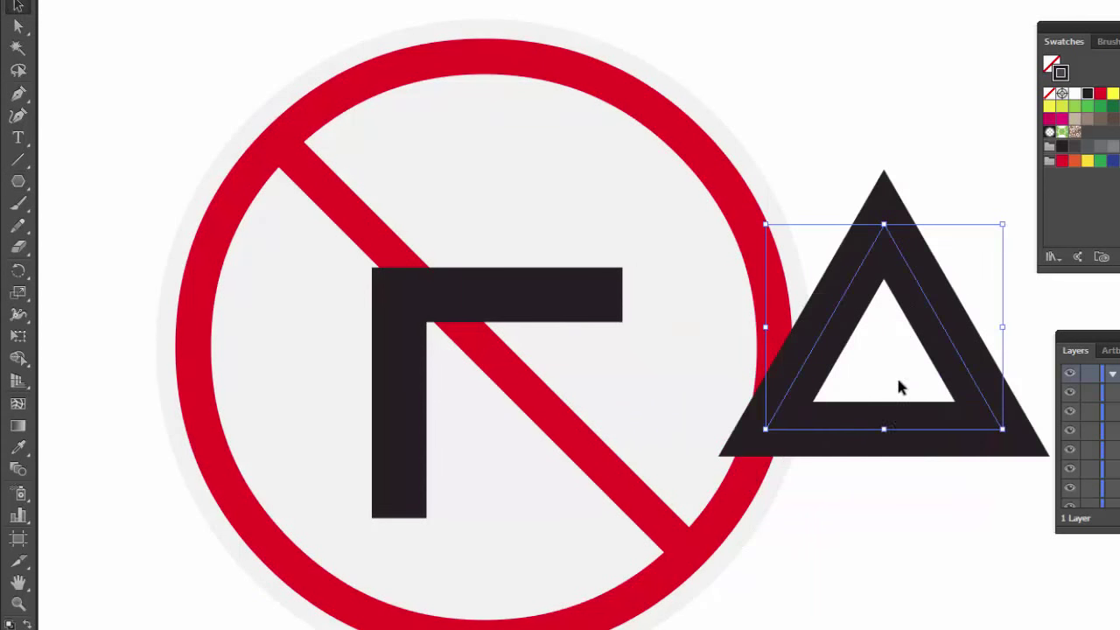
drag(938, 315, 889, 354)
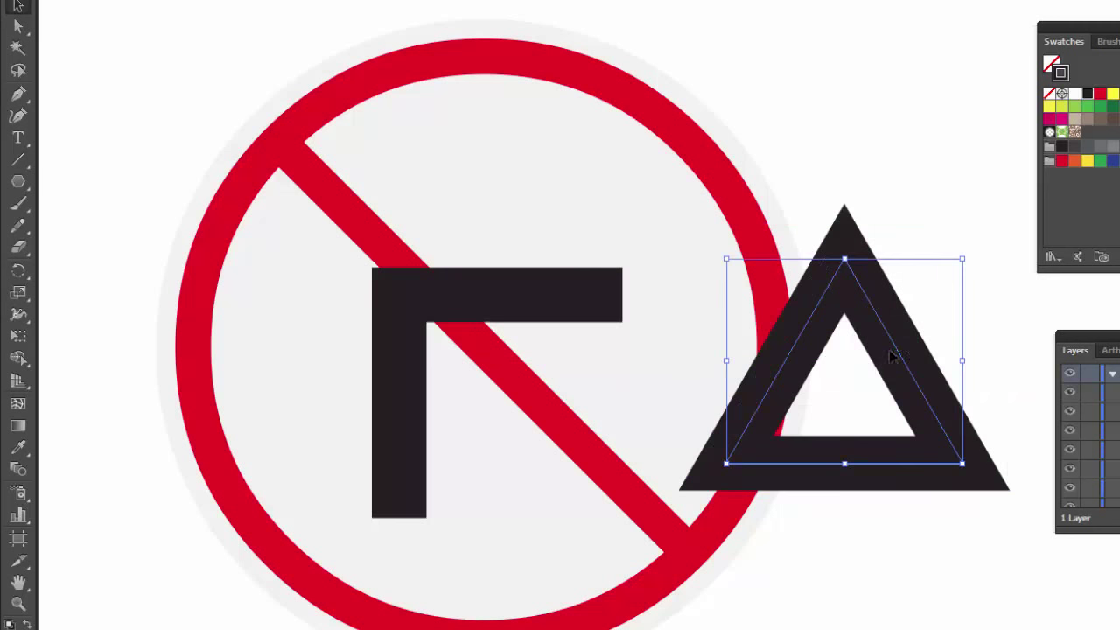
key(shift+x)
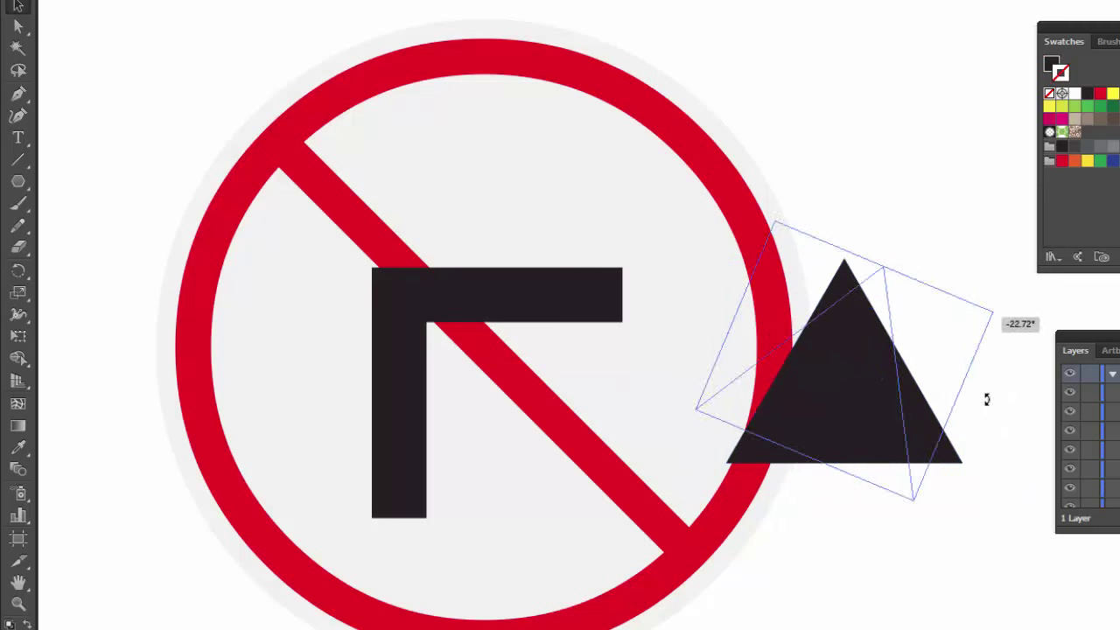
Step: Rotate the triangle 90° to point right, then move and scale it onto the stem's end
drag(972, 255, 954, 479)
mouse_move(752, 380)
mouse_down()
mouse_move(793, 415)
mouse_move(721, 391)
mouse_up()
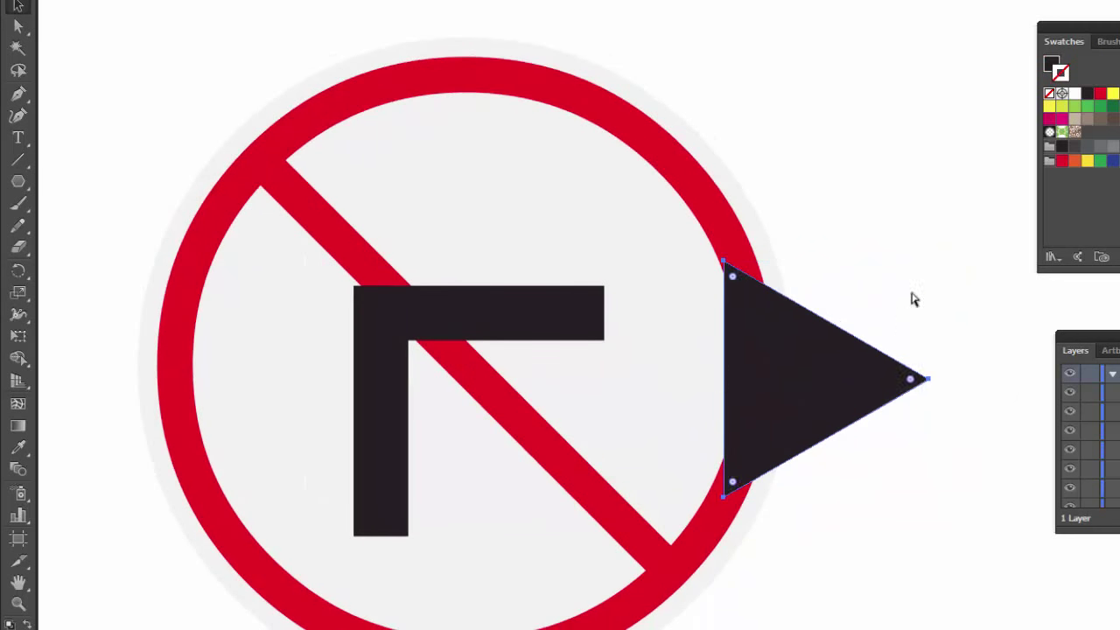
key(ctrl+z)
drag(950, 270, 984, 464)
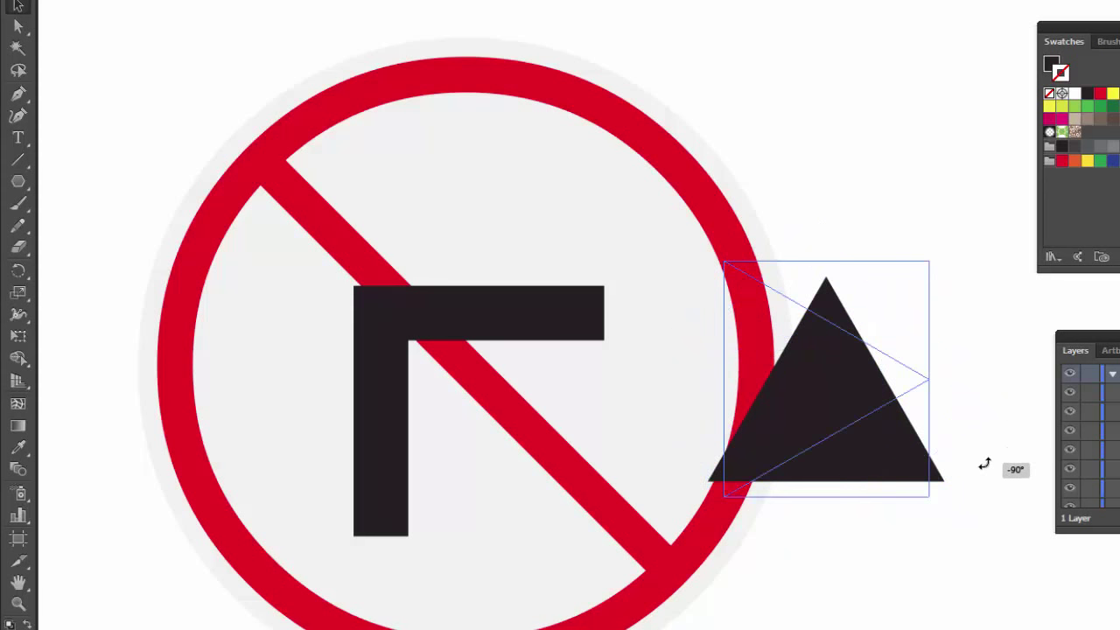
mouse_move(984, 465)
mouse_down()
mouse_move(950, 267)
mouse_move(984, 473)
mouse_up()
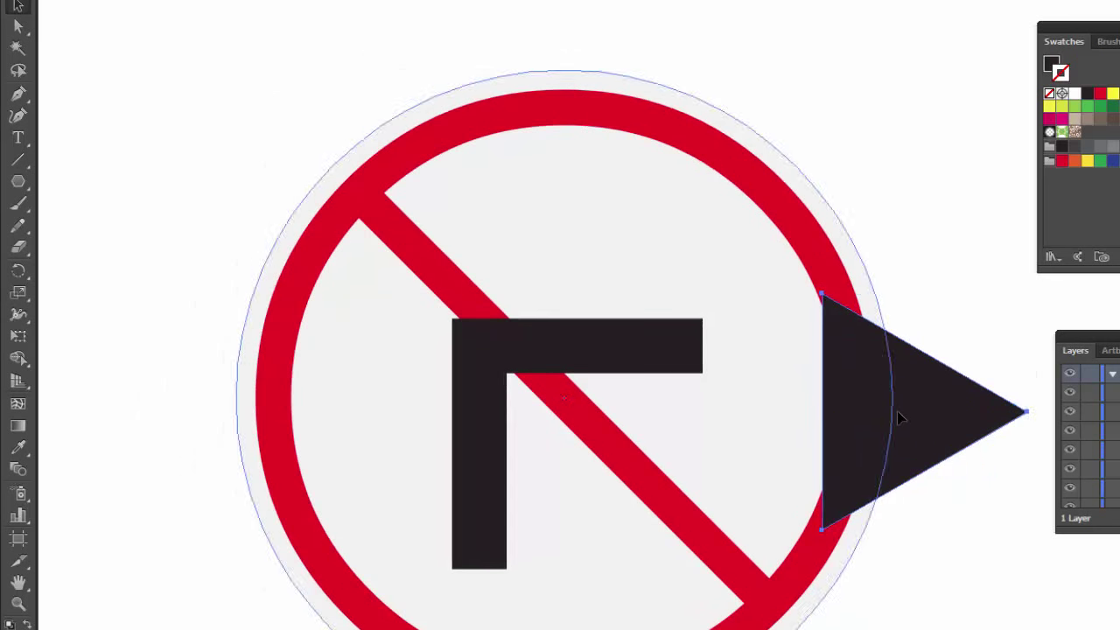
drag(901, 411, 733, 355)
drag(856, 235, 825, 260)
drag(711, 305, 826, 325)
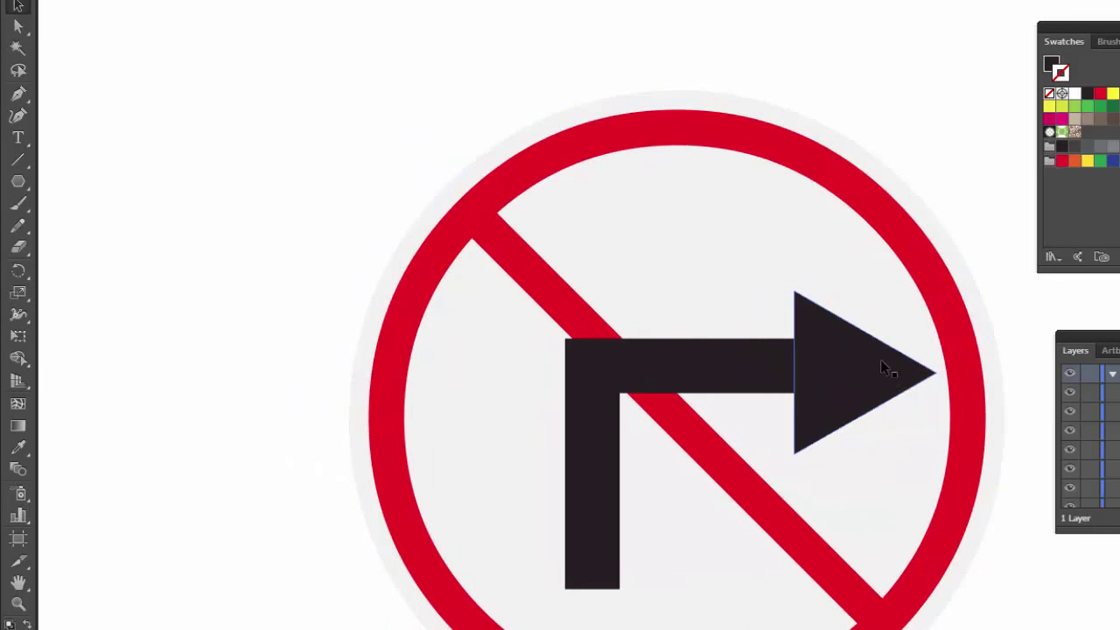
Step: Butt the arrowhead against the shaft end and select both arrow parts together
mouse_move(881, 359)
mouse_down()
mouse_move(745, 350)
mouse_move(755, 367)
mouse_up()
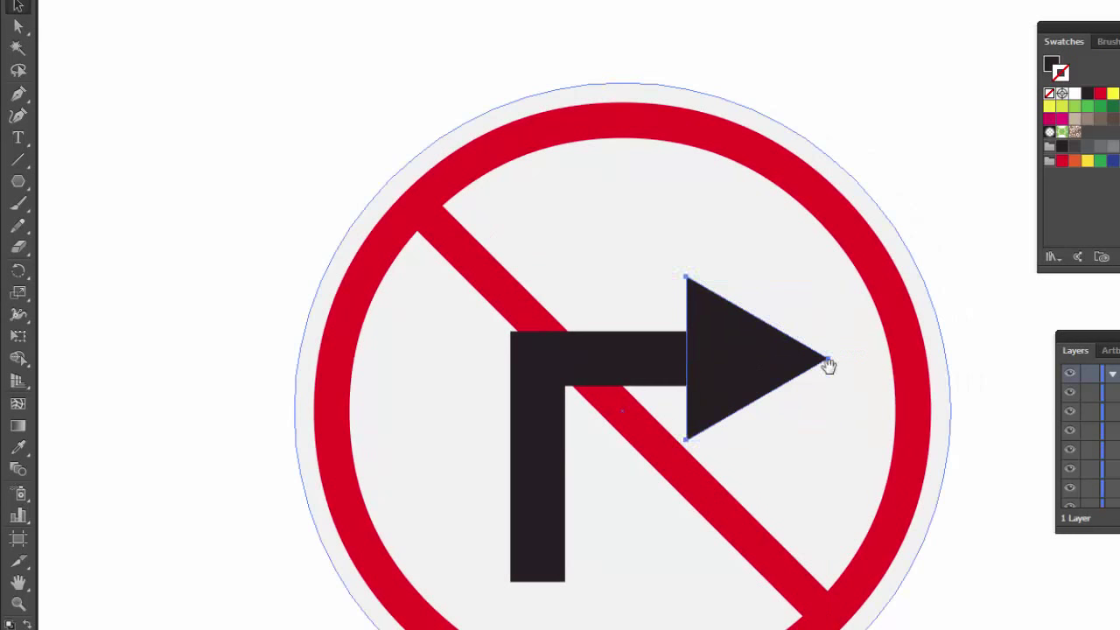
drag(828, 365, 834, 268)
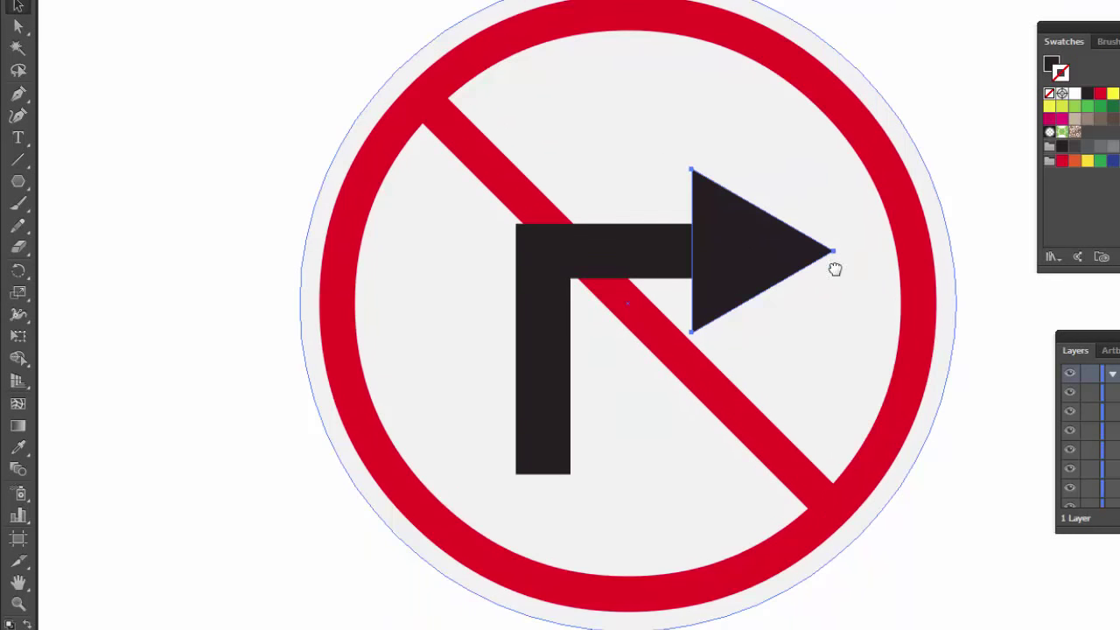
shift+click(544, 364)
key(a)
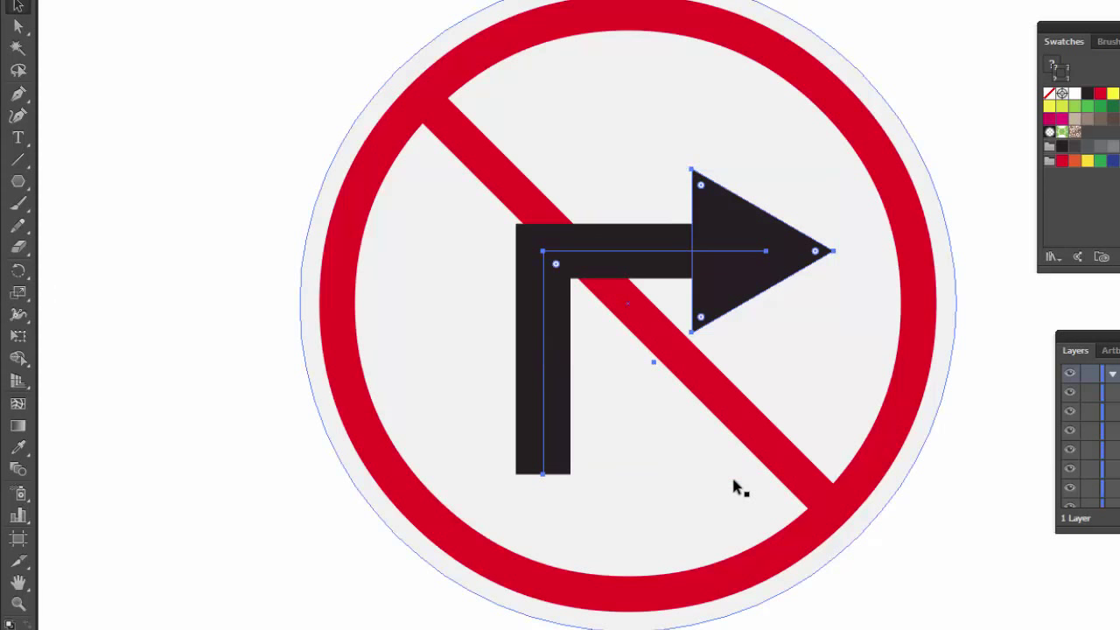
key(v)
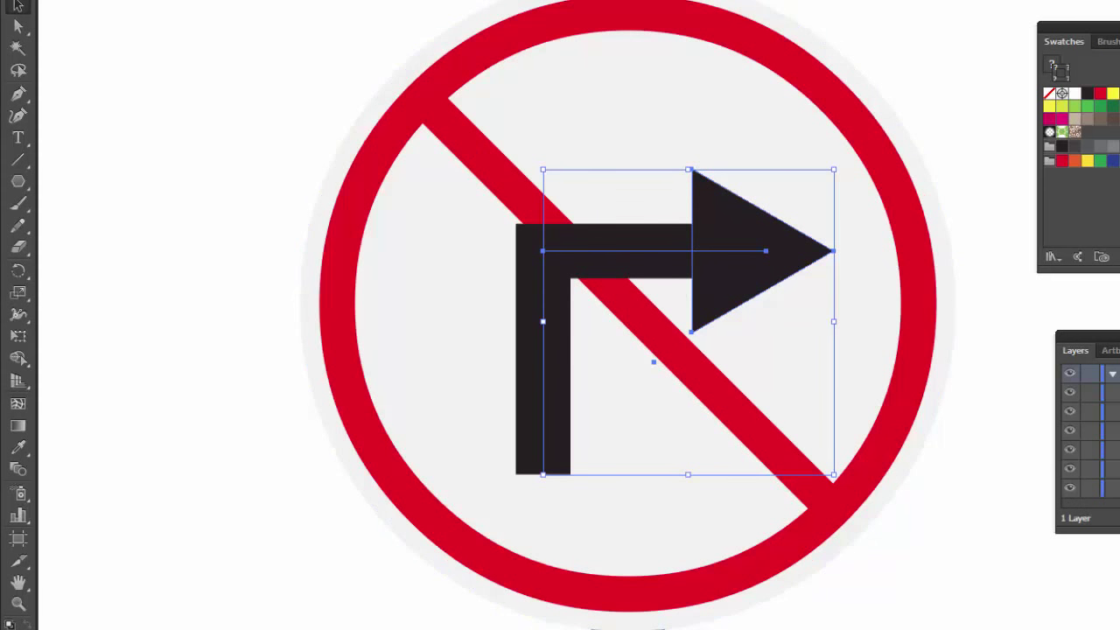
Step: Move the arrow group just beneath the red slash in the Layers panel
drag(1115, 338, 968, 314)
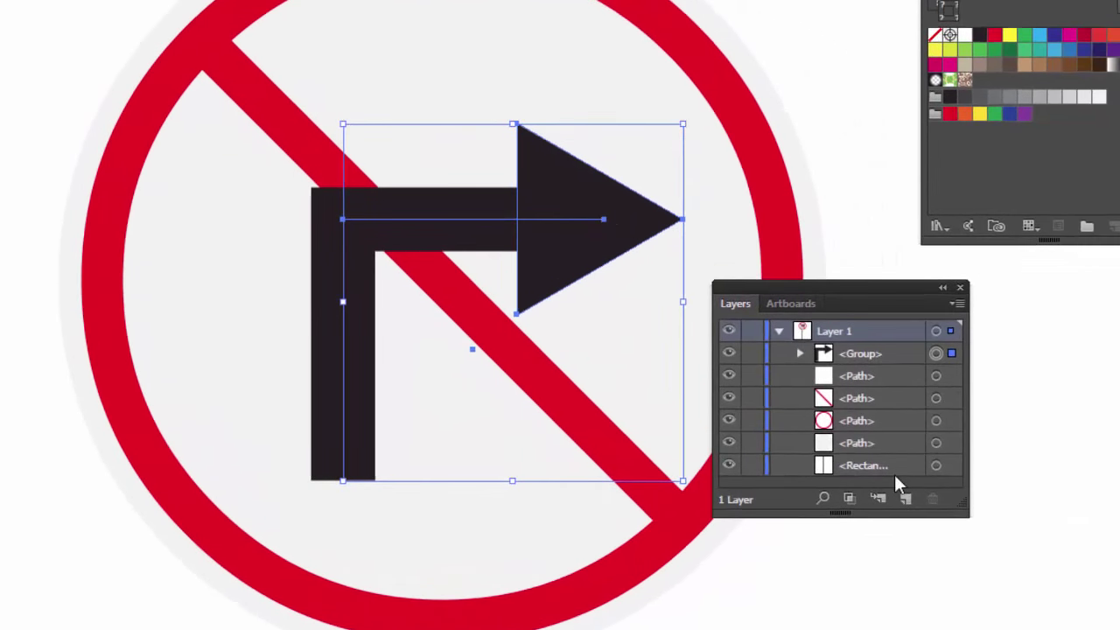
drag(829, 523, 831, 623)
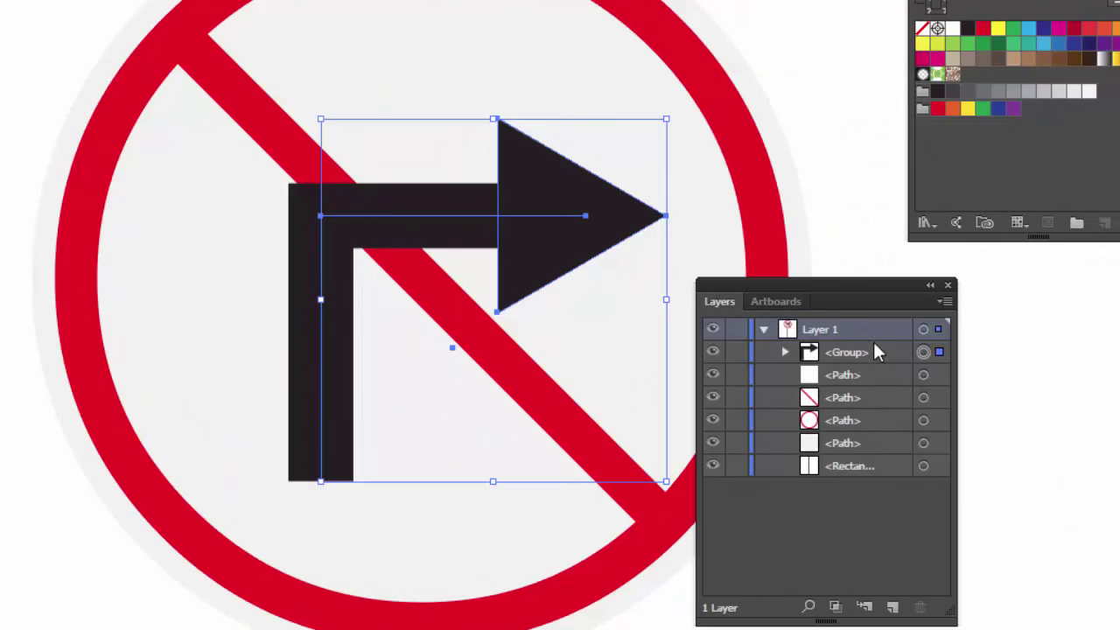
mouse_move(888, 353)
mouse_down()
mouse_move(883, 448)
mouse_move(884, 355)
mouse_up()
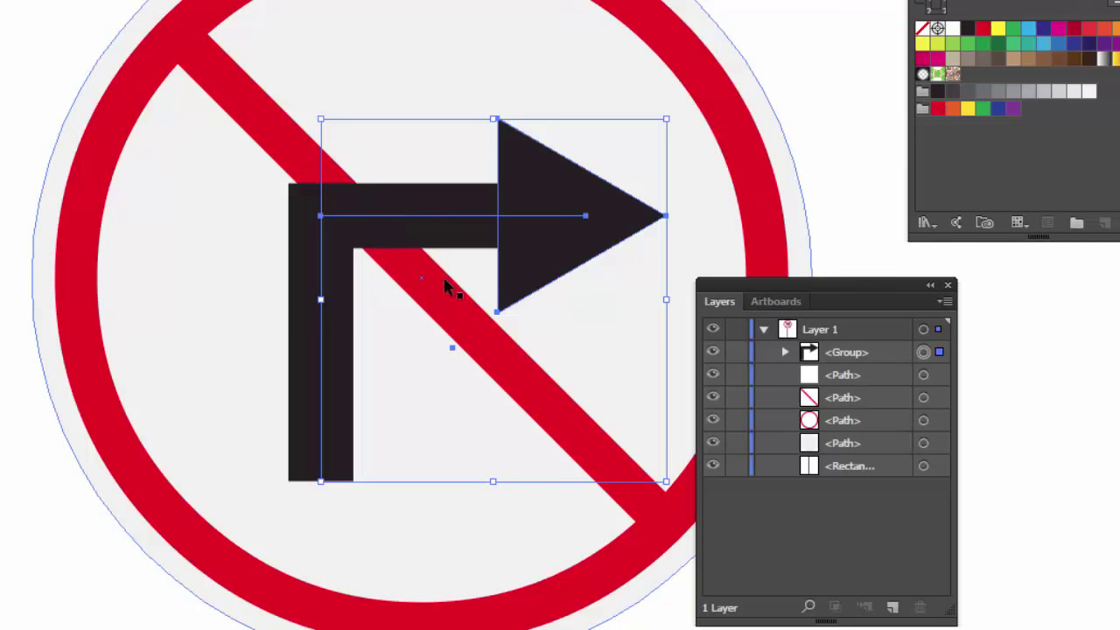
drag(873, 350, 875, 408)
drag(875, 308, 1006, 354)
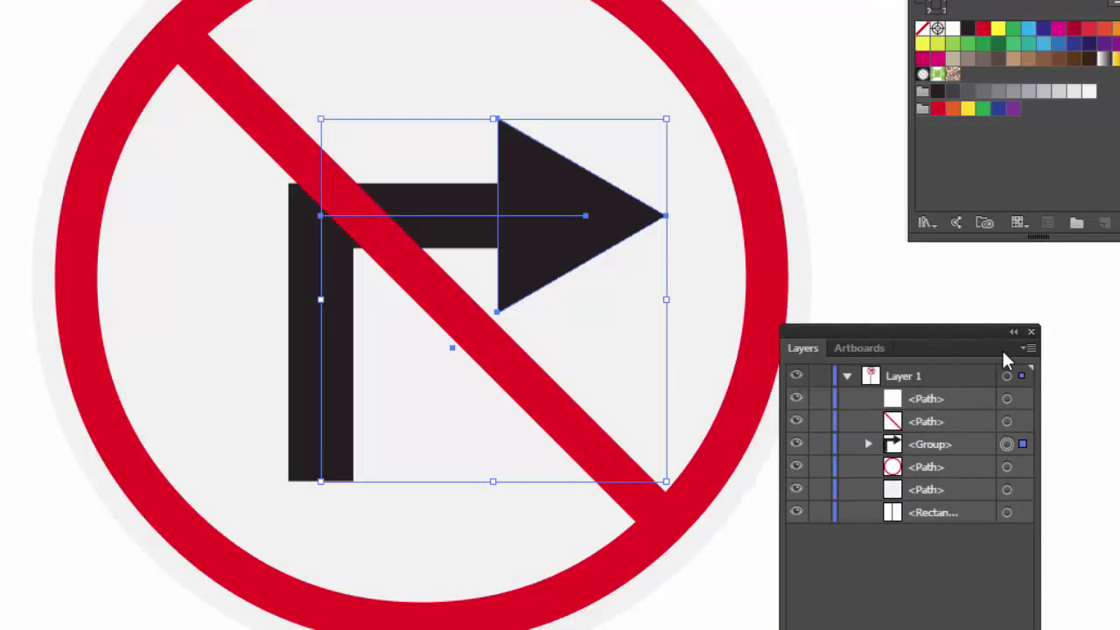
click(831, 274)
key(ctrl+minus)
key(ctrl+minus)
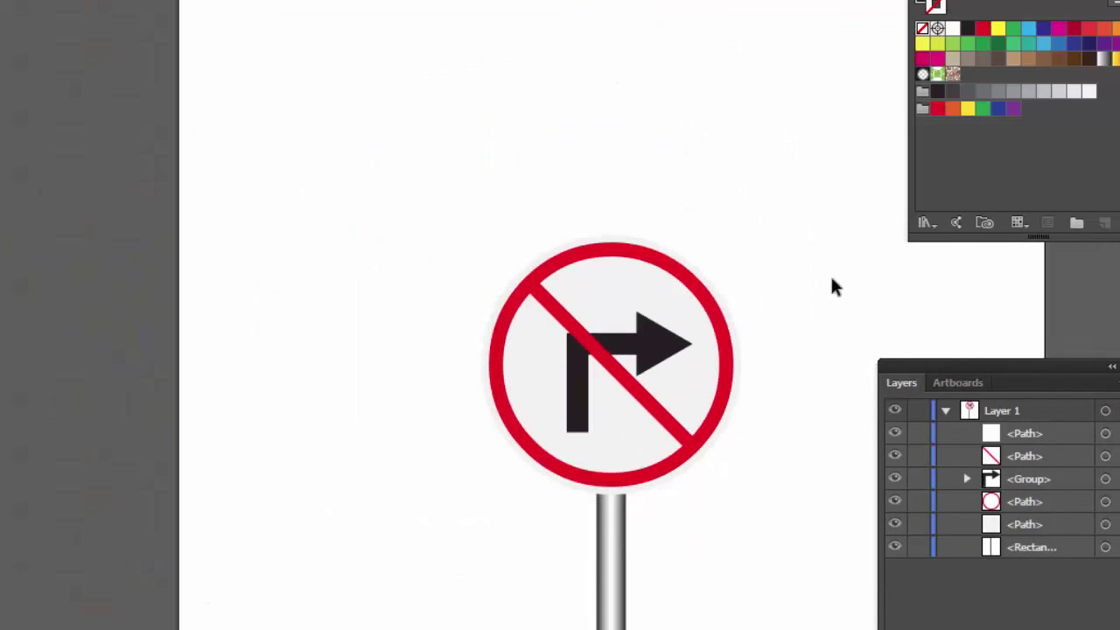
Step: Zoom and pan until the pole top and lower red ring fill the view
key(ctrl+plus)
key(ctrl+plus)
key(ctrl+plus)
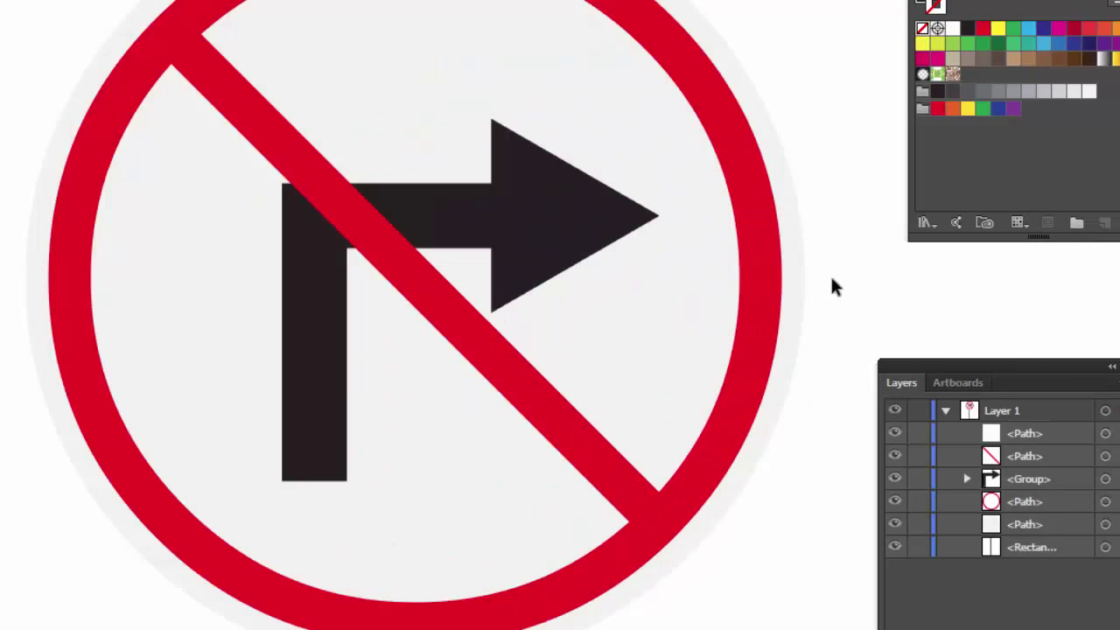
key(ctrl+plus)
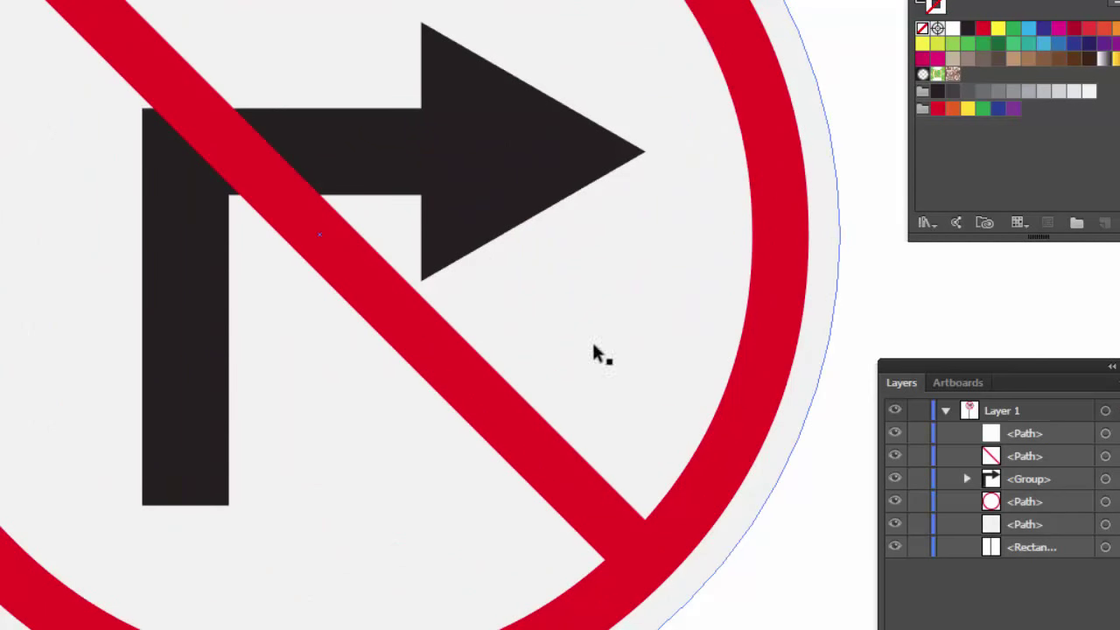
drag(366, 430, 456, 233)
drag(477, 378, 471, 377)
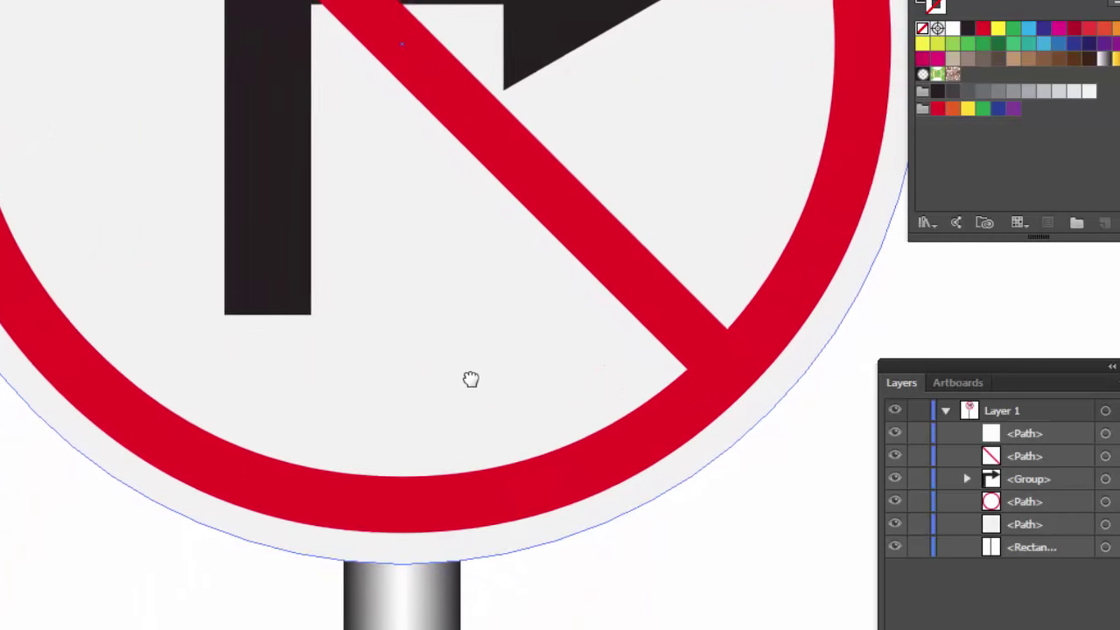
key(ctrl+plus)
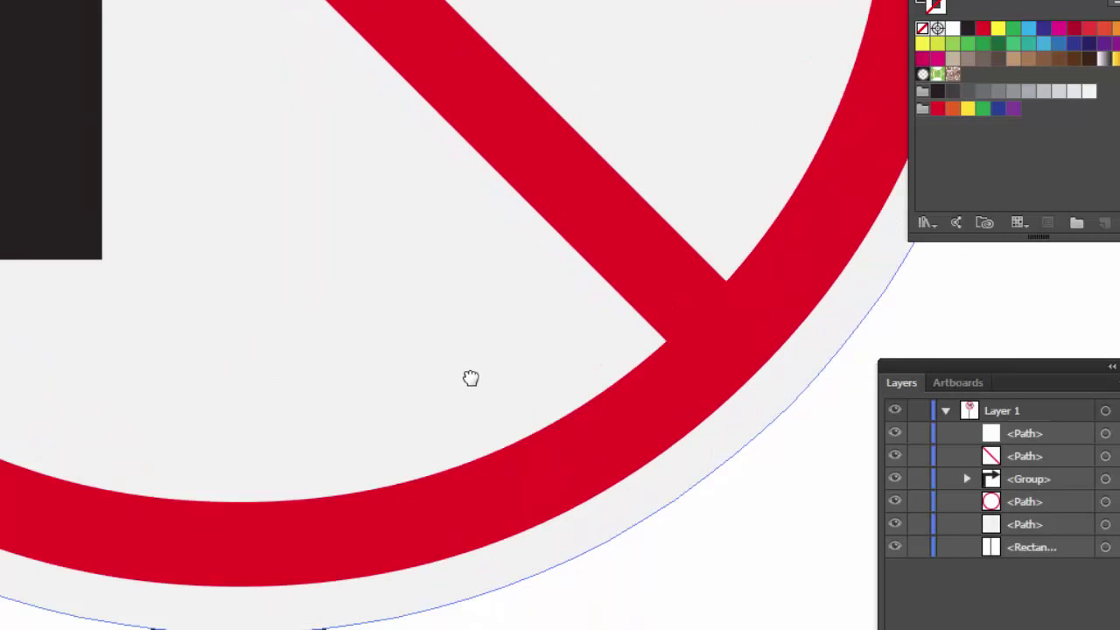
key(ctrl+plus)
scroll(432, 348, down, 2)
drag(499, 401, 446, 344)
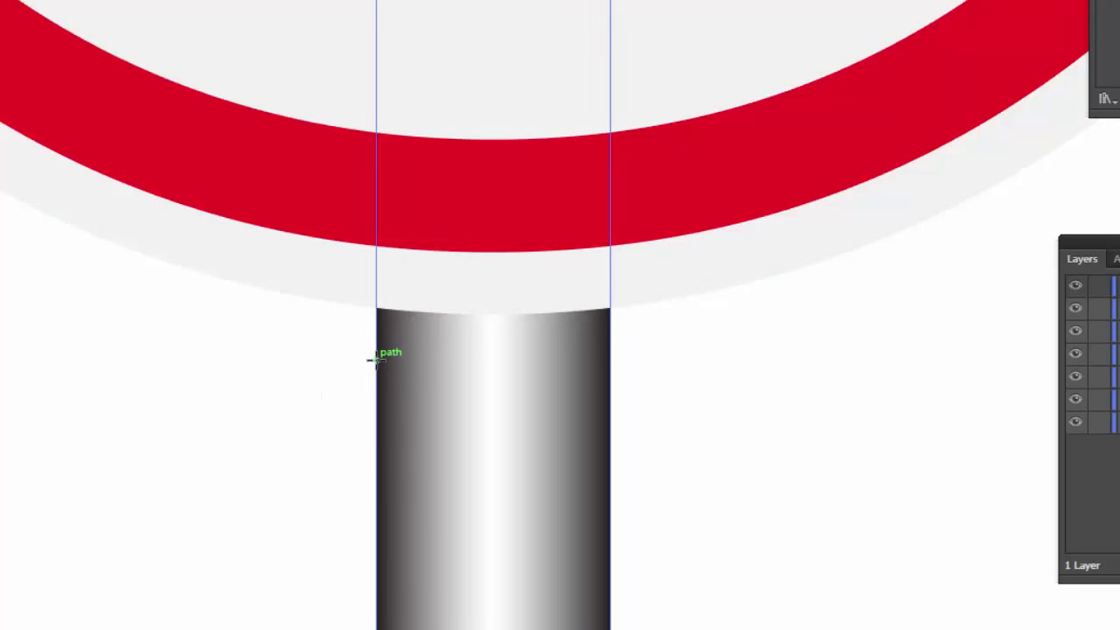
Step: Draw a dark rectangle over the pole top and place it behind the white disc
mouse_move(377, 360)
mouse_down()
mouse_move(539, 359)
mouse_move(609, 275)
mouse_up()
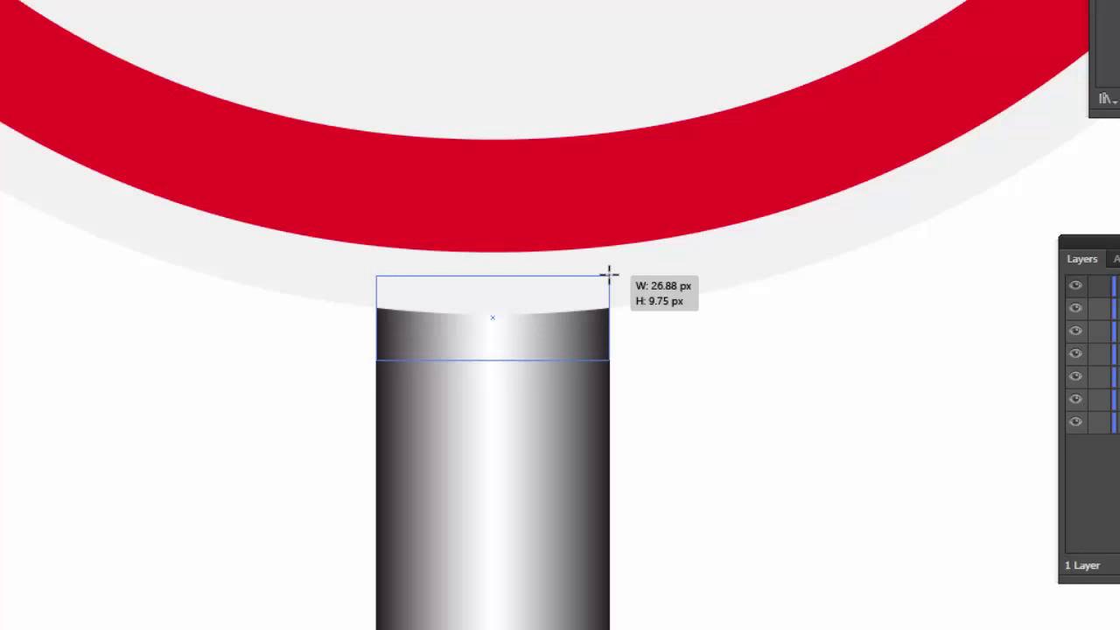
drag(609, 276, 609, 275)
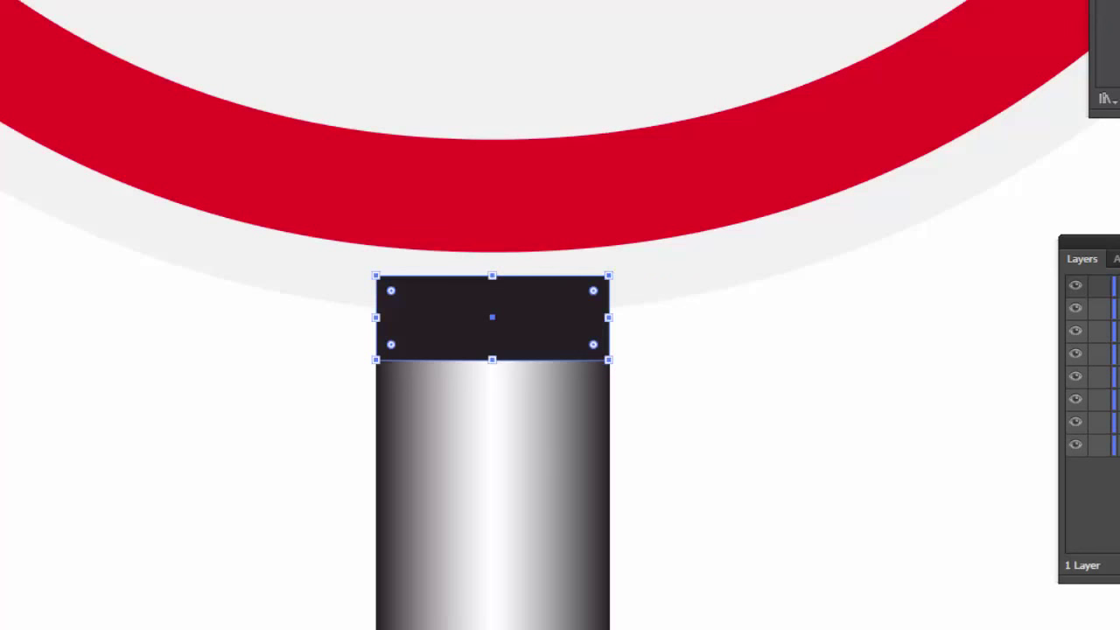
click(810, 416)
click(522, 359)
double_click(1072, 240)
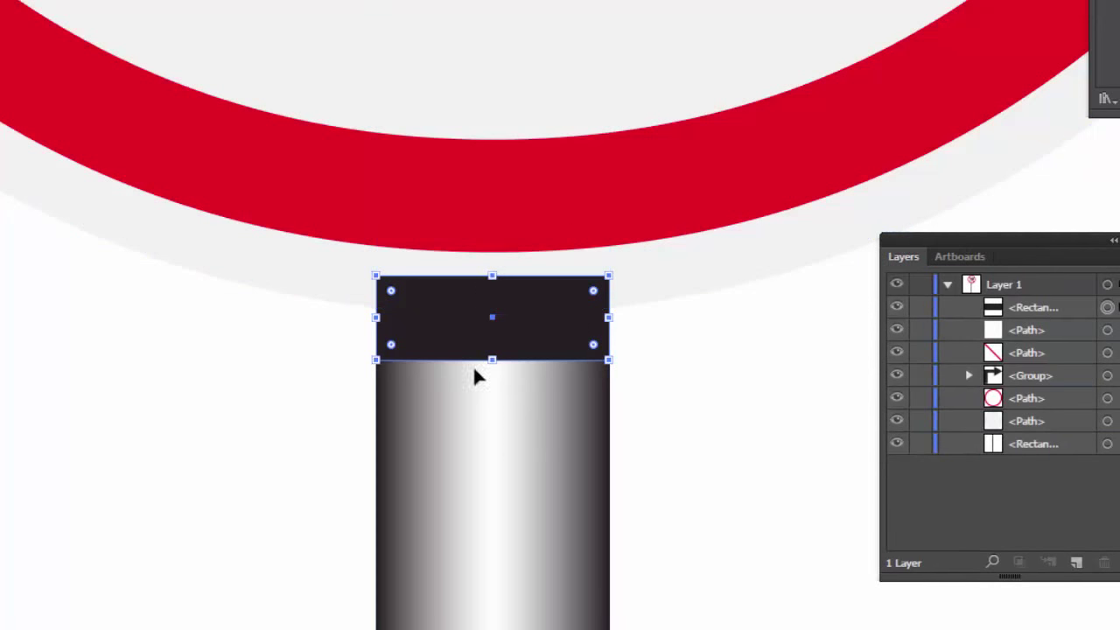
drag(1072, 307, 1056, 428)
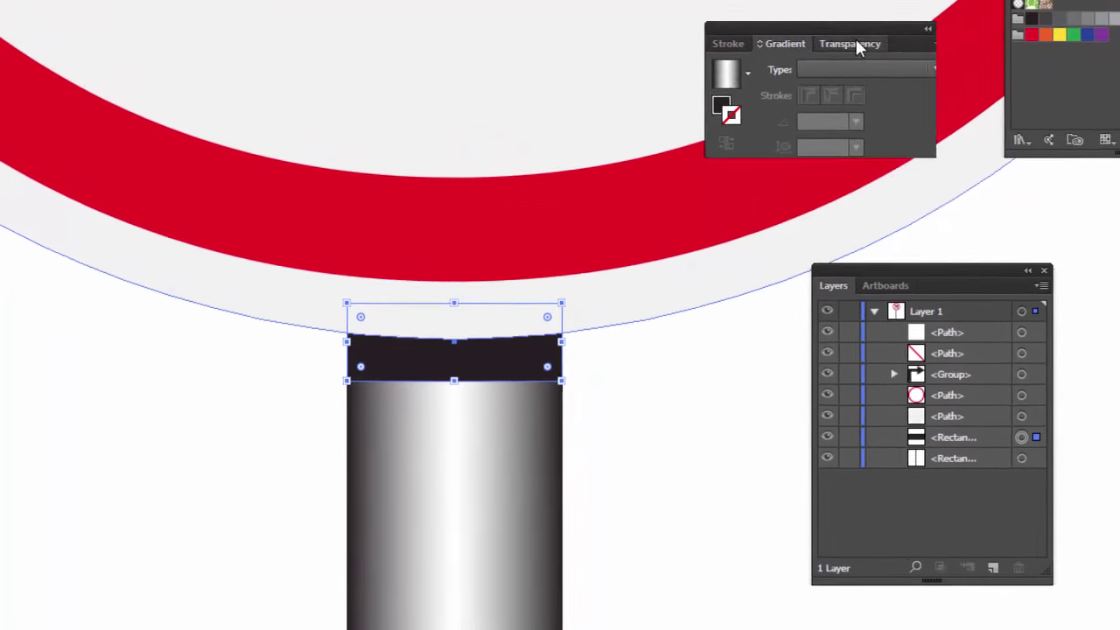
Step: Set the rectangle's opacity to 54%
click(856, 39)
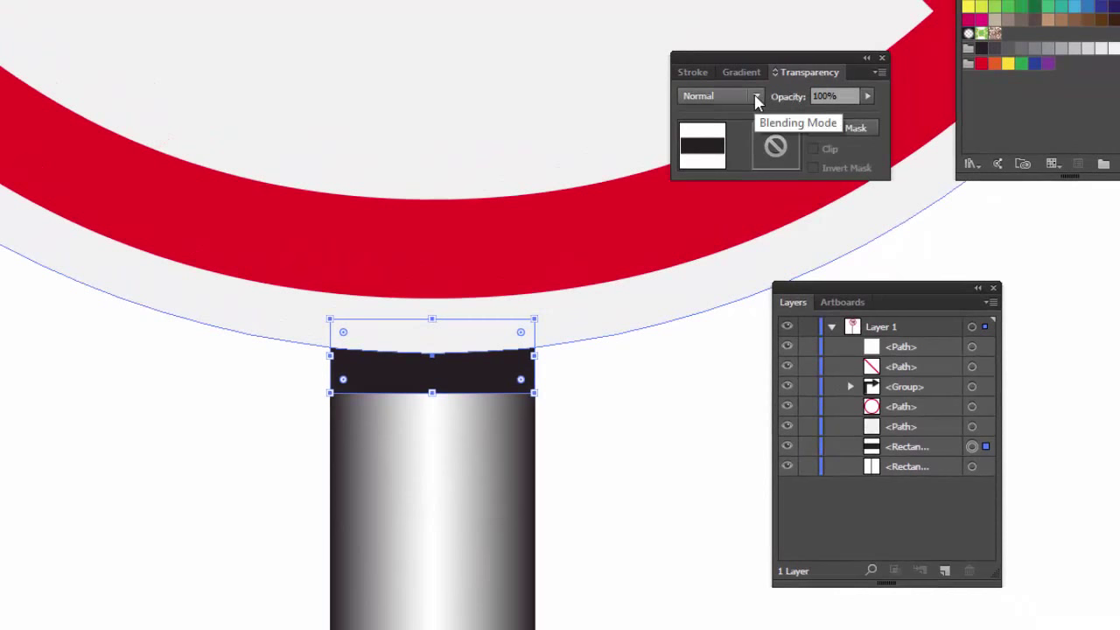
drag(867, 96, 834, 119)
click(609, 458)
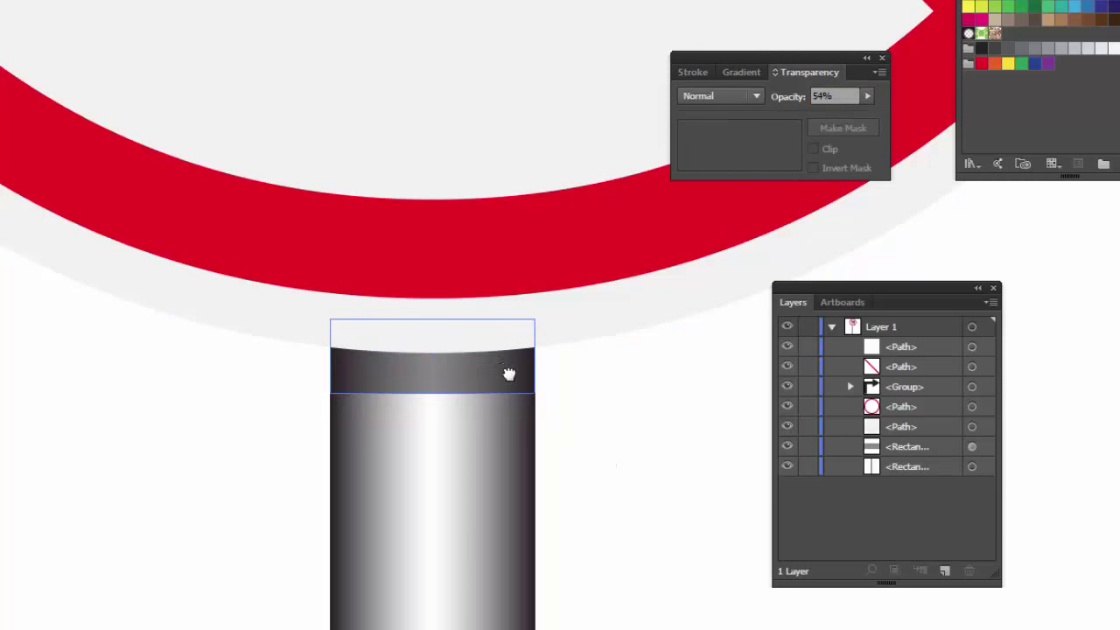
Step: Bow the cap's bottom edge downward with the Curvature Tool and raise it about 10 px
click(500, 400)
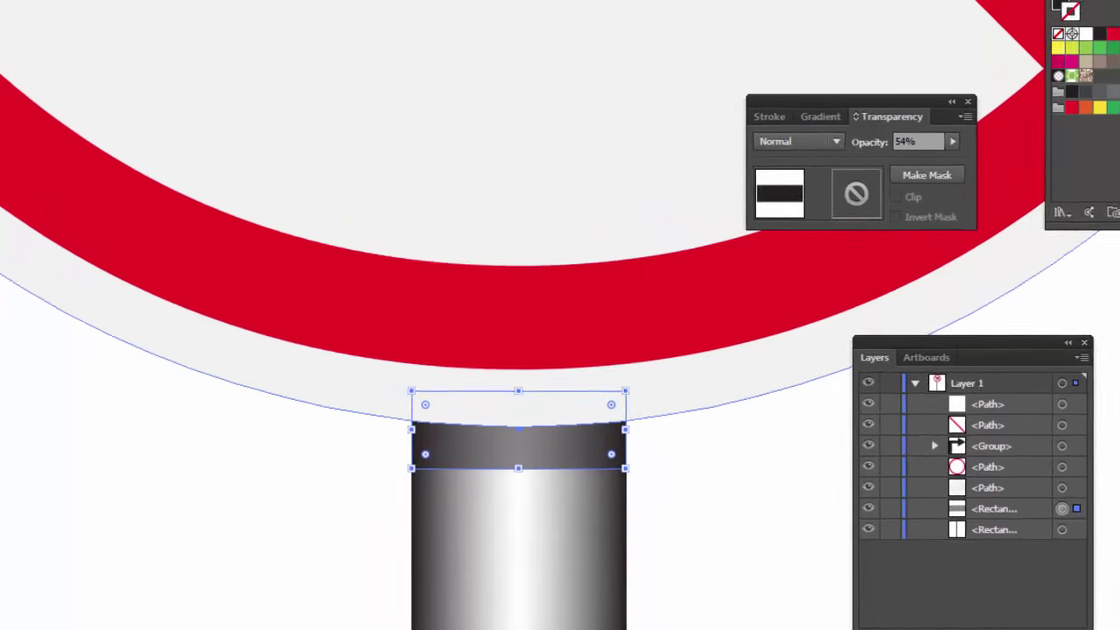
click(22, 155)
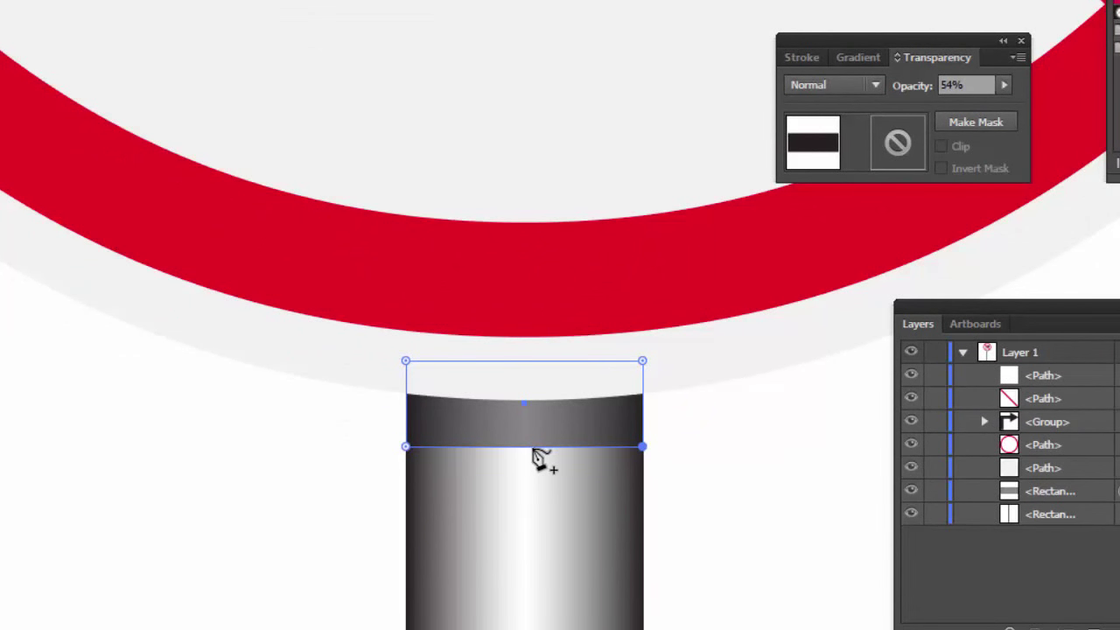
drag(529, 447, 527, 458)
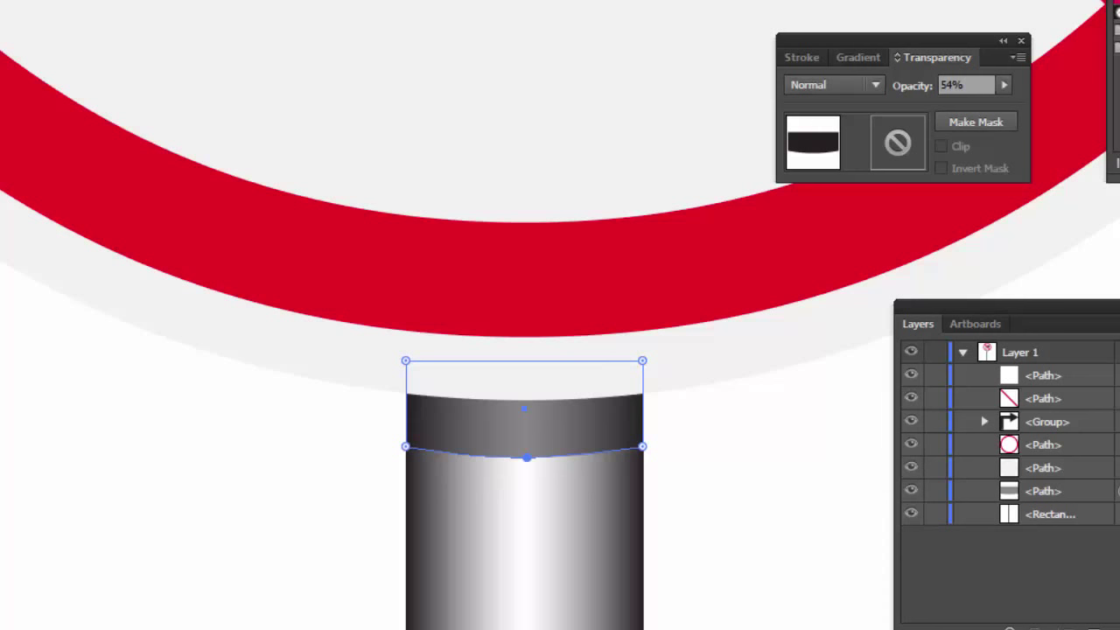
click(280, 623)
click(560, 449)
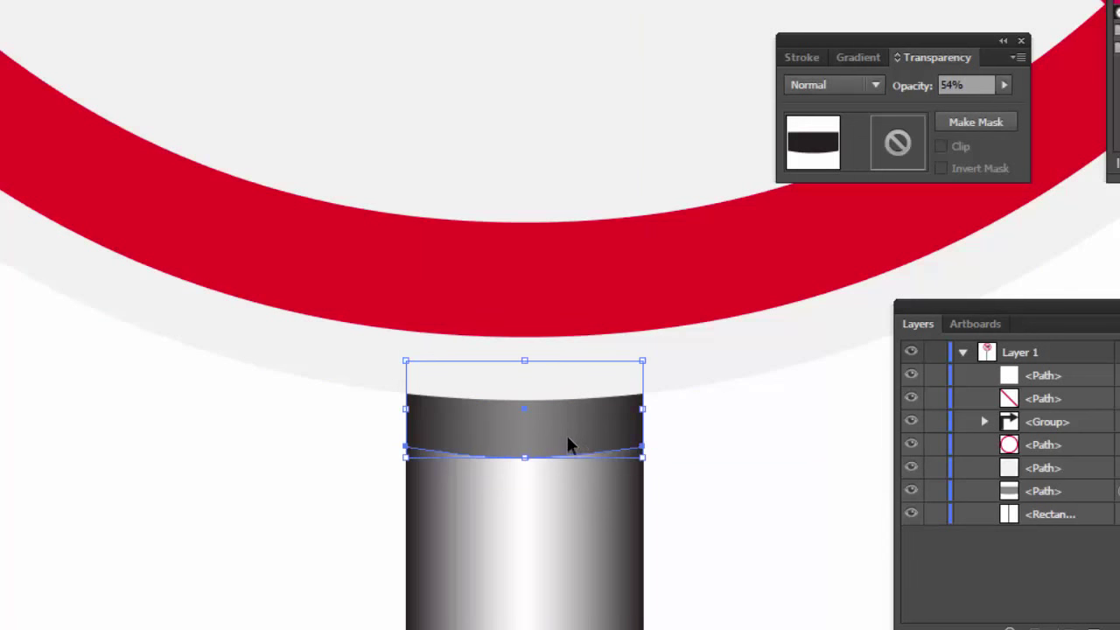
drag(567, 442, 566, 433)
key(ctrl+minus)
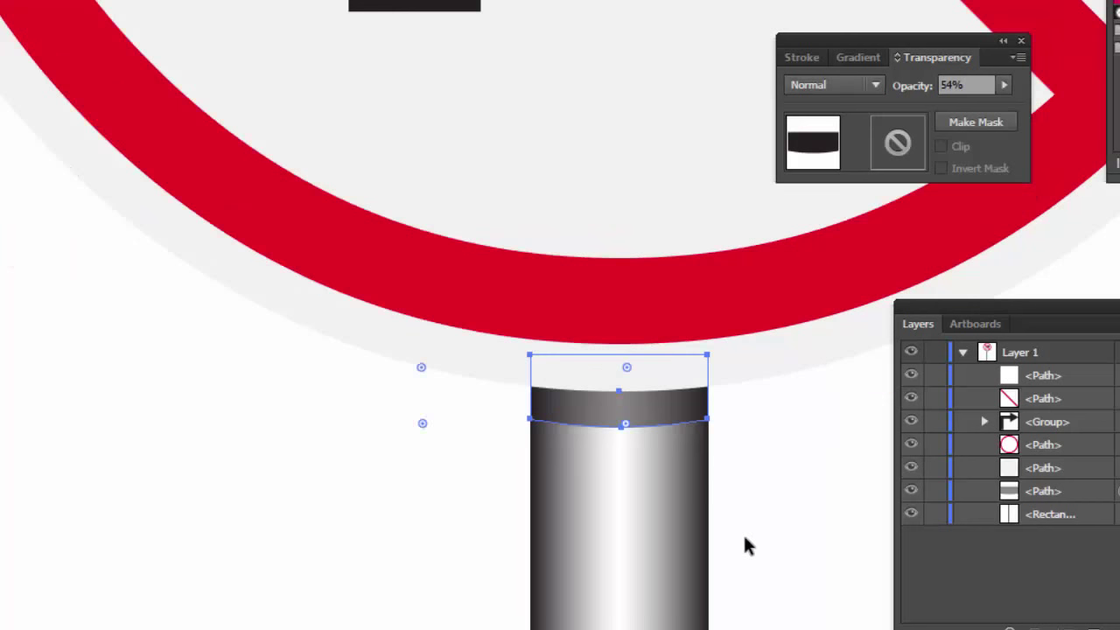
key(ctrl+minus)
key(ctrl+minus)
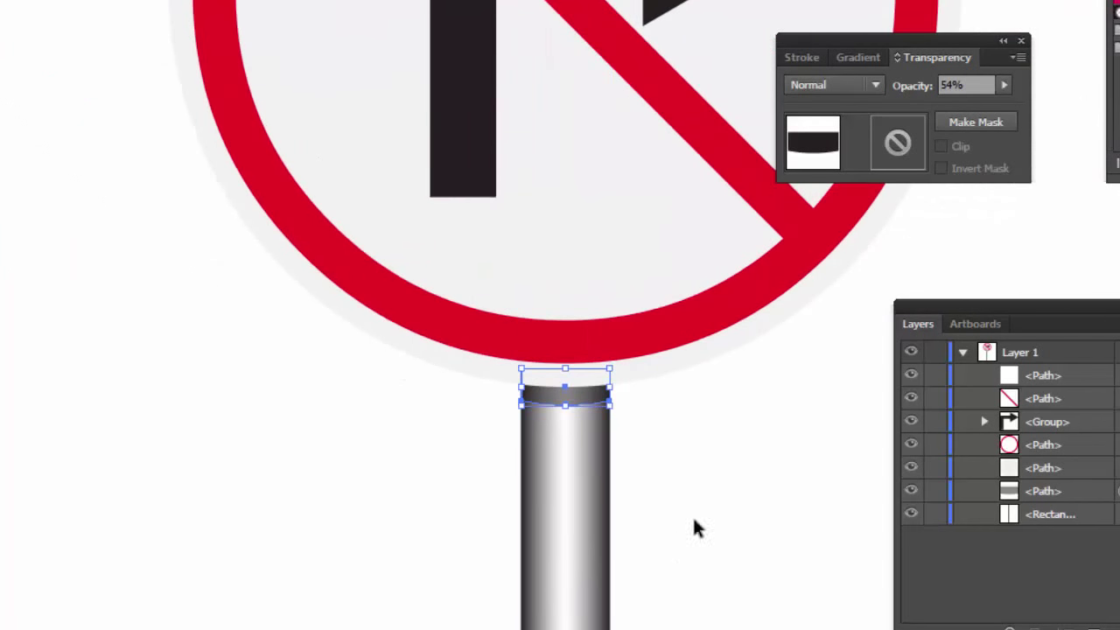
click(755, 490)
key(ctrl+minus)
key(ctrl+minus)
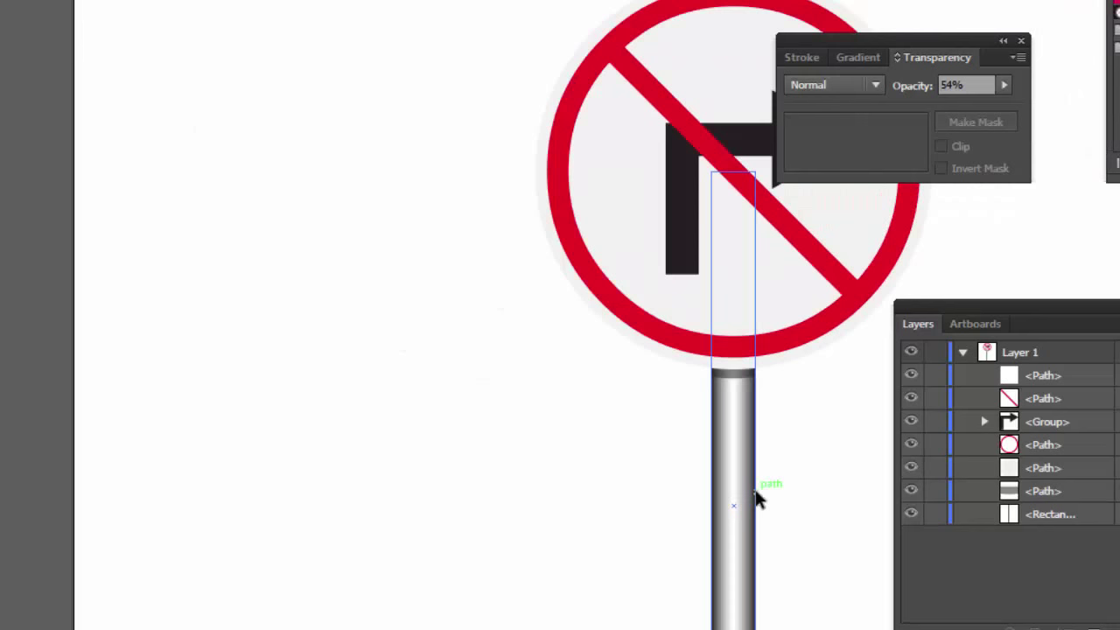
Step: Hide the panels and move the whole sign and pole higher on the artboard
mouse_move(513, 357)
mouse_down()
mouse_move(378, 437)
mouse_move(333, 400)
mouse_up()
mouse_move(666, 423)
mouse_down()
mouse_move(640, 330)
mouse_move(650, 358)
mouse_up()
key(F7)
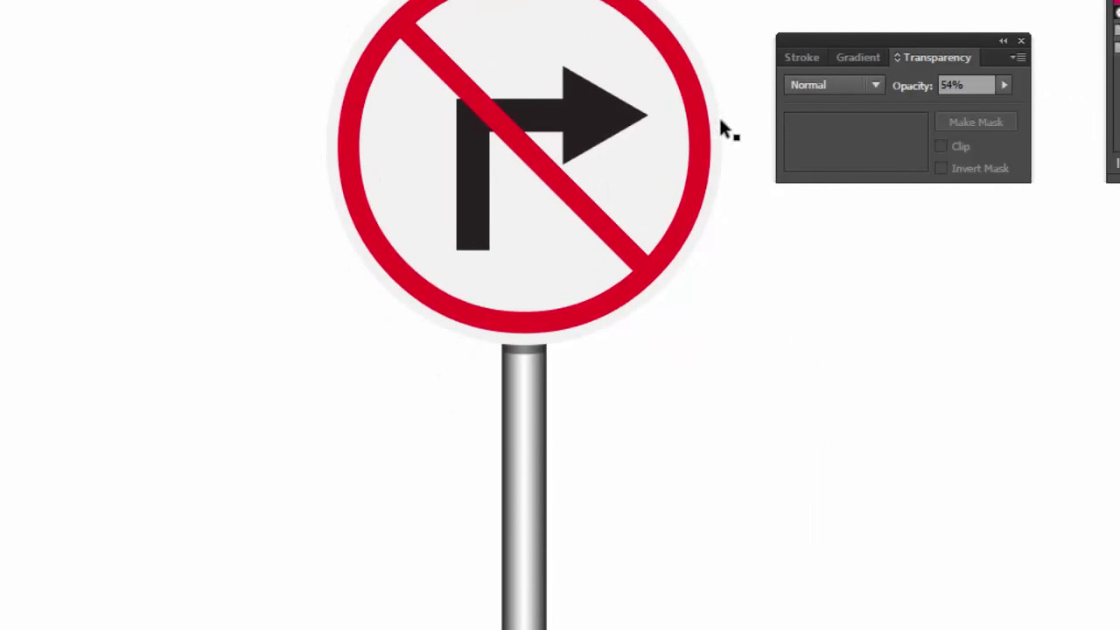
key(ctrl+shift+F10)
drag(720, 92, 819, 103)
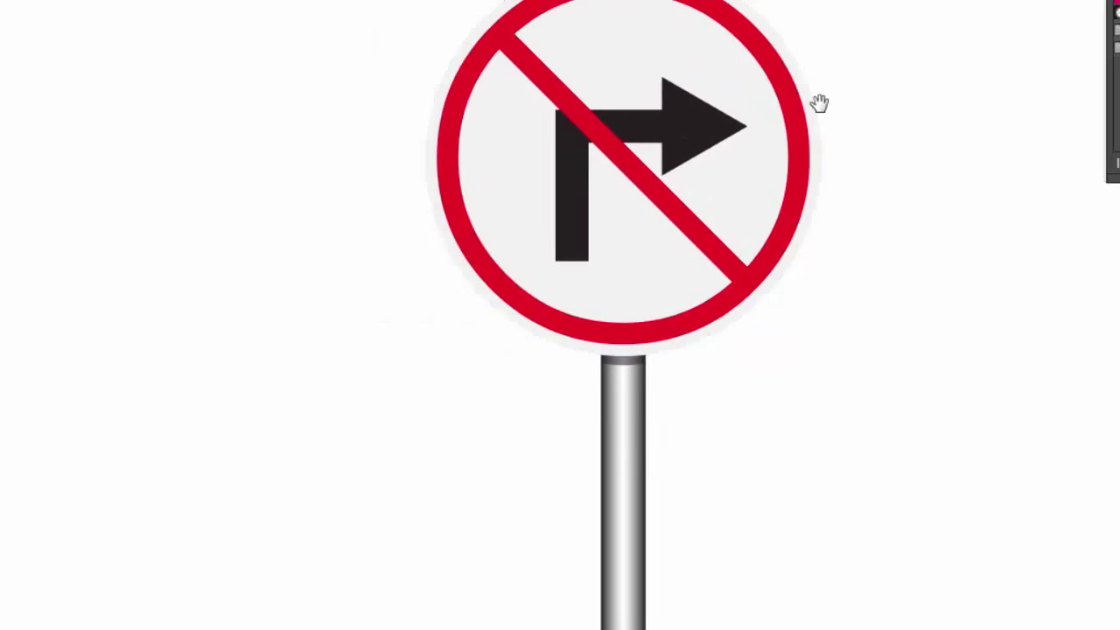
key(ctrl+0)
key(ctrl+plus)
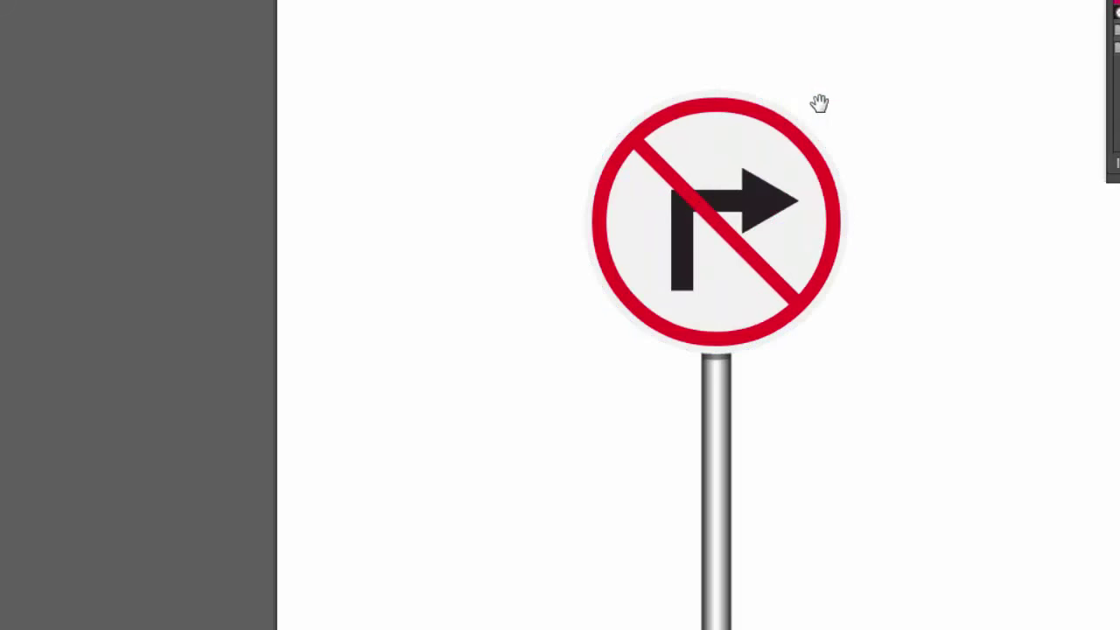
key(ctrl+plus)
drag(730, 201, 738, 367)
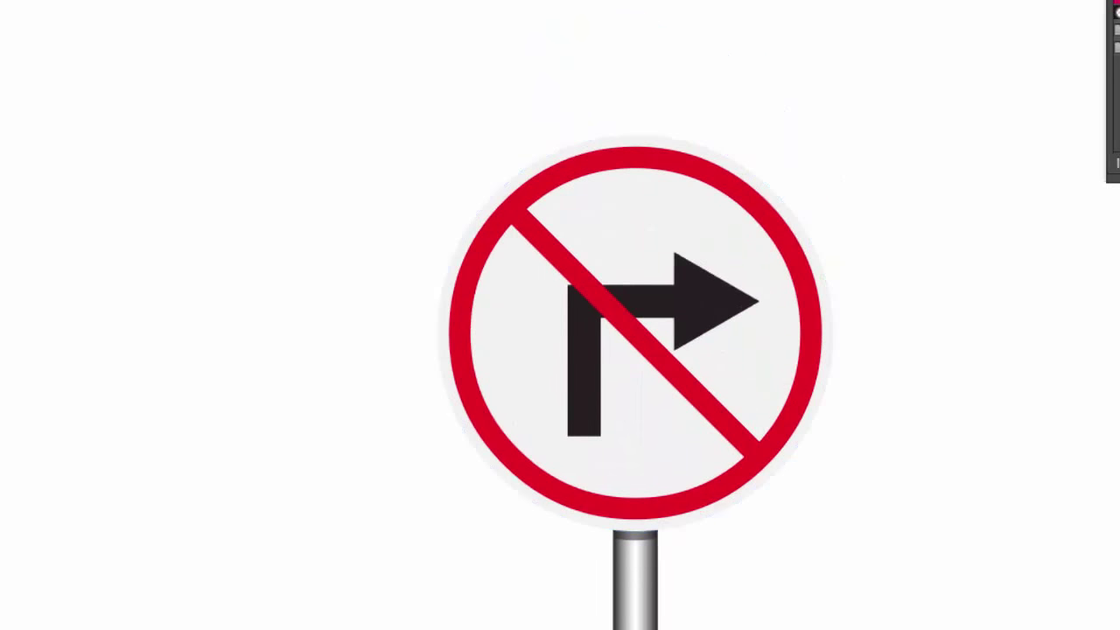
drag(498, 166, 405, 65)
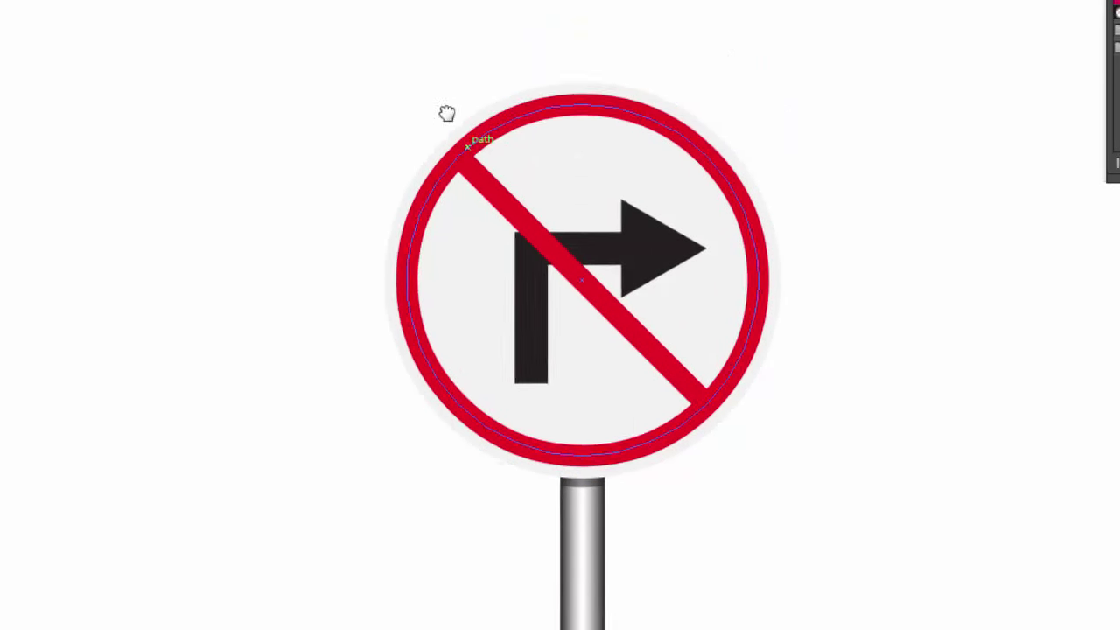
click(538, 577)
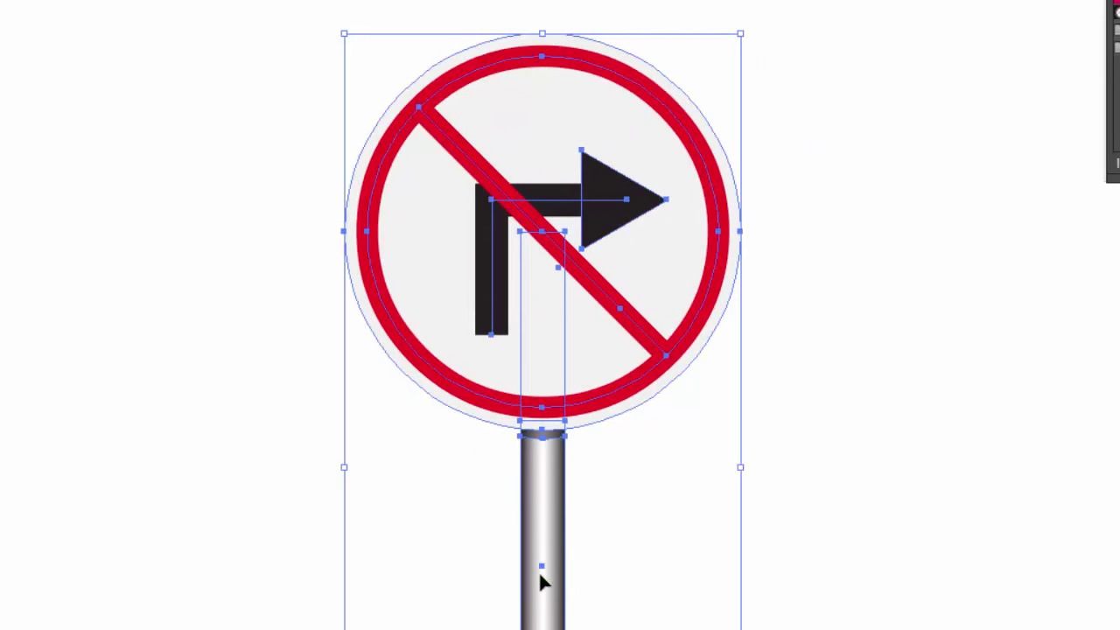
drag(545, 537, 547, 467)
scroll(671, 592, down, 1)
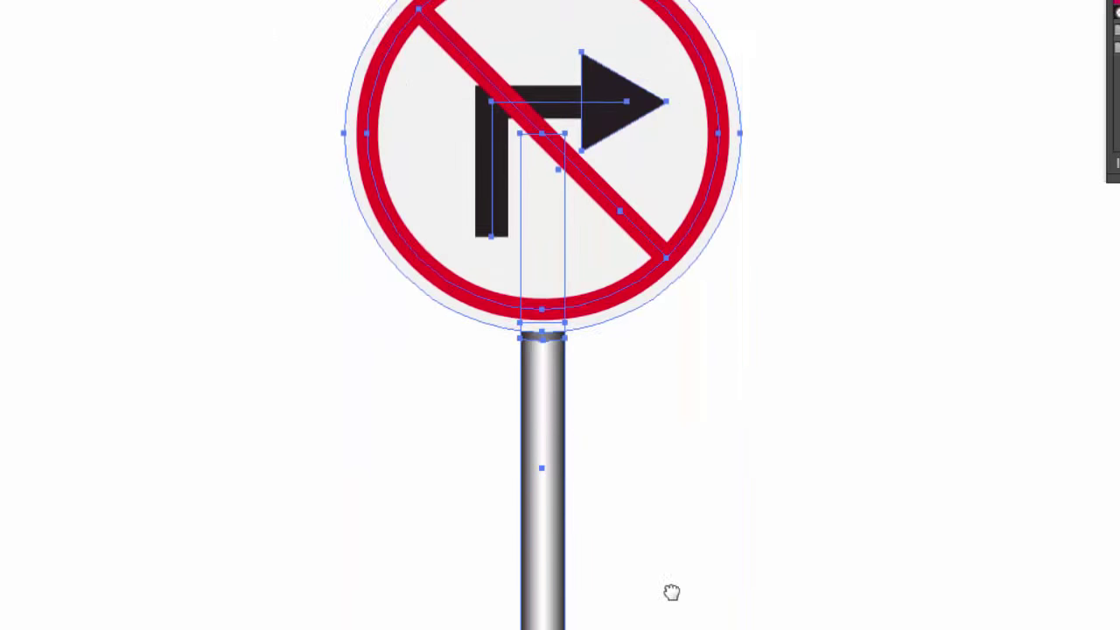
drag(435, 274, 435, 266)
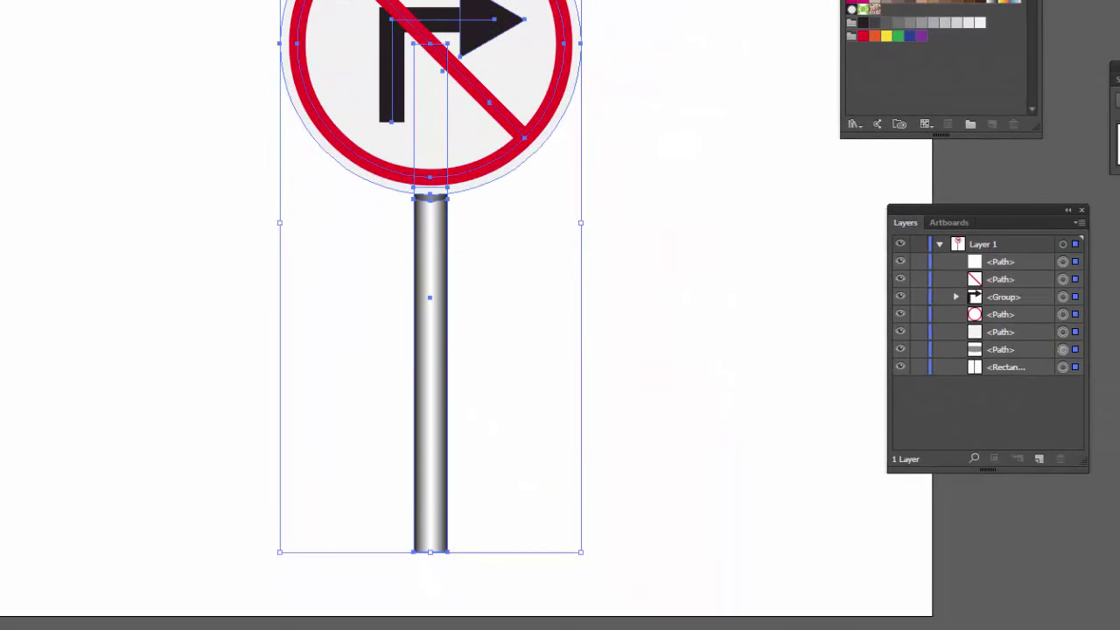
Step: Drag the pole's bottom anchors down 48 px to the artboard's lower edge
scroll(737, 278, up, 1)
drag(423, 294, 461, 172)
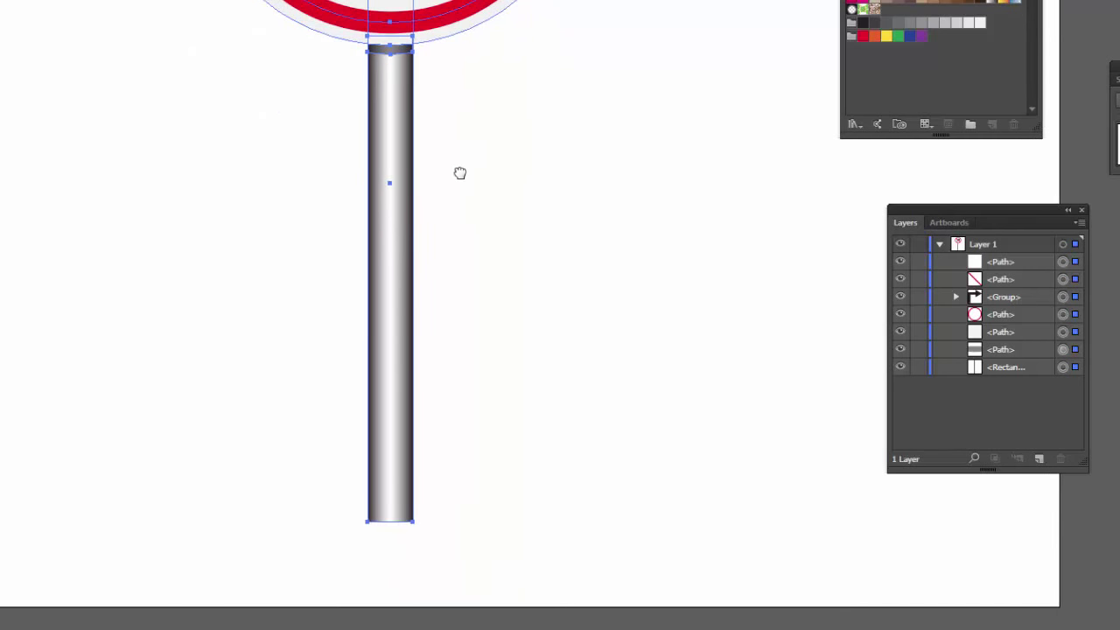
key(a)
click(300, 527)
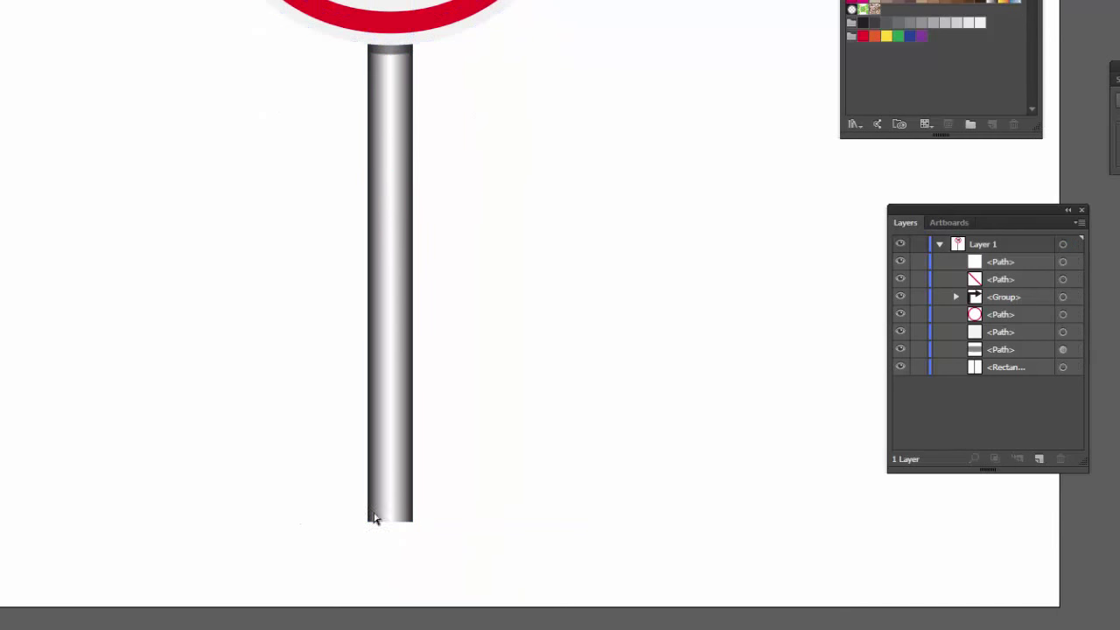
click(390, 518)
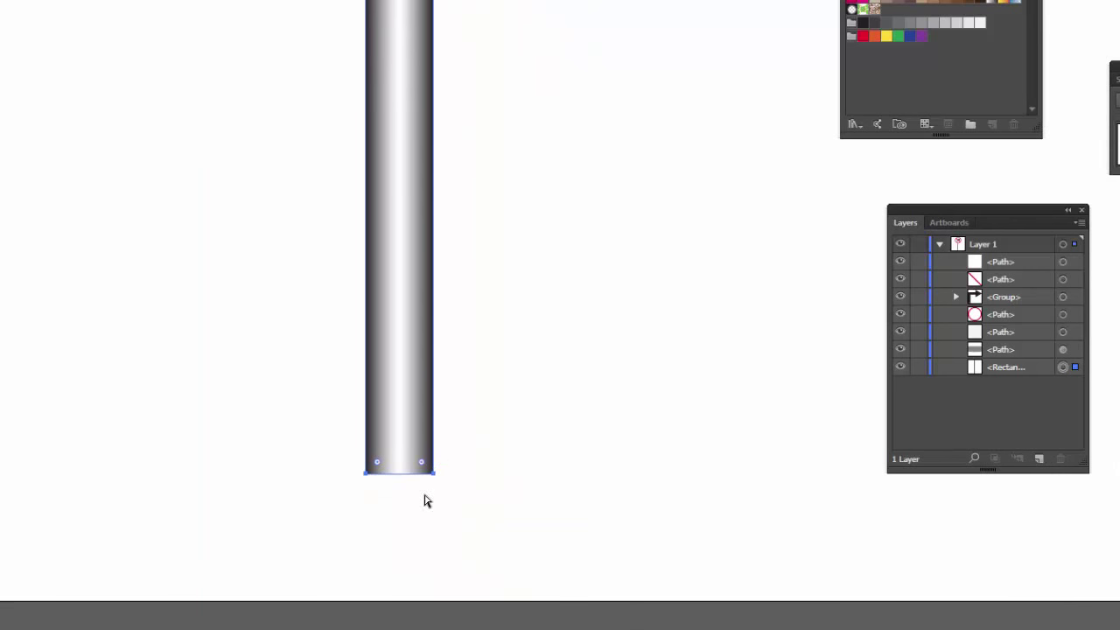
drag(435, 477, 439, 600)
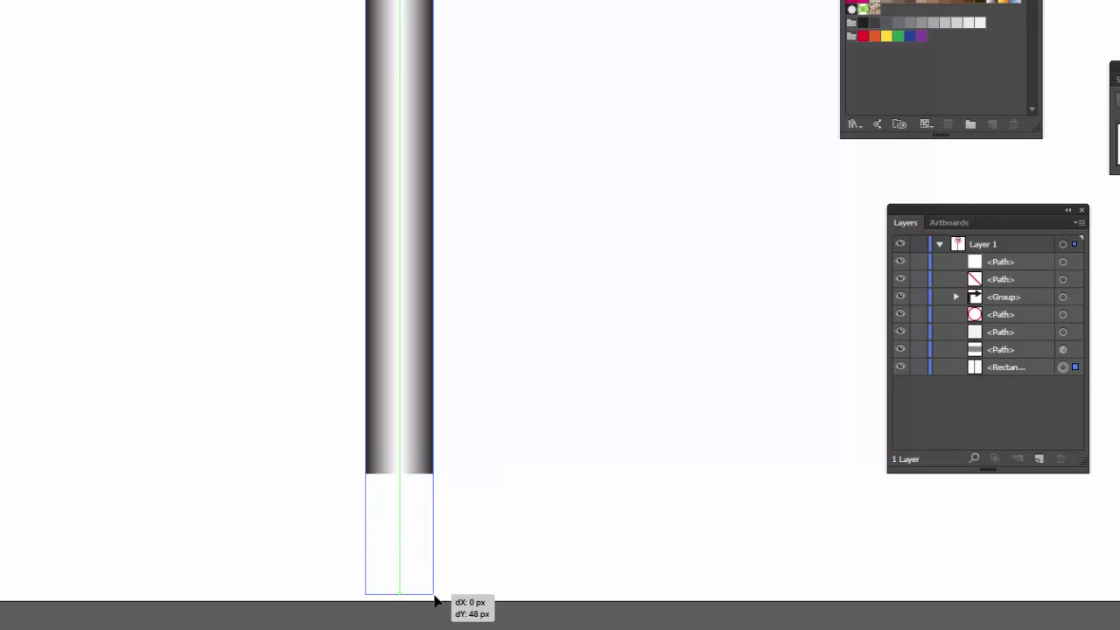
key(ctrl+minus)
key(ctrl+minus)
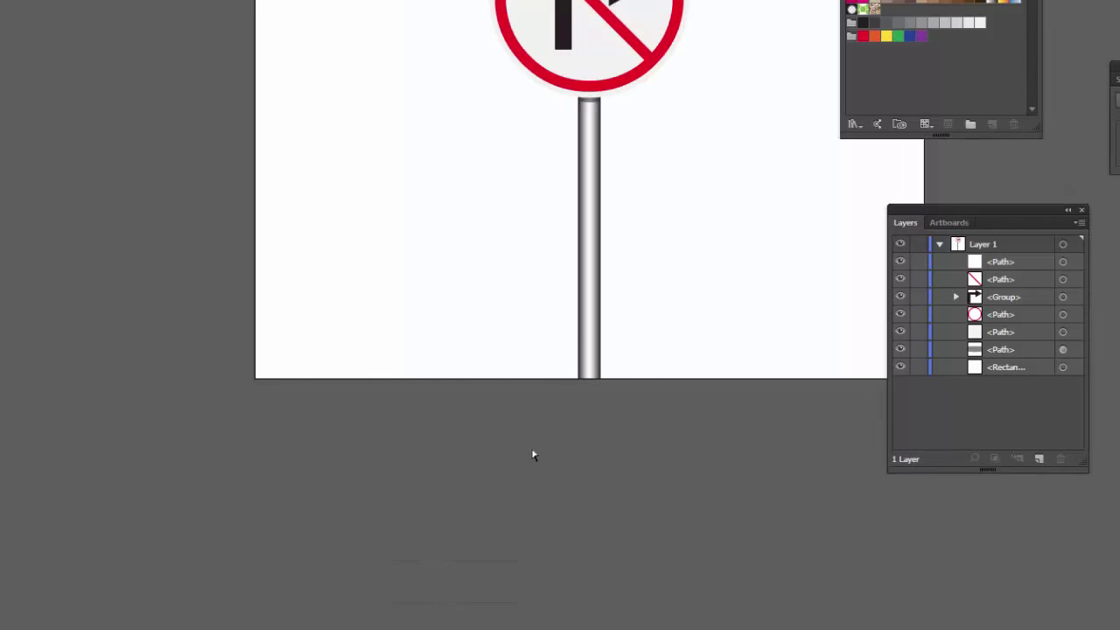
mouse_move(710, 225)
mouse_down()
mouse_move(604, 426)
mouse_move(588, 410)
mouse_up()
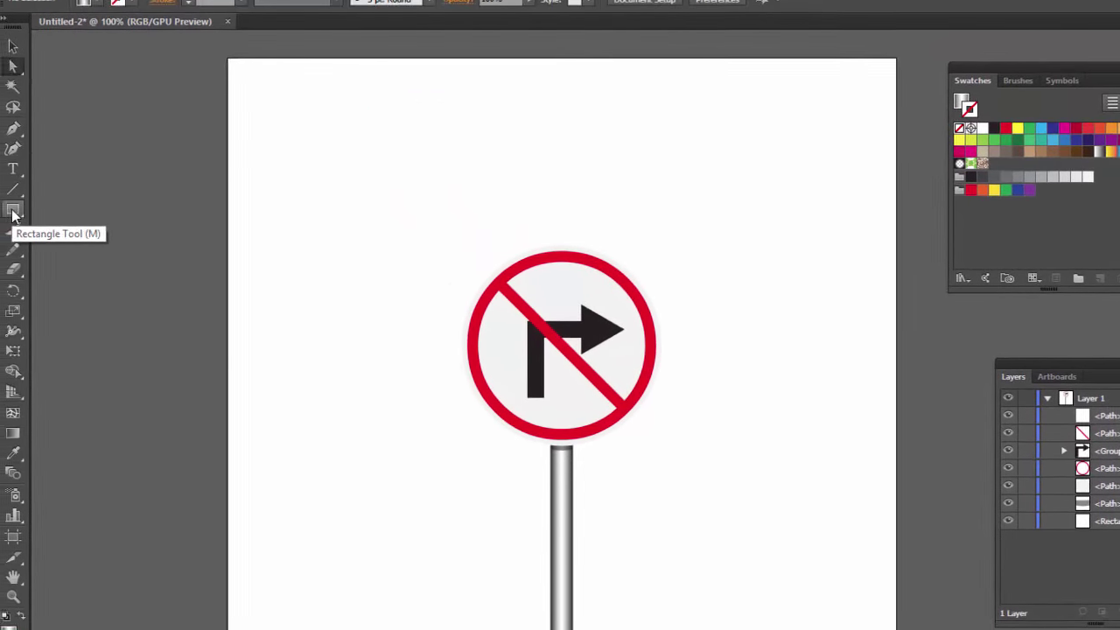
Step: Draw an 800×800 px artboard rectangle filled with blue C=85 M=50 Y=0 K=0, sent to back
click(16, 215)
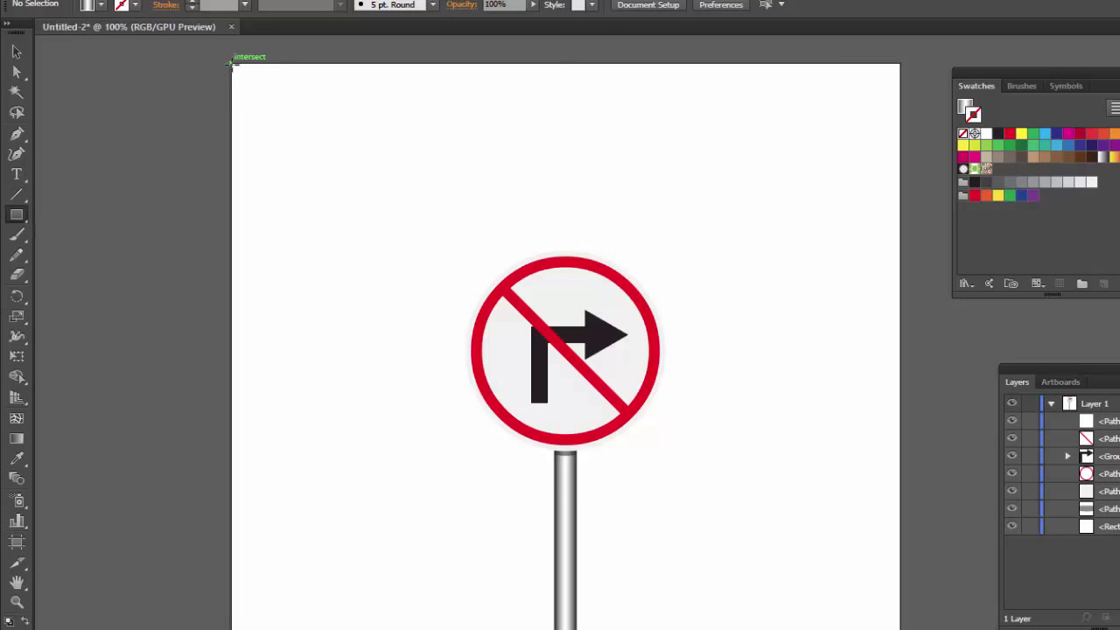
drag(232, 63, 900, 626)
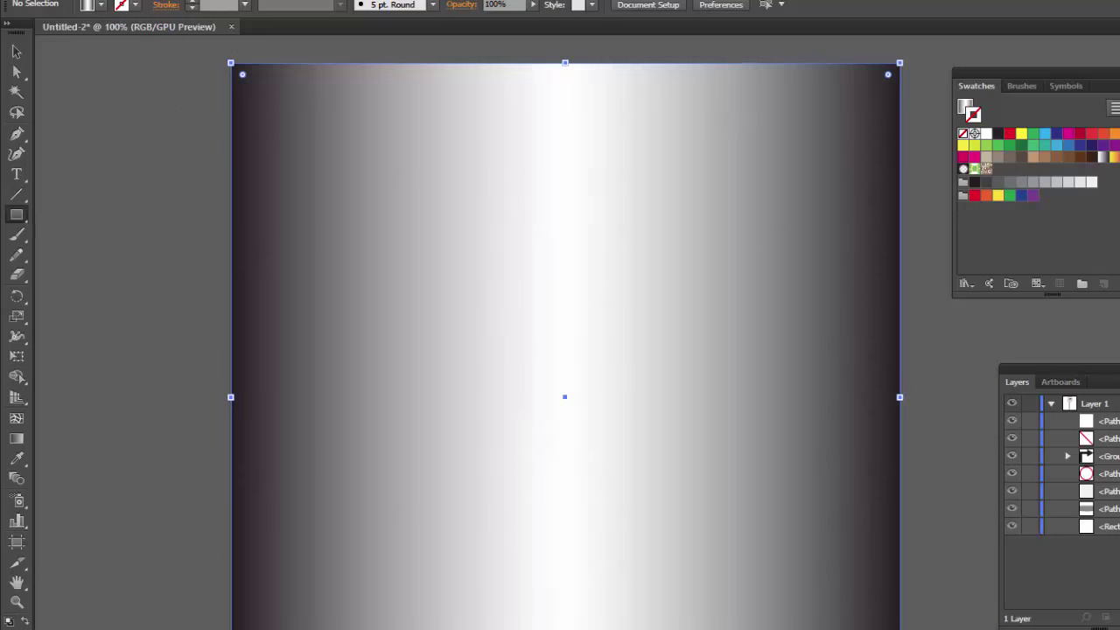
click(16, 52)
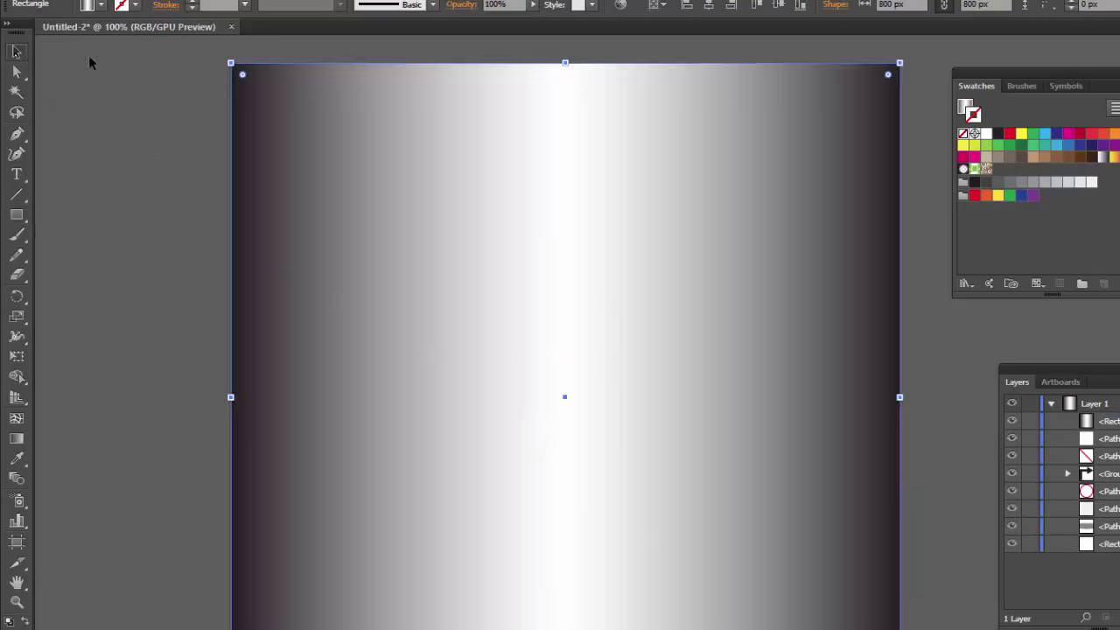
click(1068, 147)
click(1068, 147)
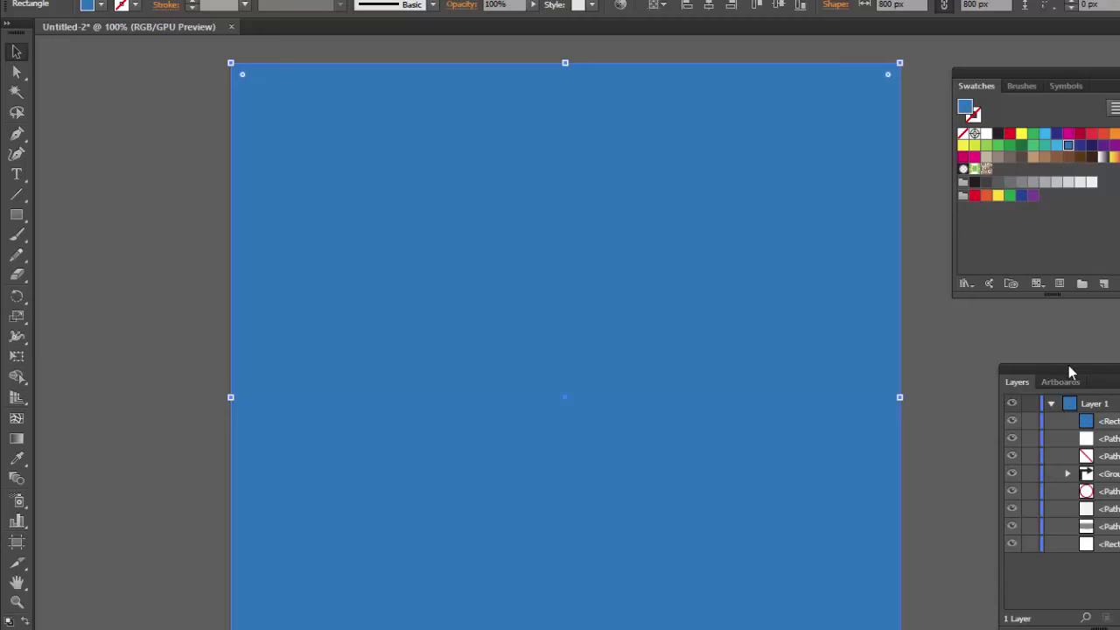
drag(1069, 373, 999, 356)
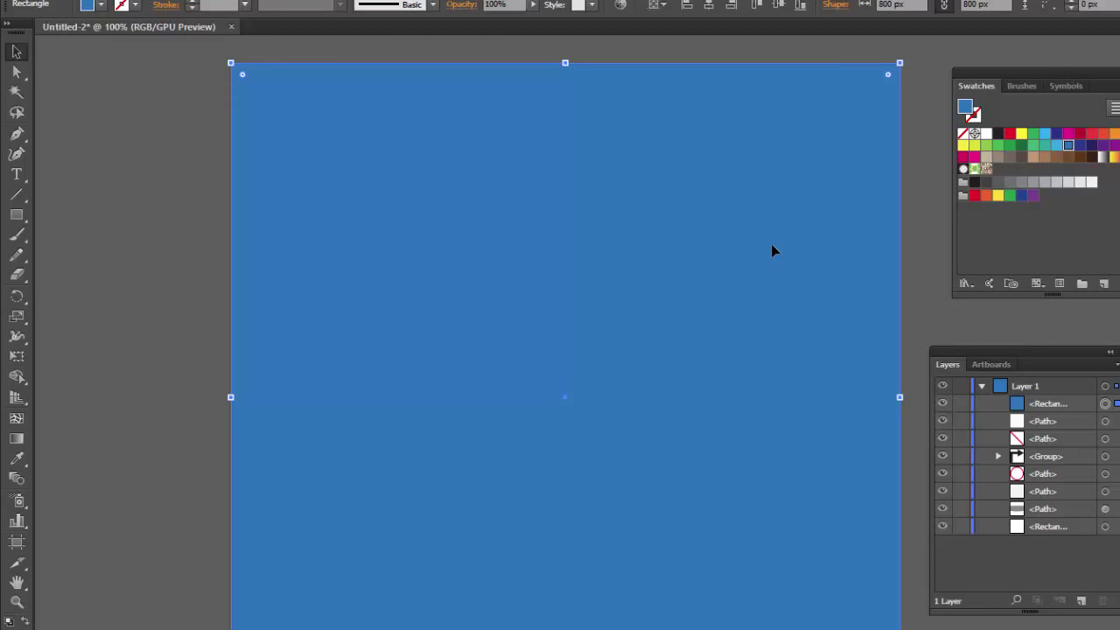
key(ctrl+shift+bracketleft)
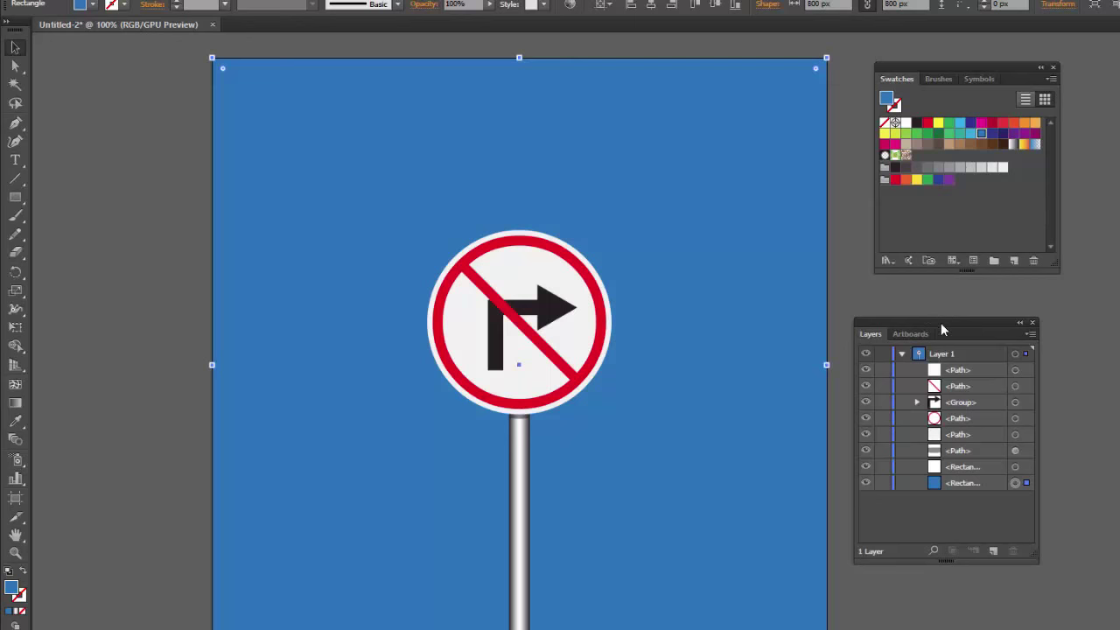
drag(943, 329, 1111, 477)
Step: Give the background a linear gradient with blue swatches on both stops
key(ctrl+F9)
drag(914, 341, 920, 286)
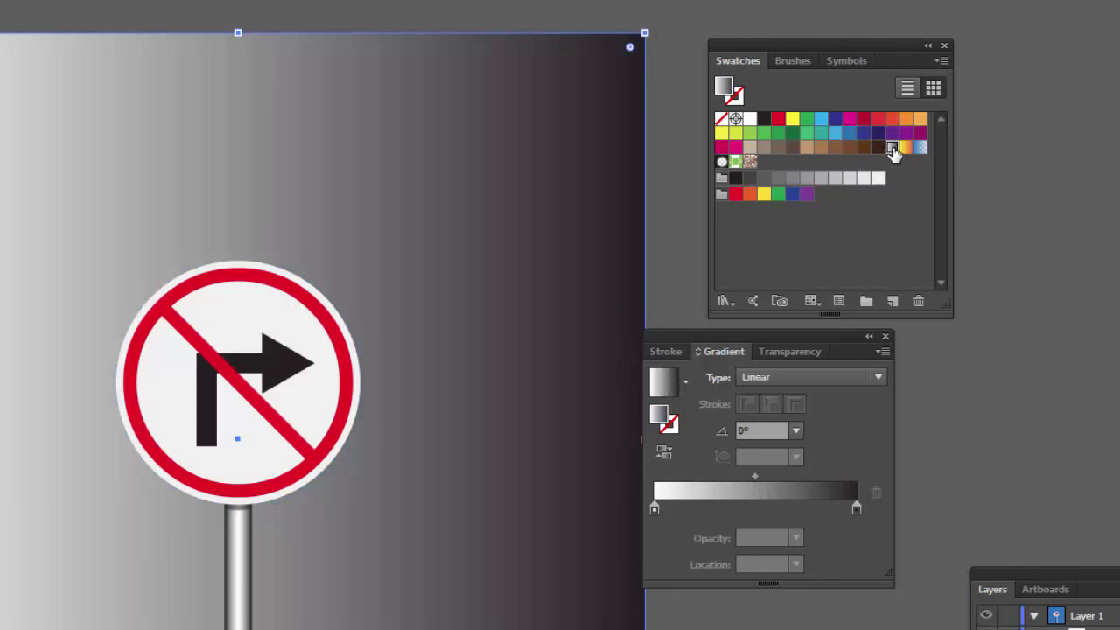
click(892, 148)
mouse_move(835, 136)
mouse_down()
mouse_move(766, 348)
mouse_move(657, 510)
mouse_up()
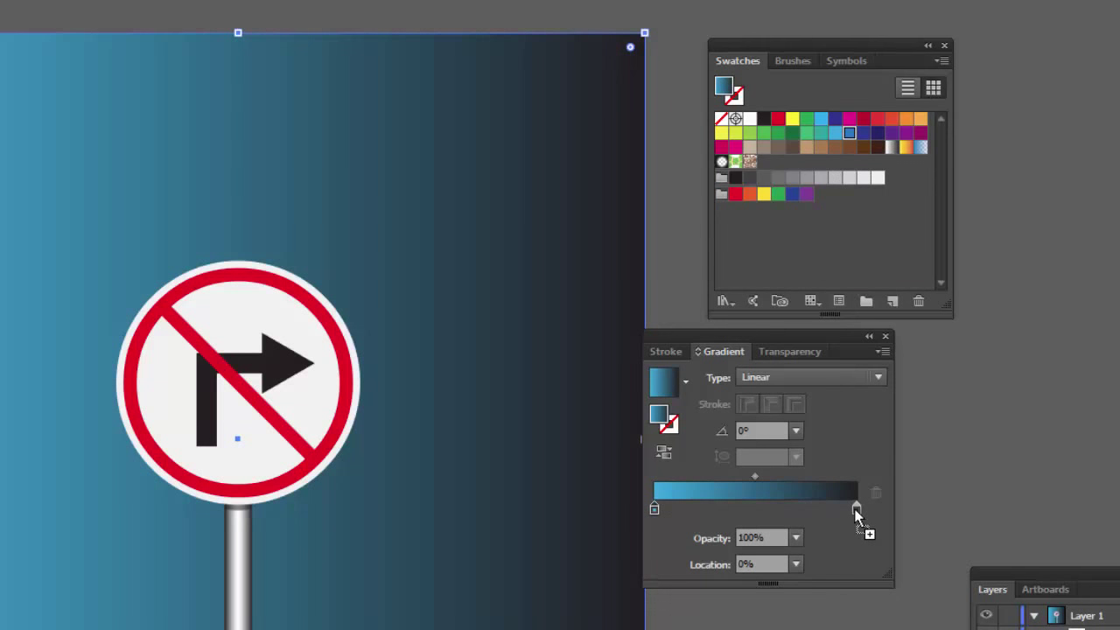
drag(853, 140, 857, 509)
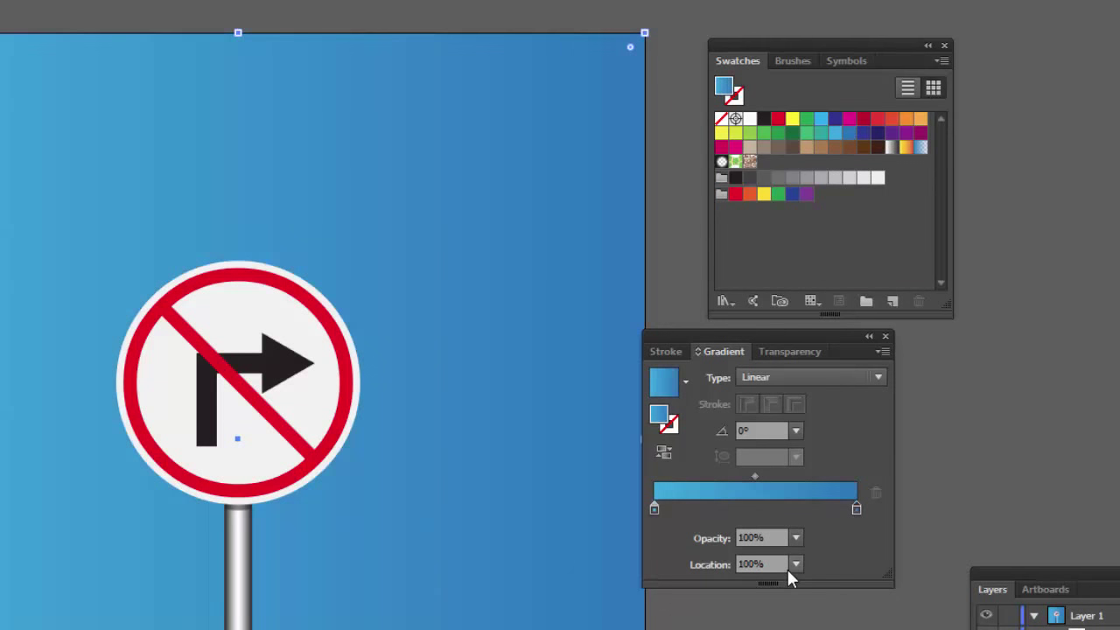
Step: Set the gradient angle to 90° and move the right stop to 72.91%
key(g)
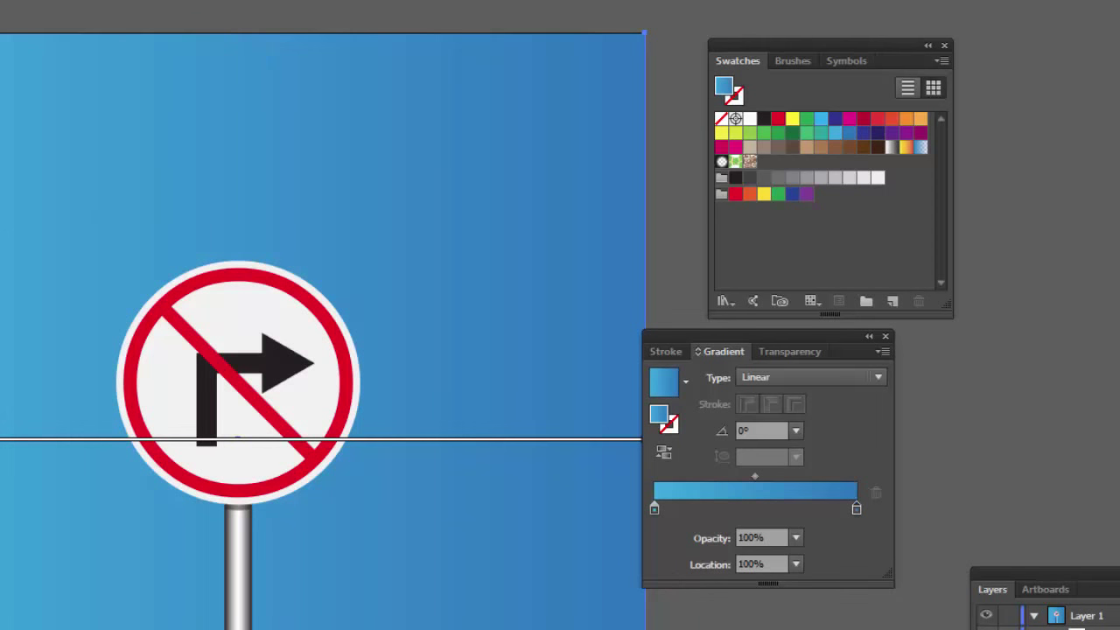
drag(238, 612, 239, 33)
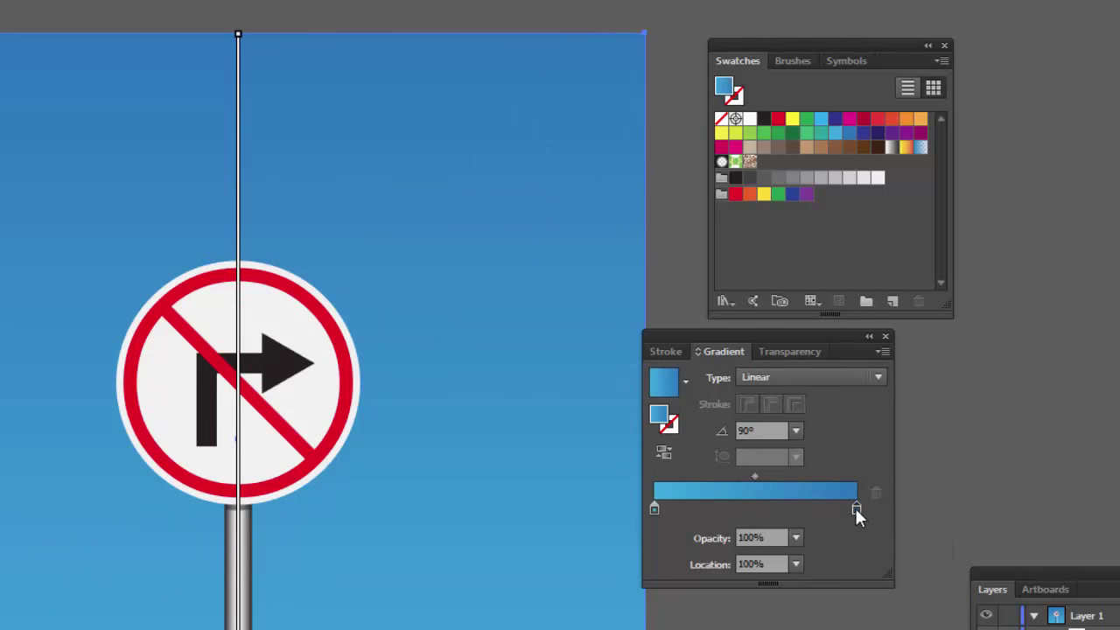
drag(856, 508, 827, 507)
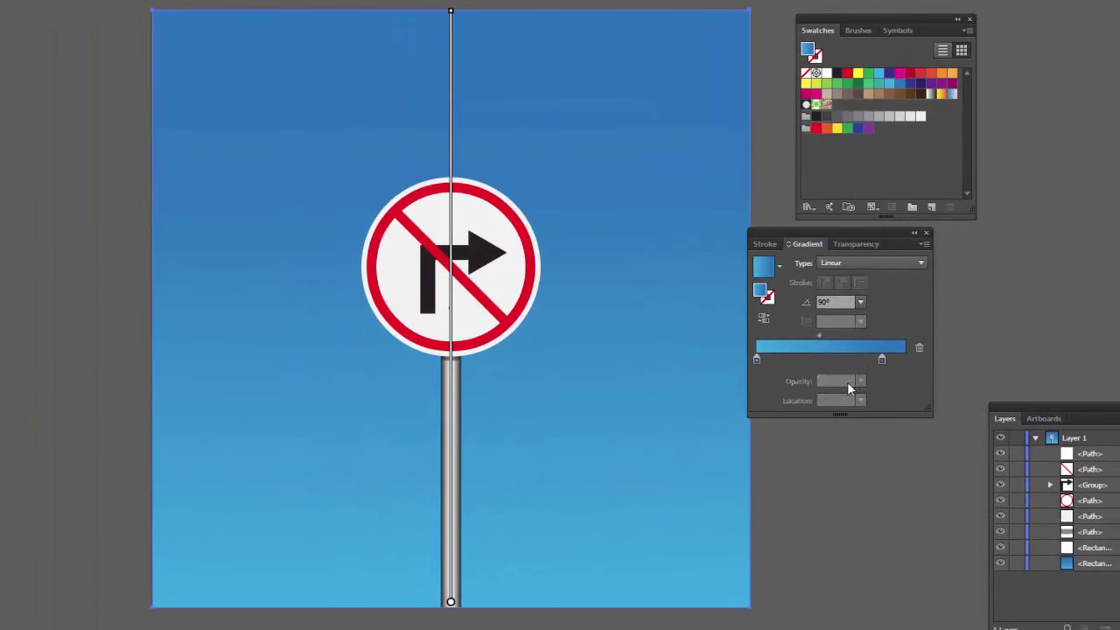
drag(881, 359, 864, 360)
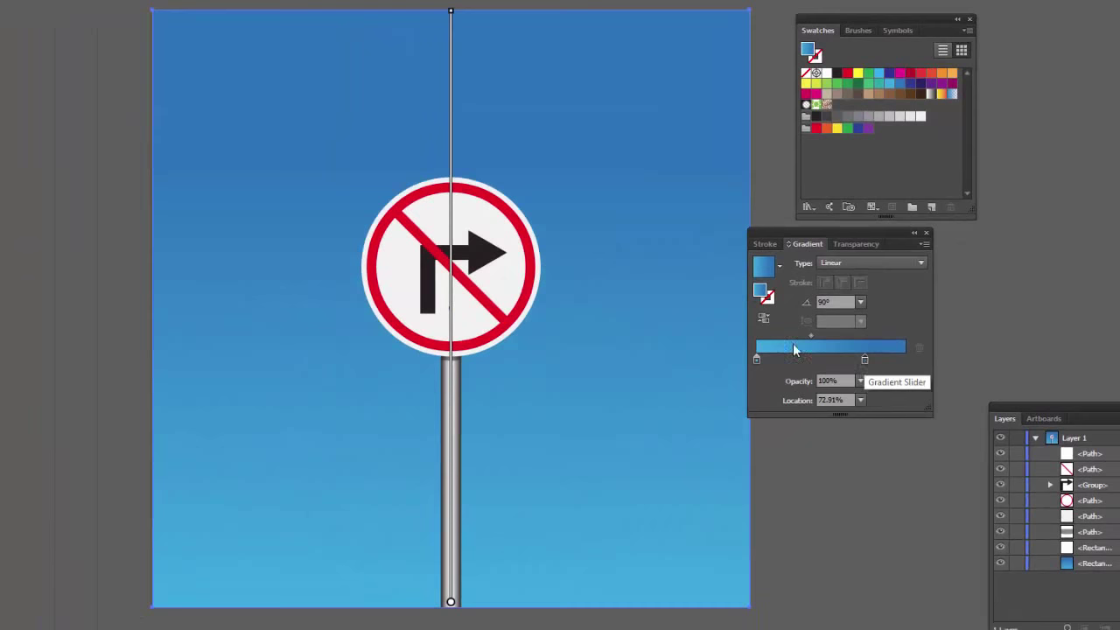
key(v)
click(101, 249)
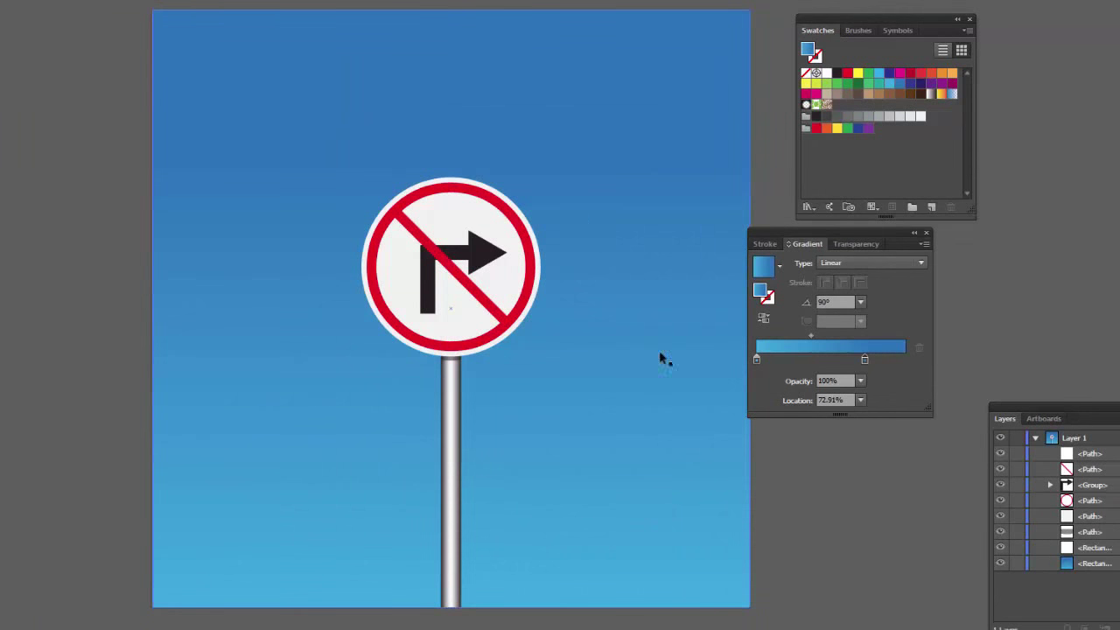
Step: Select the sign's white disc and apply the white-to-black gradient swatch
drag(570, 217, 582, 260)
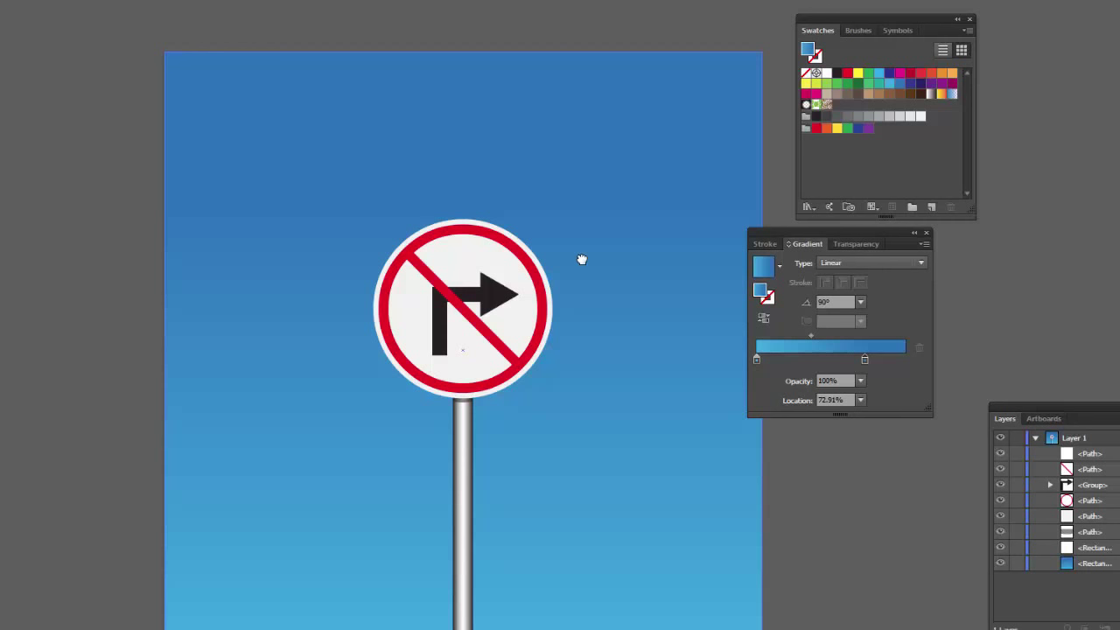
key(ctrl+plus)
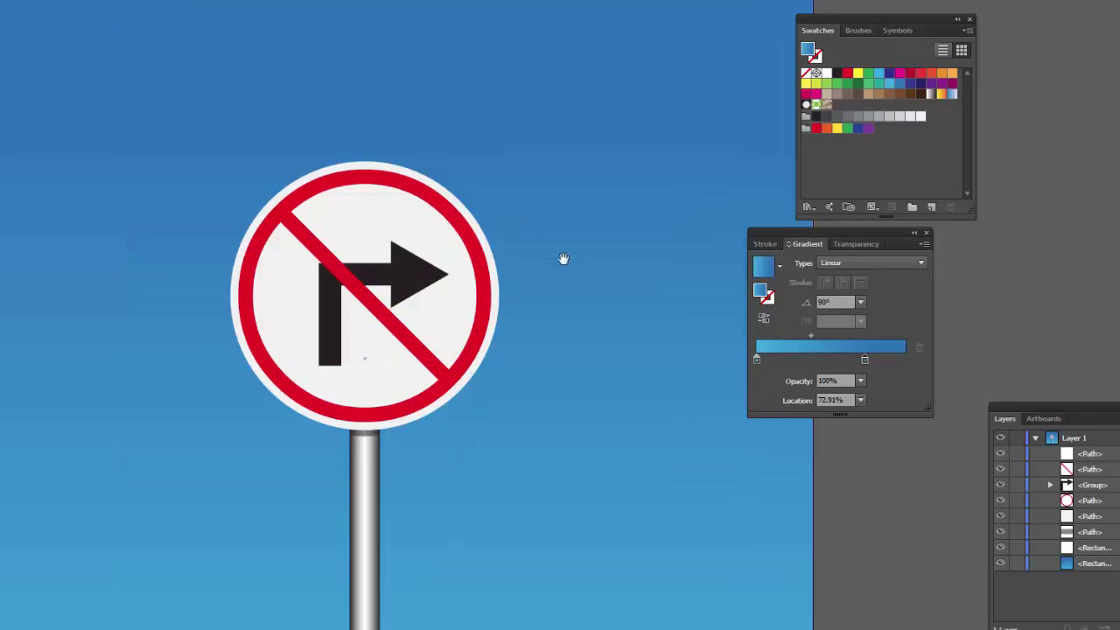
drag(563, 258, 604, 243)
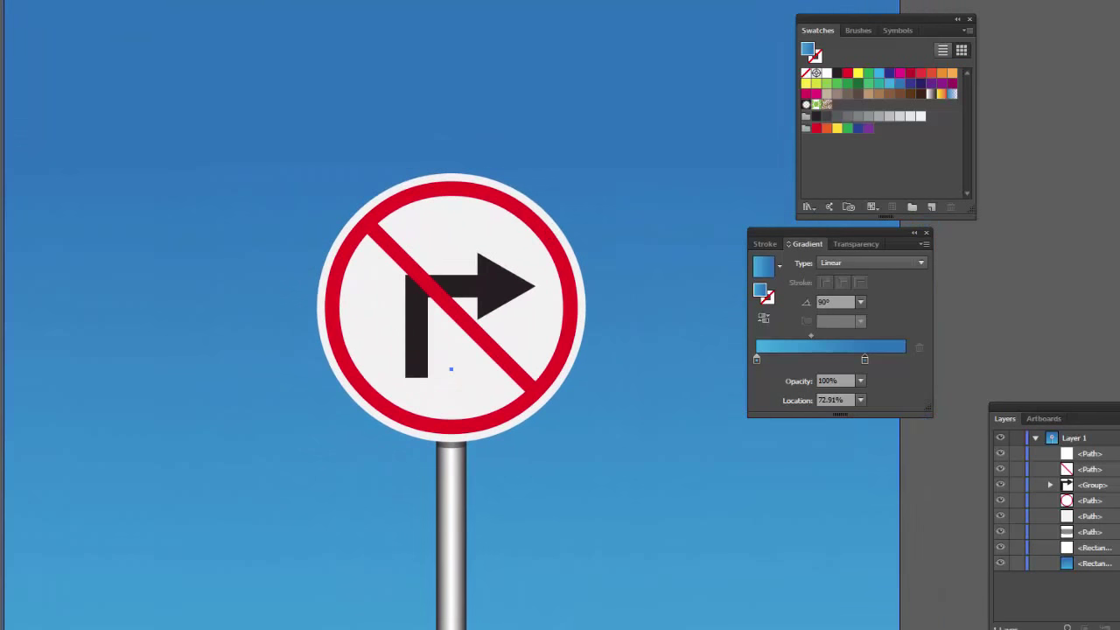
click(487, 230)
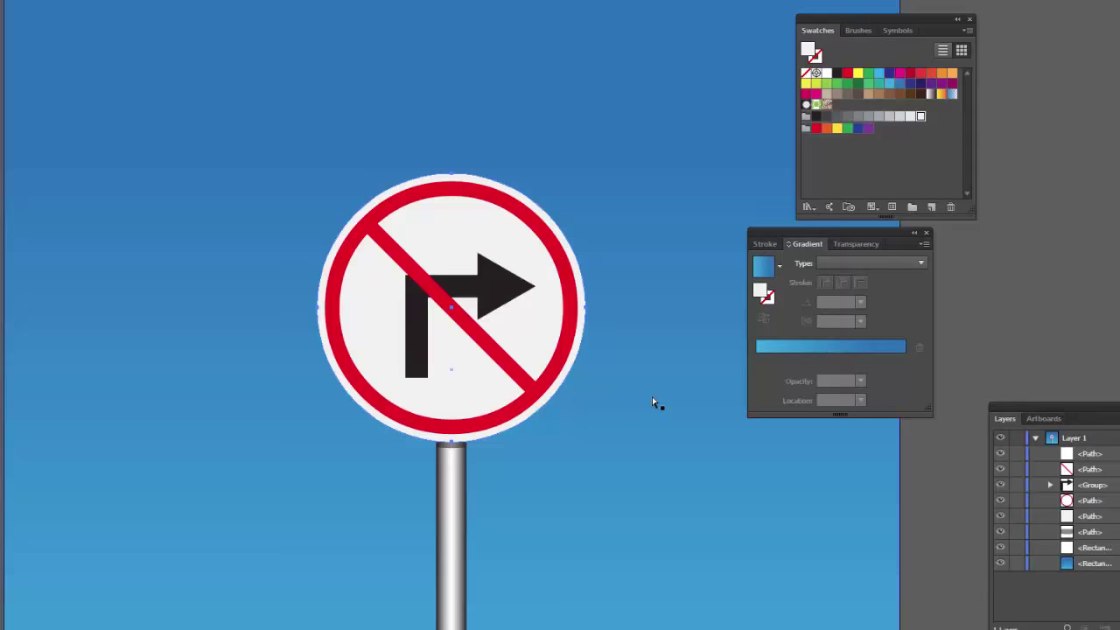
scroll(652, 402, up, 1)
drag(596, 399, 604, 299)
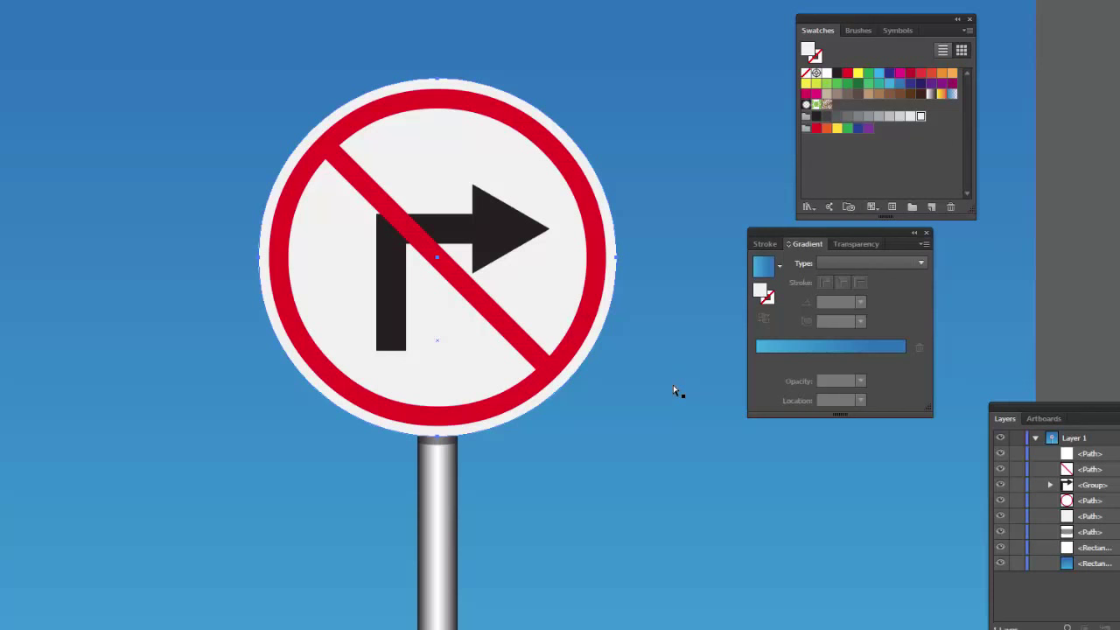
click(931, 95)
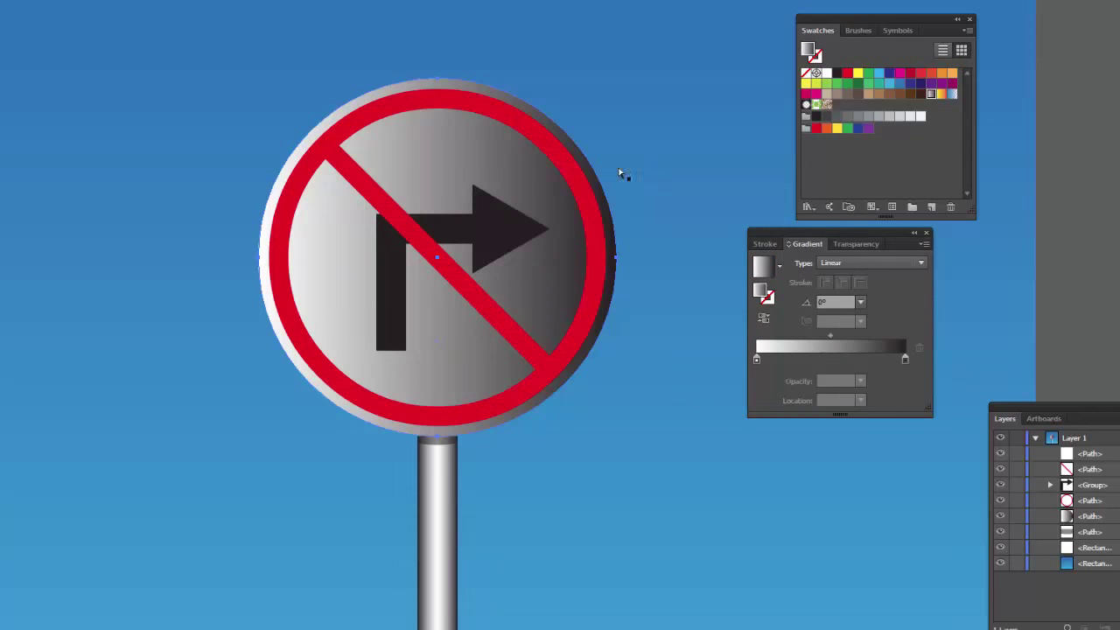
Step: Run the disc gradient at -90° with a light grey end stop and midpoint 64.29%
key(g)
mouse_move(444, 80)
mouse_down()
mouse_move(457, 320)
mouse_move(437, 428)
mouse_up()
drag(900, 115, 904, 358)
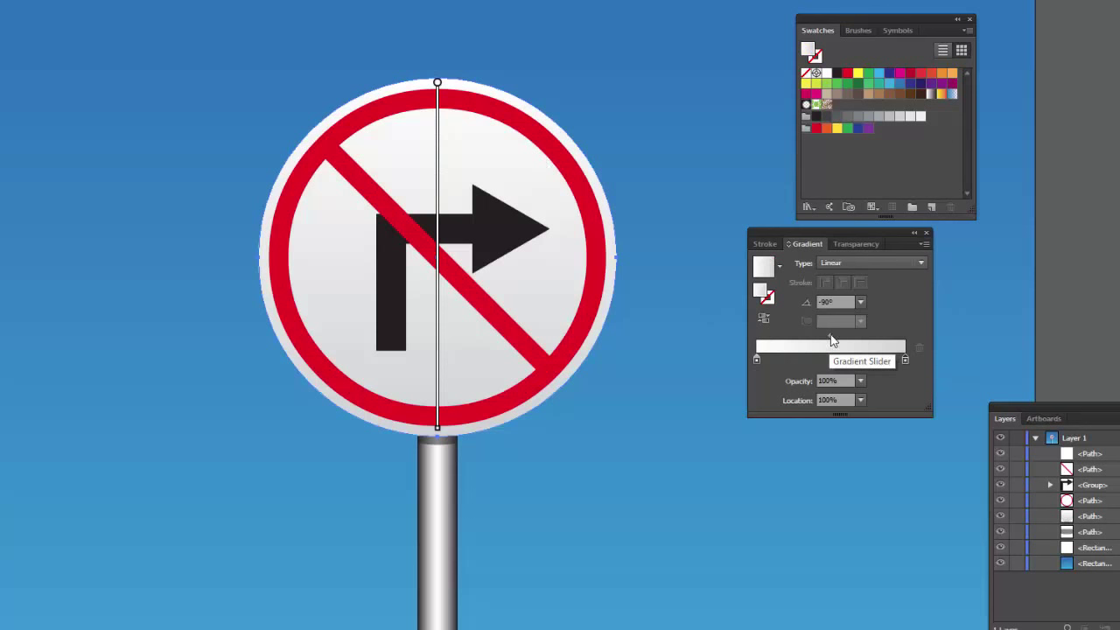
mouse_move(831, 335)
mouse_down()
mouse_move(812, 335)
mouse_move(852, 336)
mouse_up()
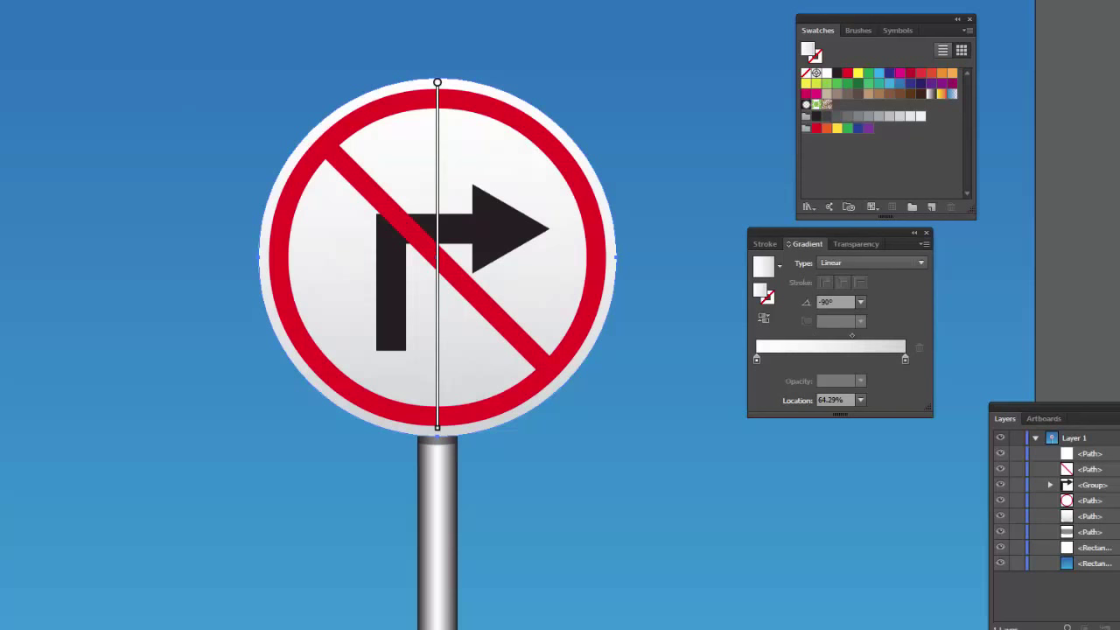
key(v)
click(116, 62)
key(ctrl+0)
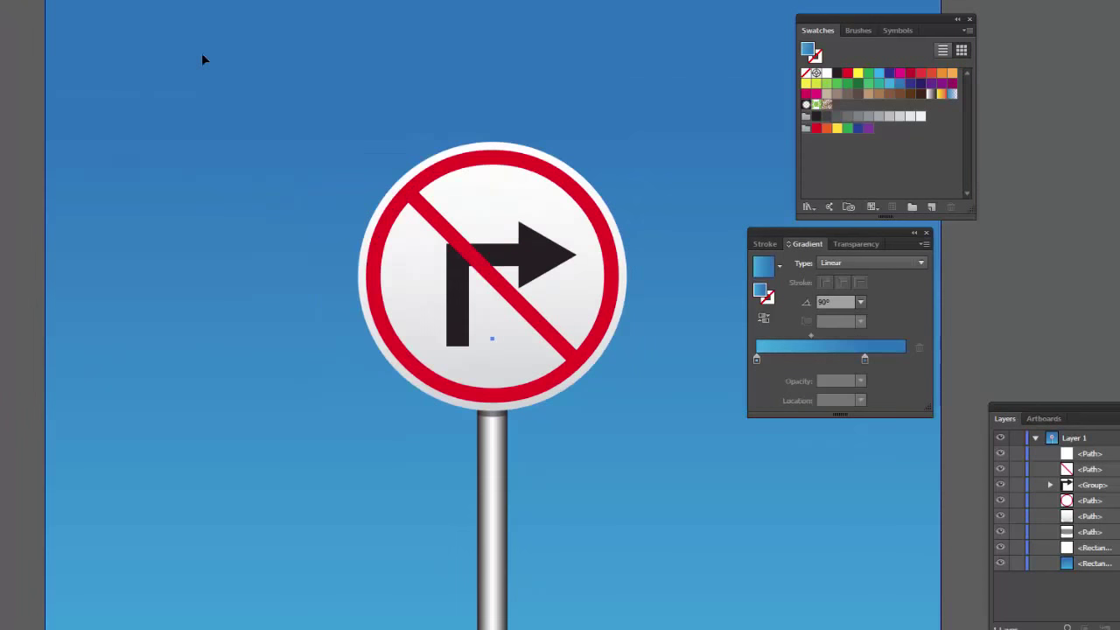
key(ctrl+0)
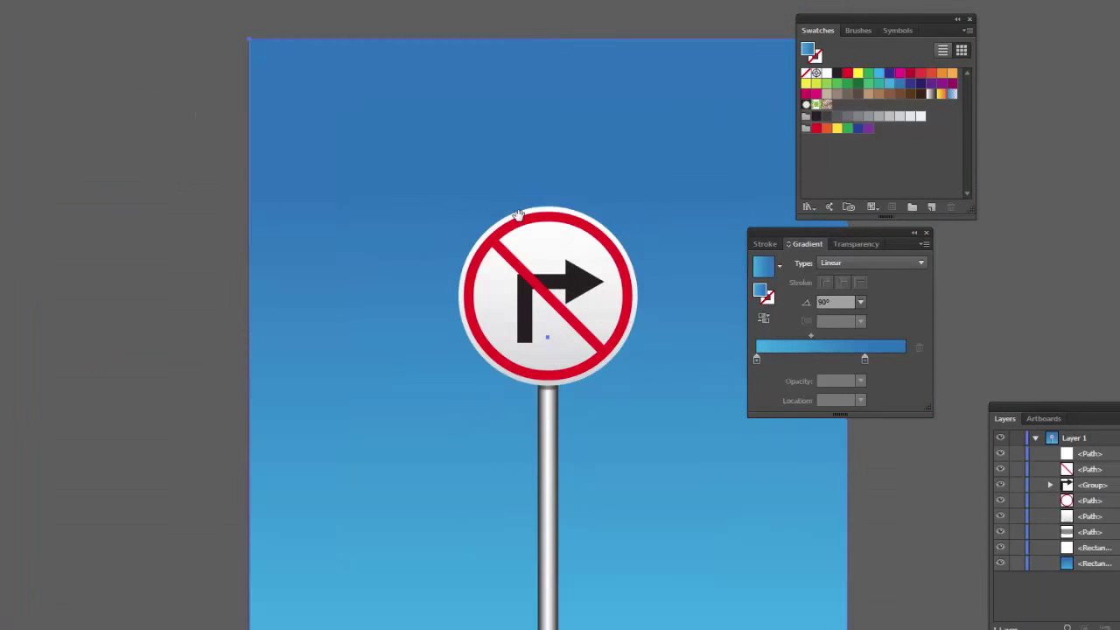
drag(518, 215, 434, 192)
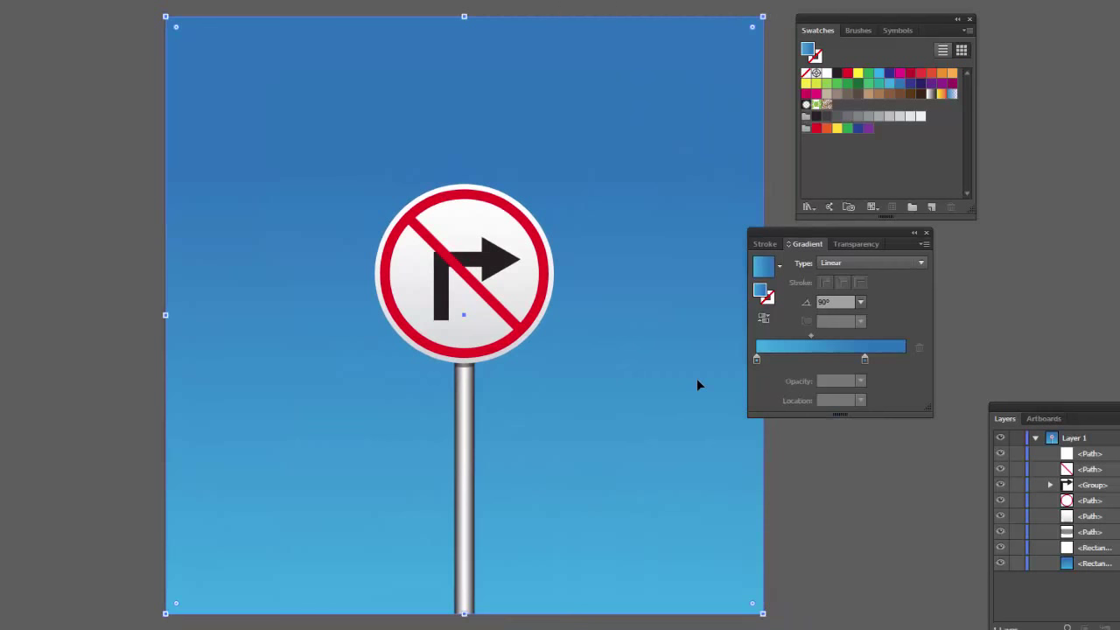